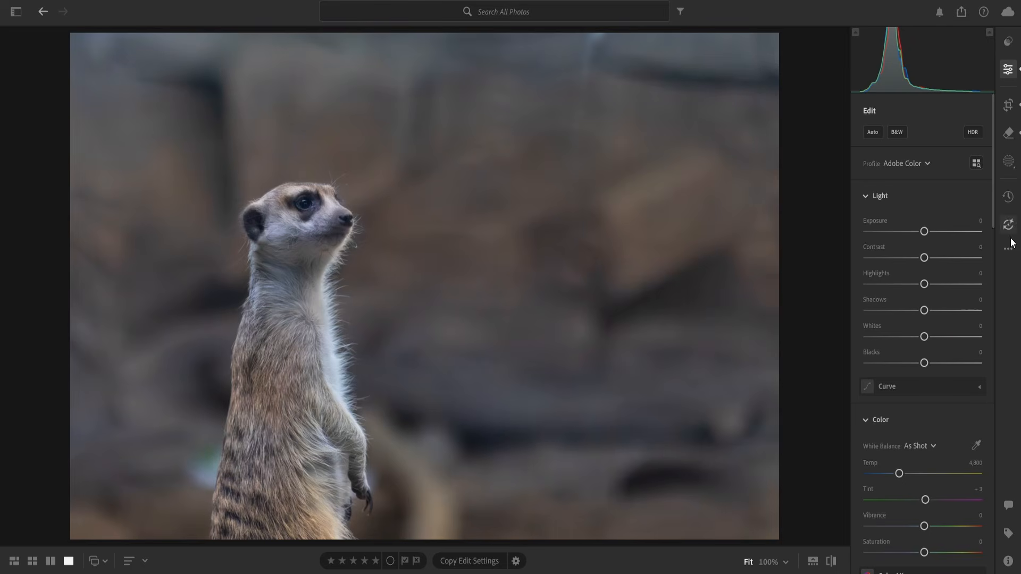
Create a mask that automatically selects the meerkat as the subject and toggle its overlay to check the coverage
click(1011, 108)
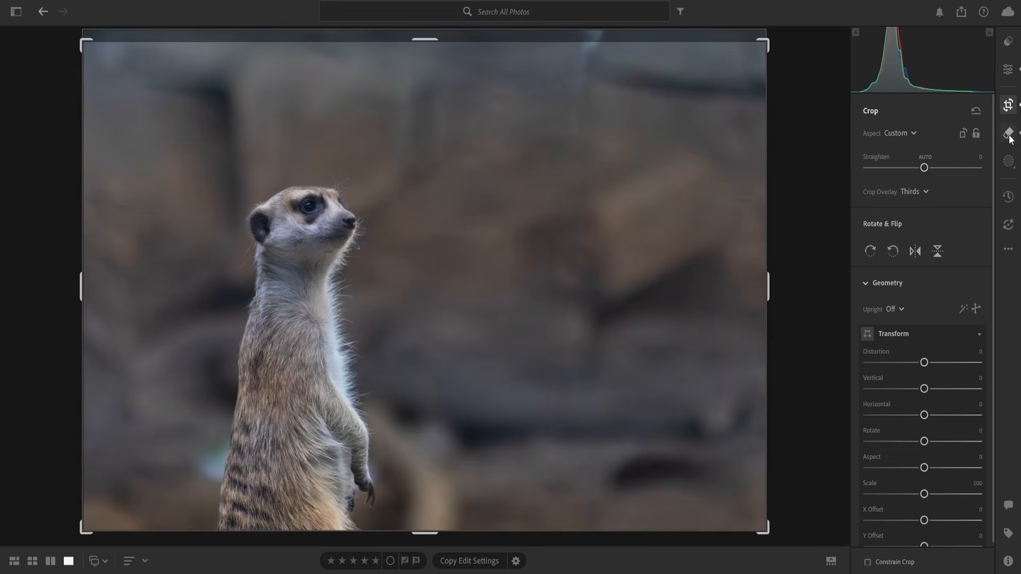
click(1009, 169)
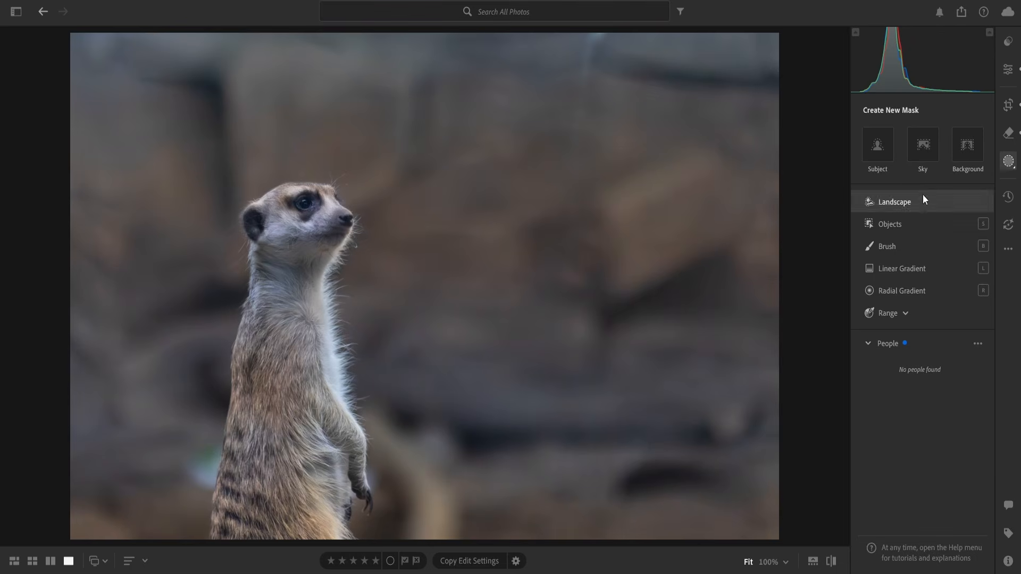
click(882, 147)
key(o)
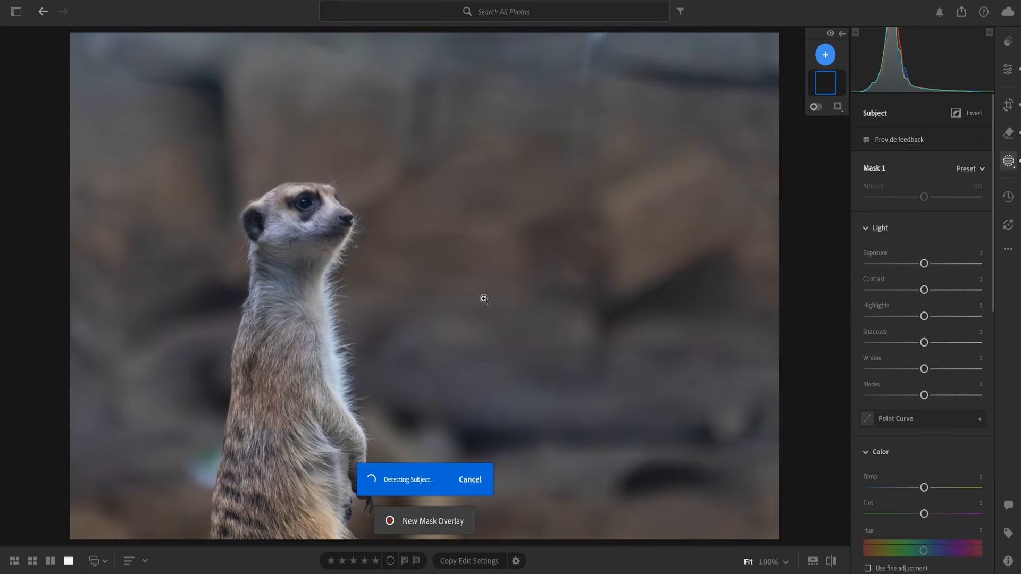
key(o)
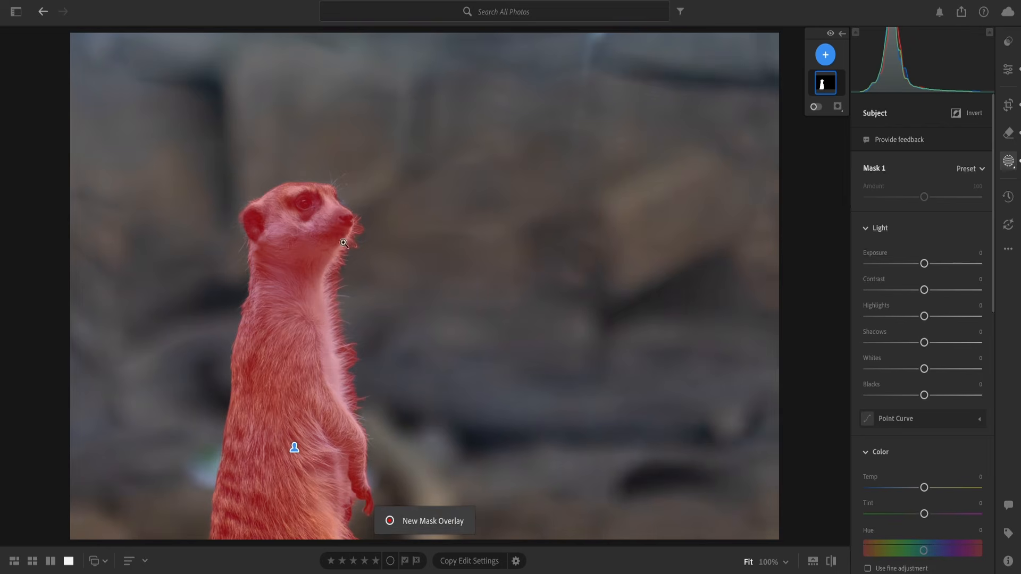
Warm and enrich the meerkat by setting the subject mask's Temp to +14 and Saturation to +24
scroll(929, 330, down, 2)
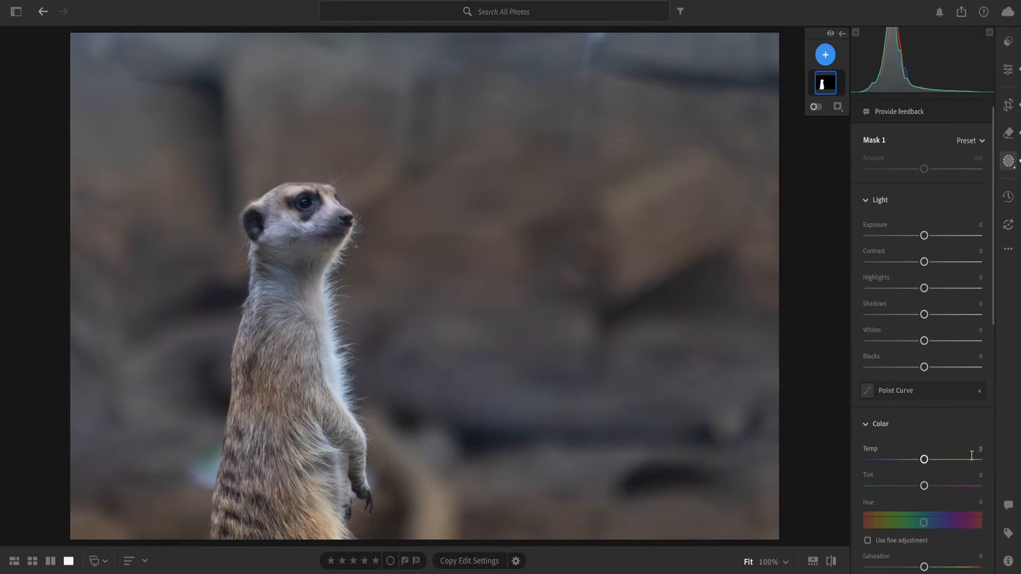
drag(927, 432, 936, 437)
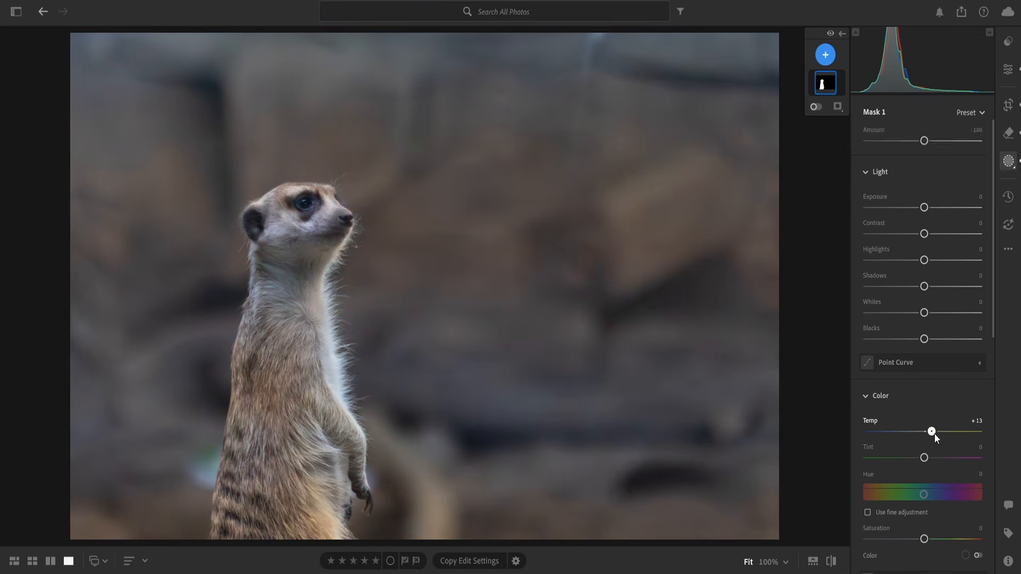
scroll(925, 420, down, 4)
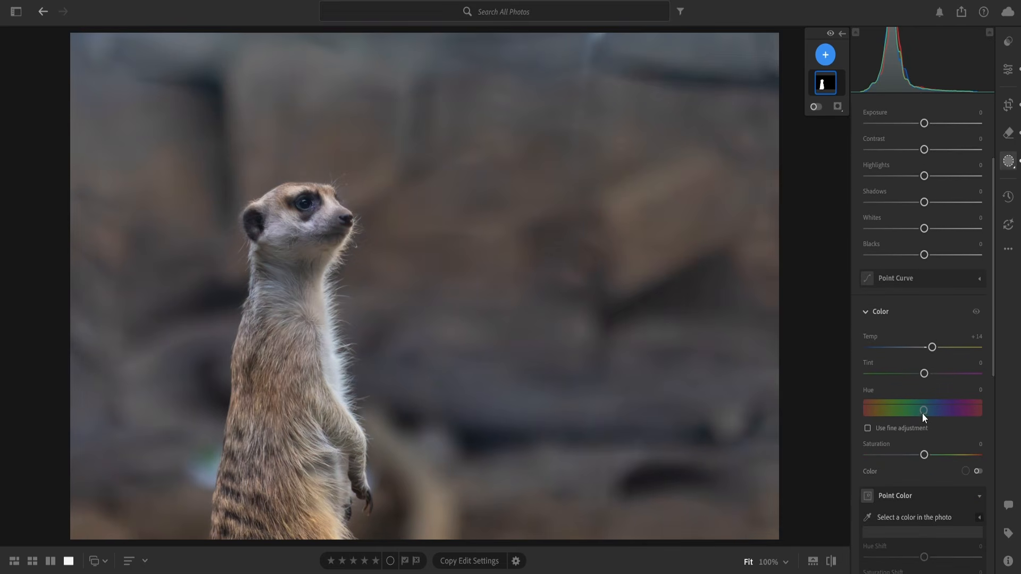
drag(930, 432, 938, 429)
Set the subject mask's Texture to +24, Clarity to +24 and Dehaze to +21
scroll(920, 445, down, 10)
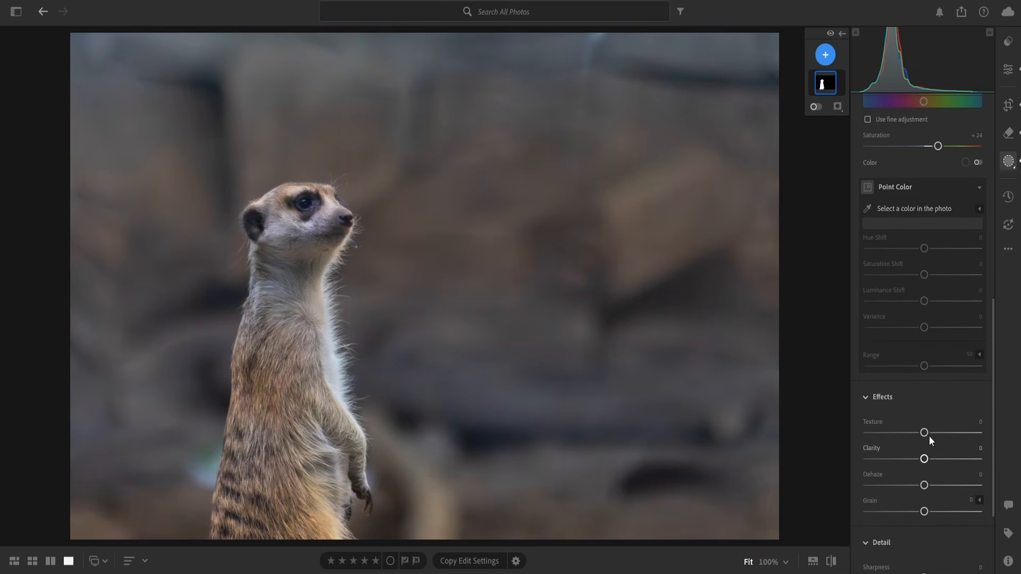
drag(923, 458, 935, 440)
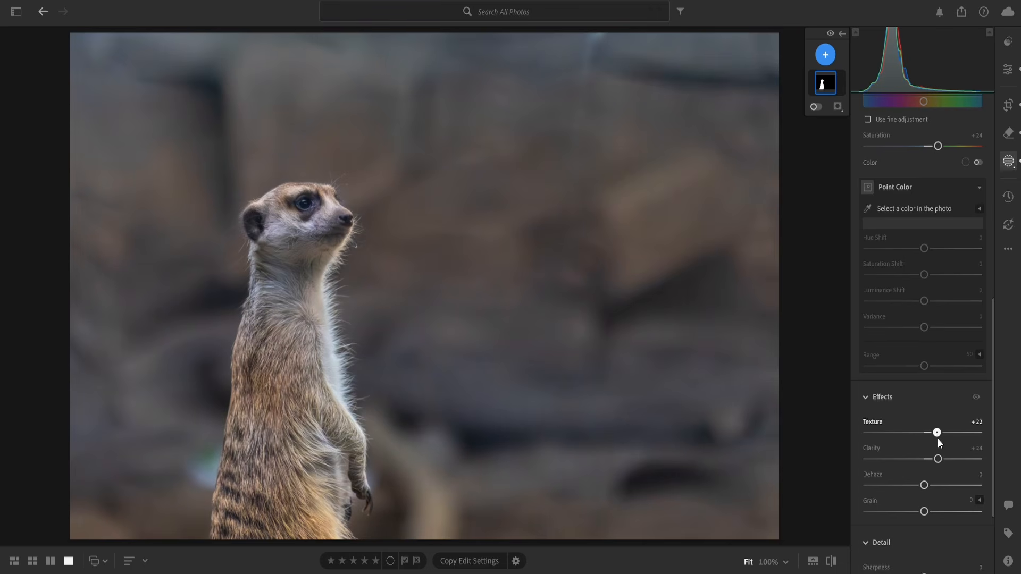
drag(938, 439, 939, 439)
drag(928, 485, 935, 486)
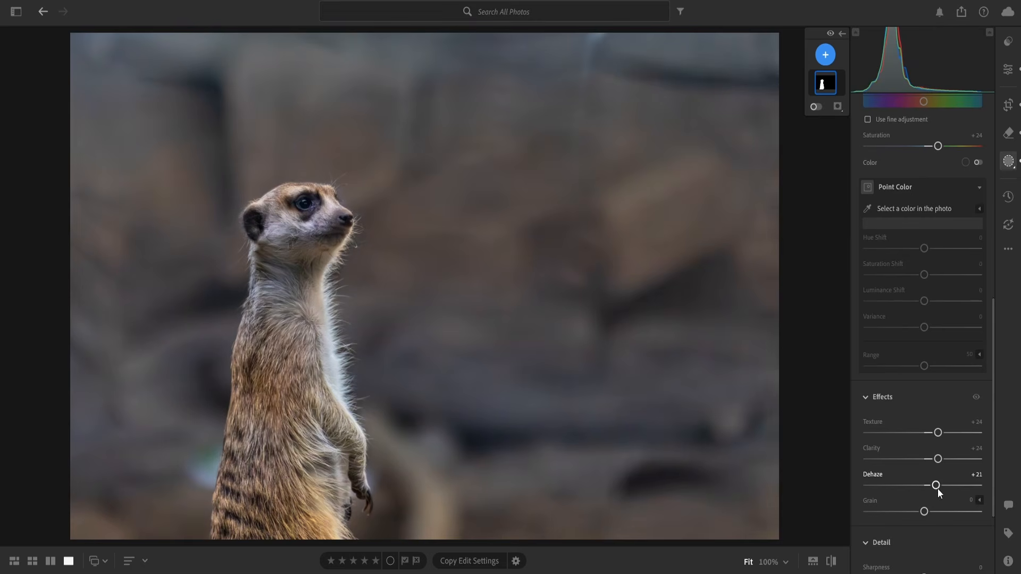
Raise the subject mask's Sharpness to about +38
scroll(937, 489, down, 2)
drag(925, 495, 928, 495)
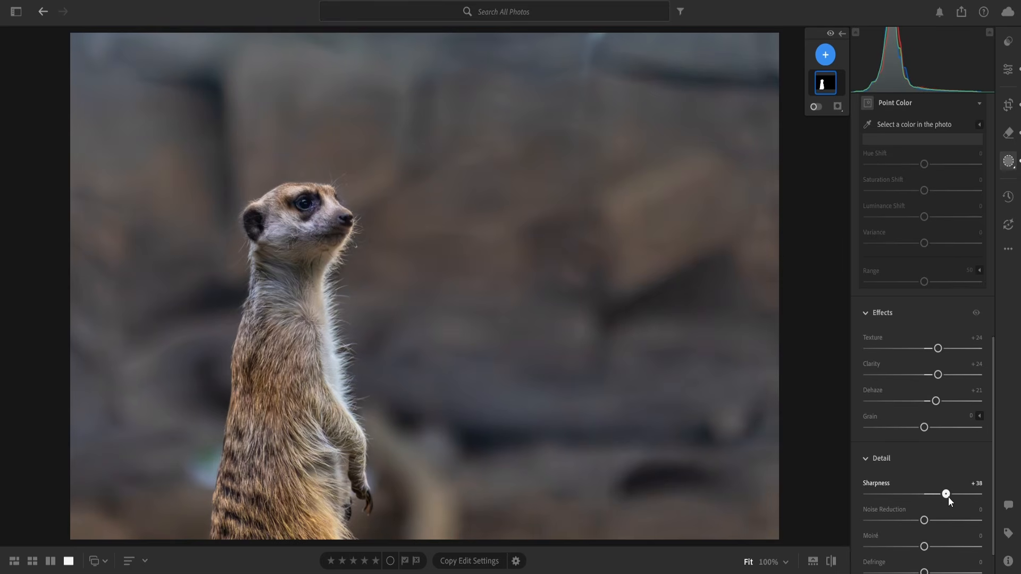
drag(949, 499, 950, 499)
Create a second mask that automatically selects the background behind the meerkat
scroll(920, 410, up, 10)
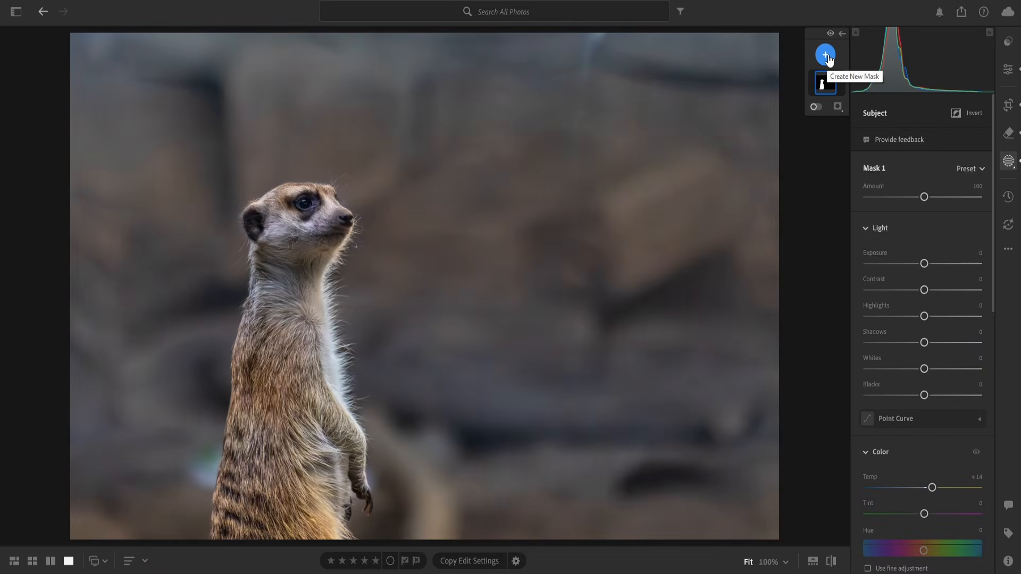
click(825, 54)
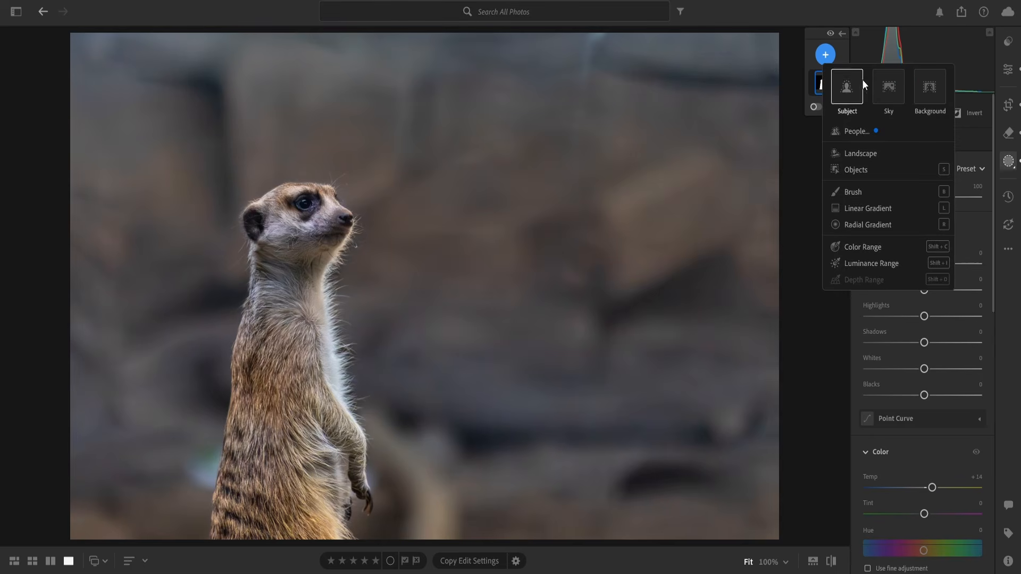
click(930, 95)
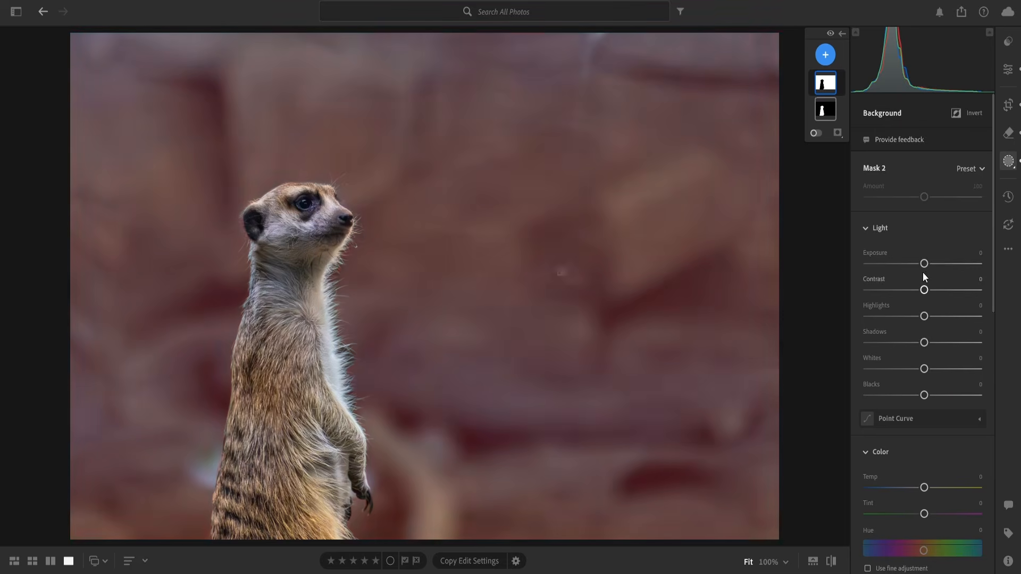
drag(924, 264, 922, 266)
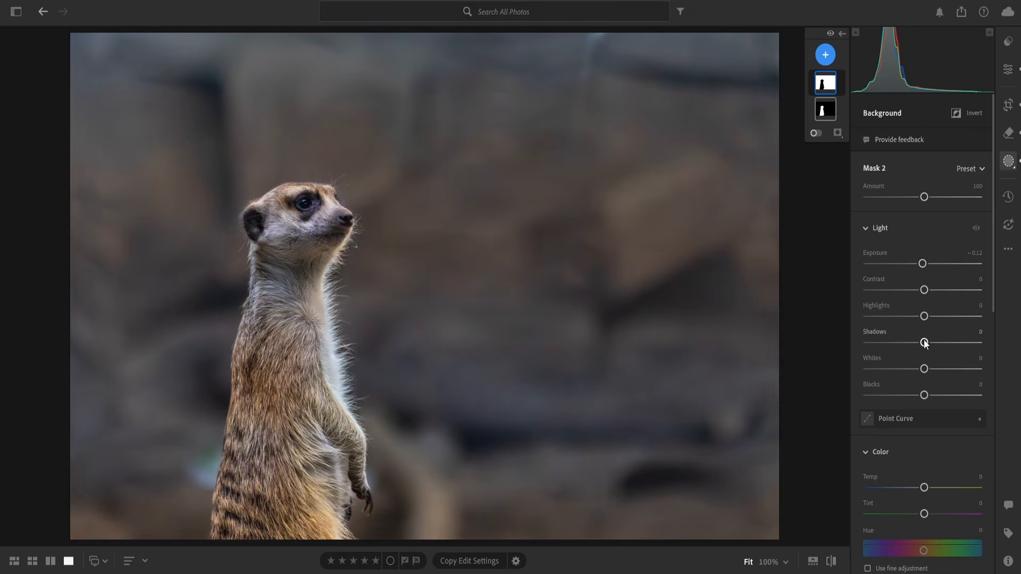
drag(923, 263, 924, 264)
double_click(924, 264)
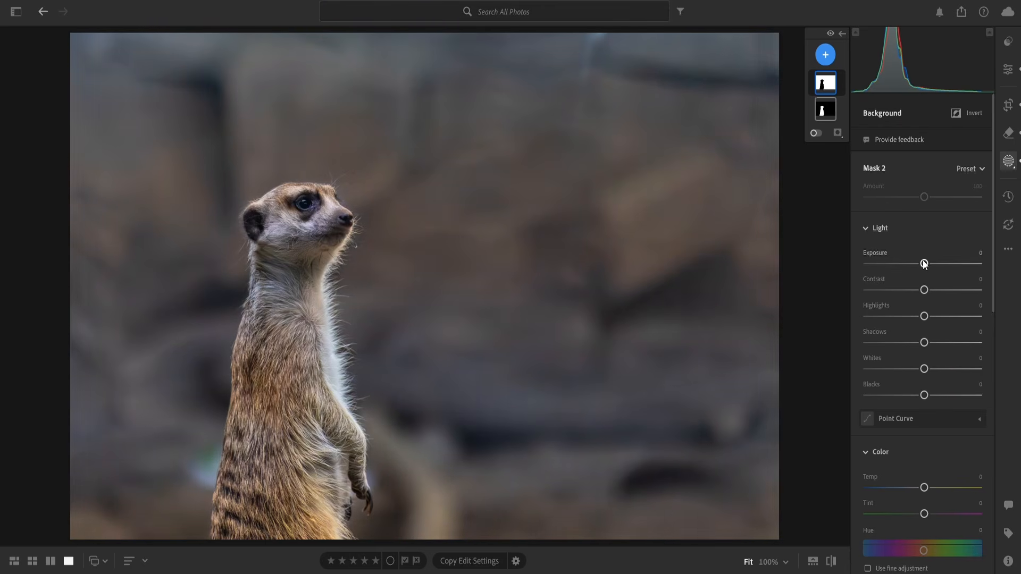
Set the background mask's Temp to +11 and its Blacks to -13
scroll(927, 461, down, 1)
drag(926, 460, 931, 460)
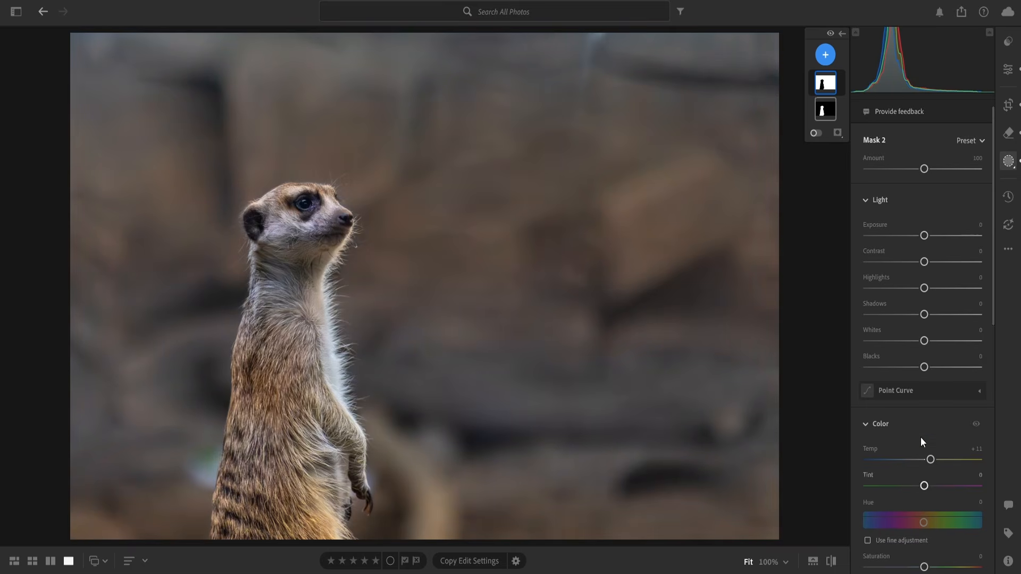
drag(924, 367, 916, 367)
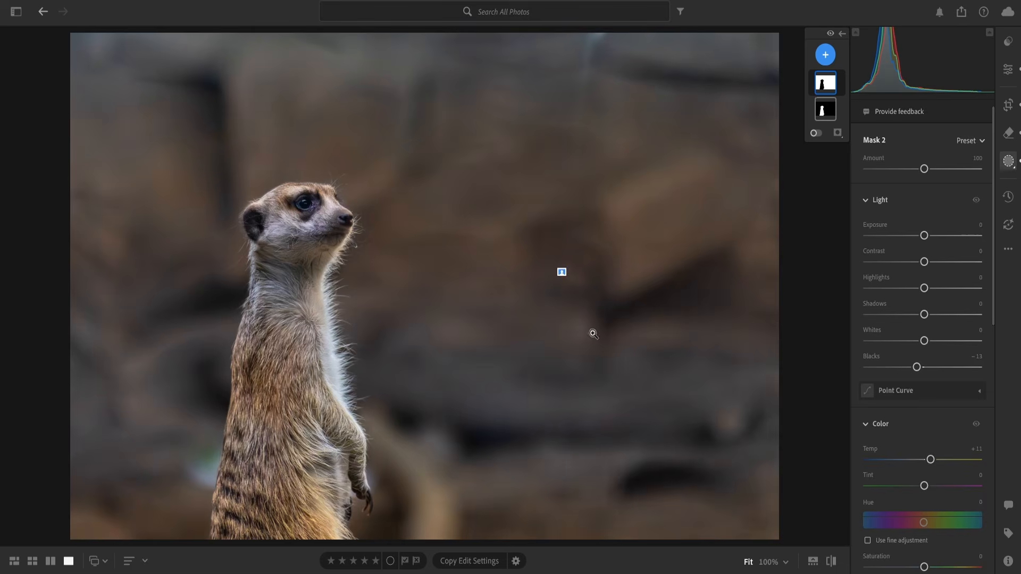
Select the meerkat's subject mask and expand its list of components
scroll(924, 394, up, 1)
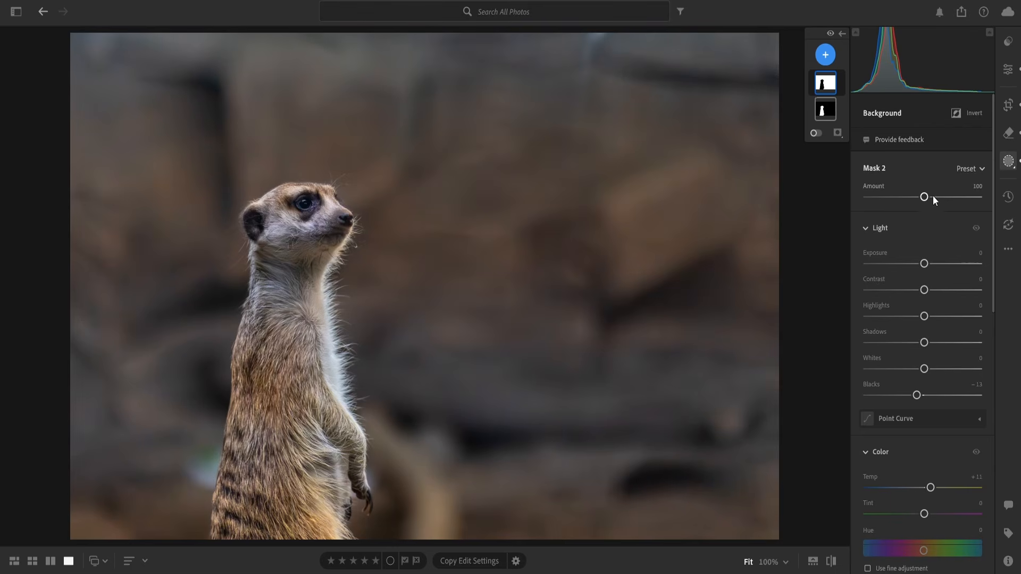
click(826, 111)
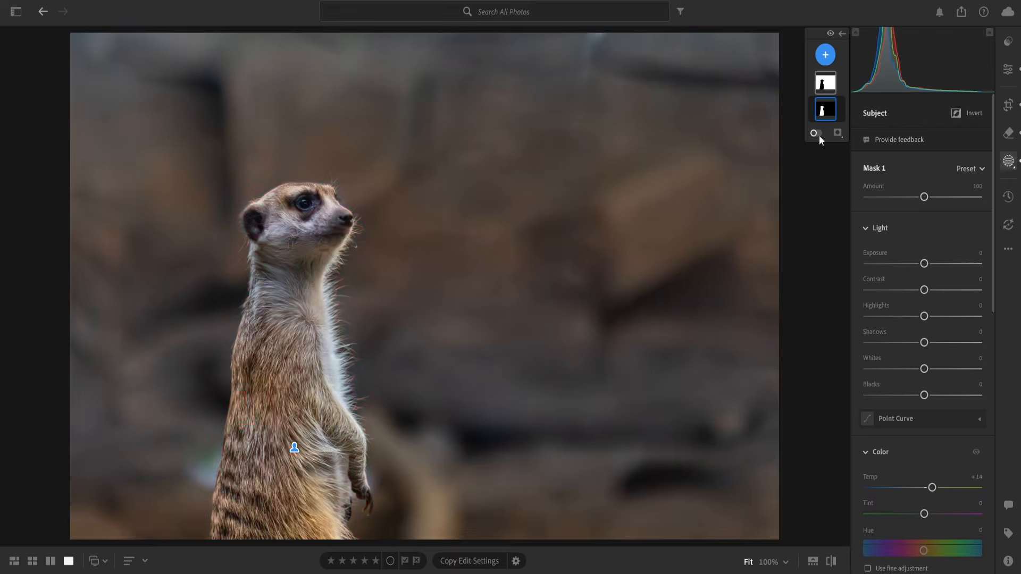
click(812, 110)
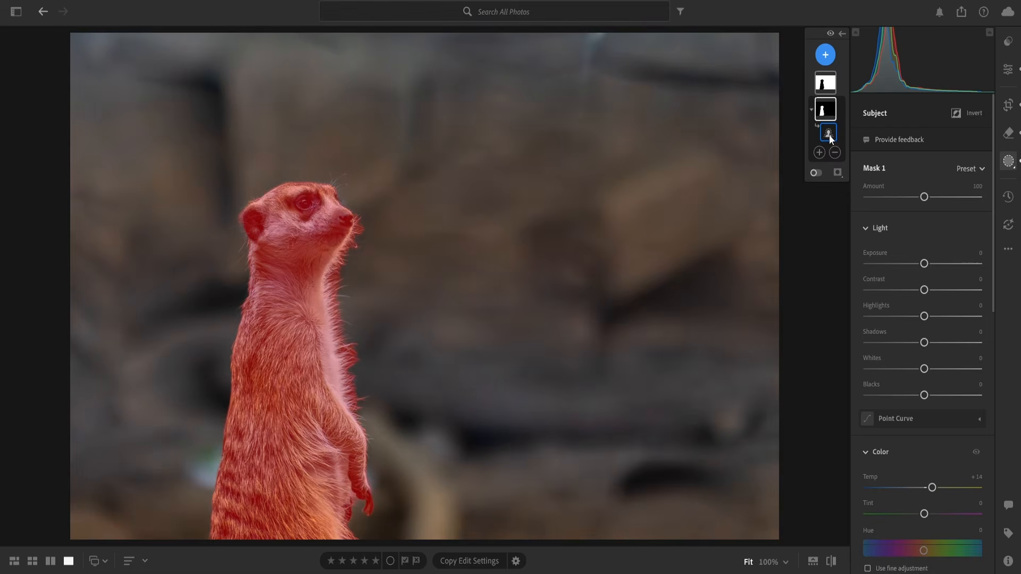
click(820, 152)
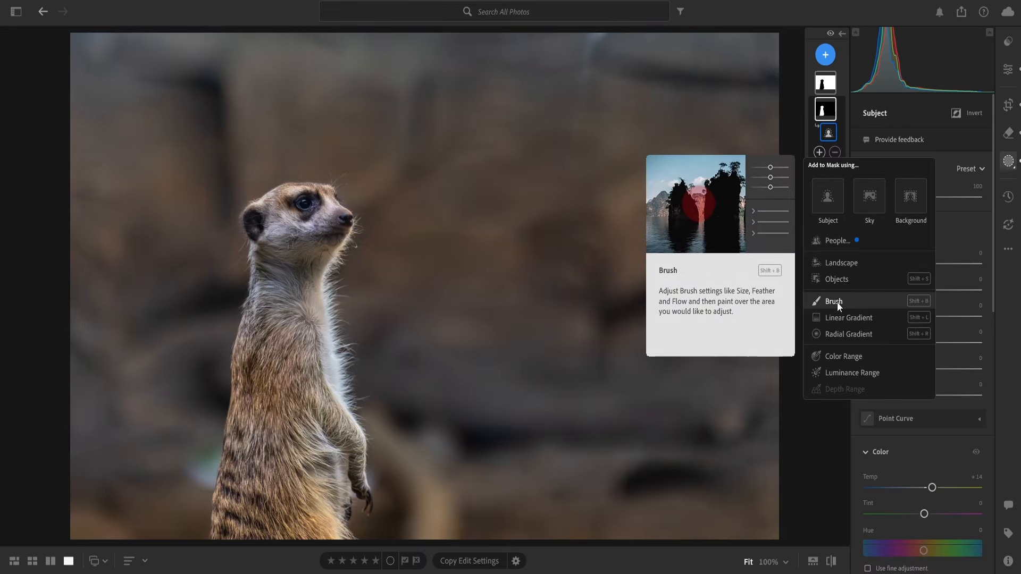
key(shift+b)
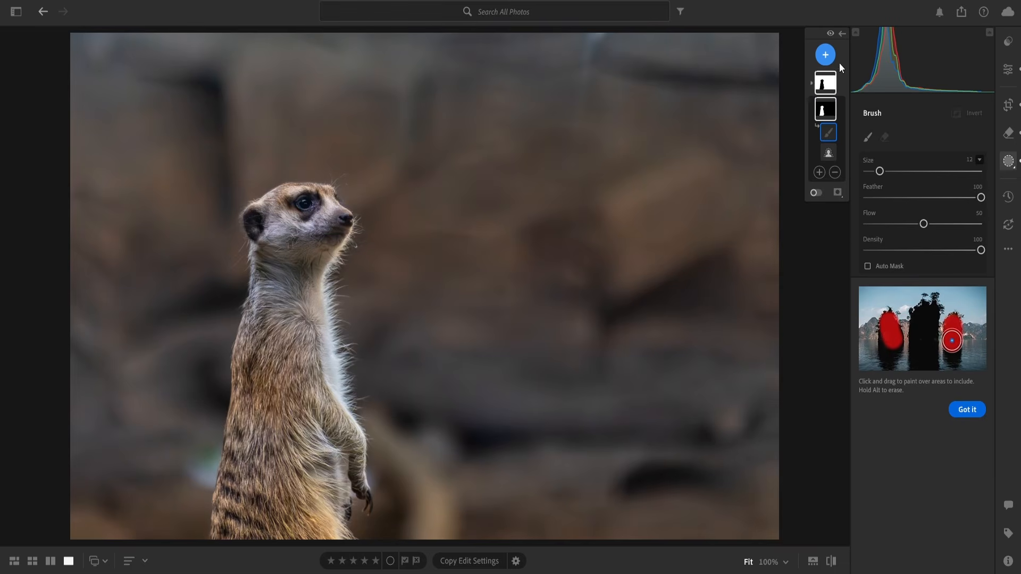
key(bracketleft)
key(bracketleft)
key(bracketleft)
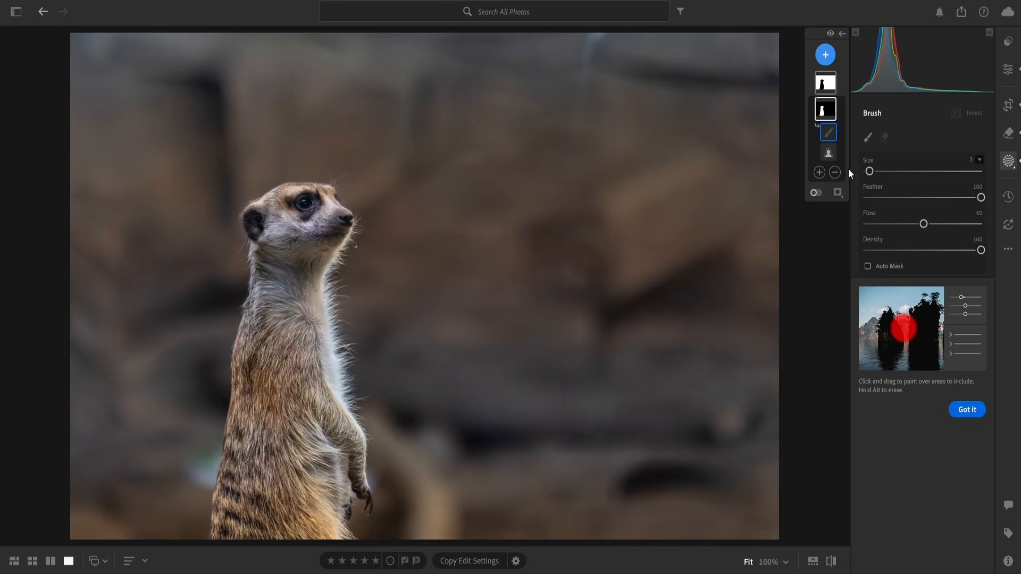
right_click(829, 132)
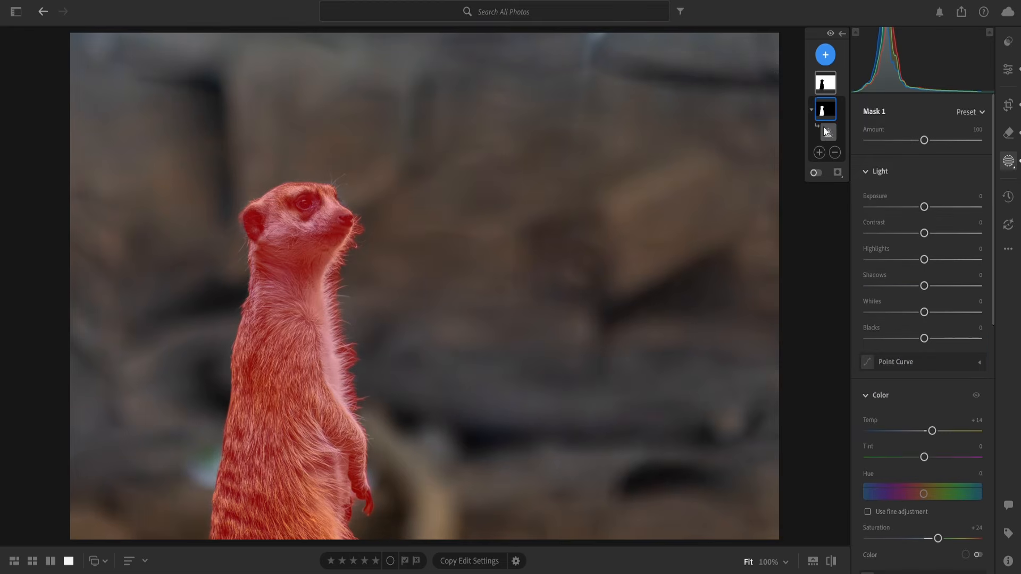
Subtract from the subject mask with a size 1 brush, dabbing once on the background beside the meerkat's chin whiskers
click(835, 153)
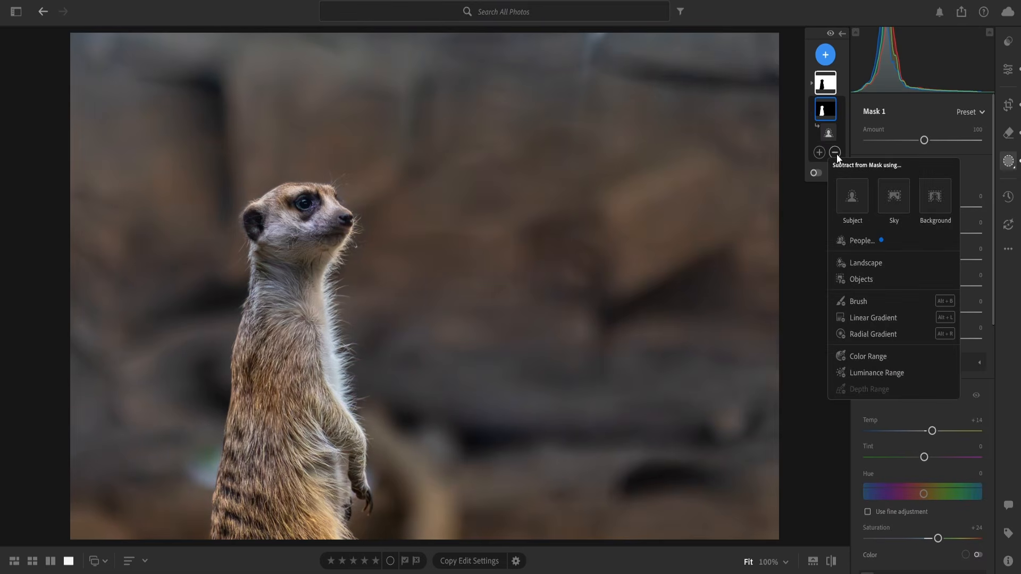
click(854, 301)
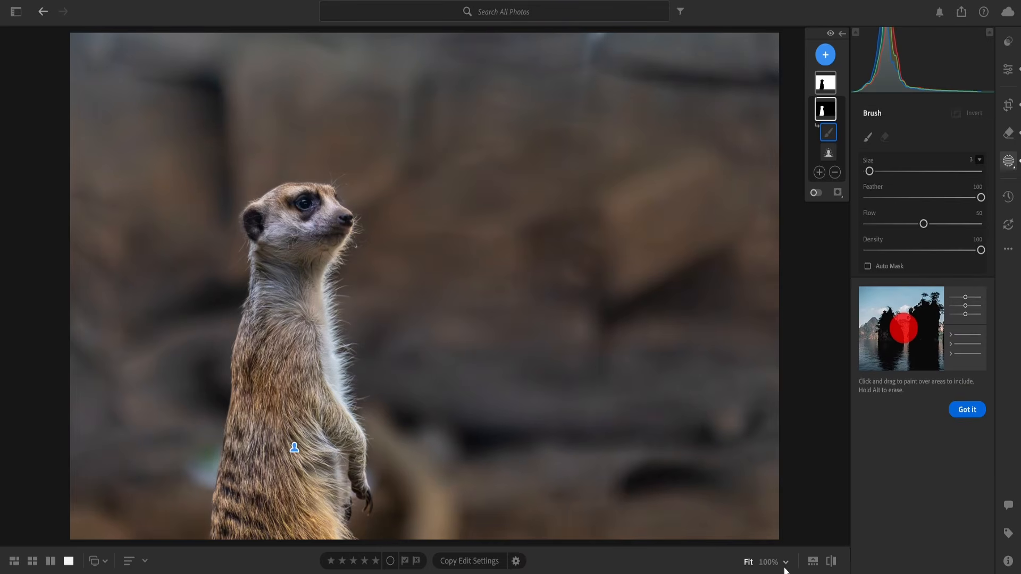
click(769, 562)
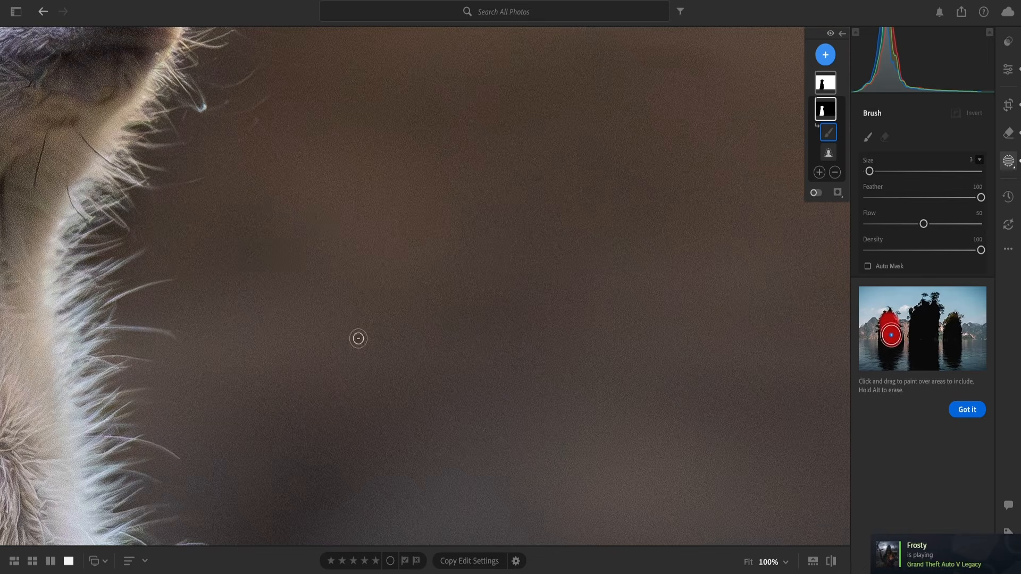
key(bracketleft)
right_click(241, 142)
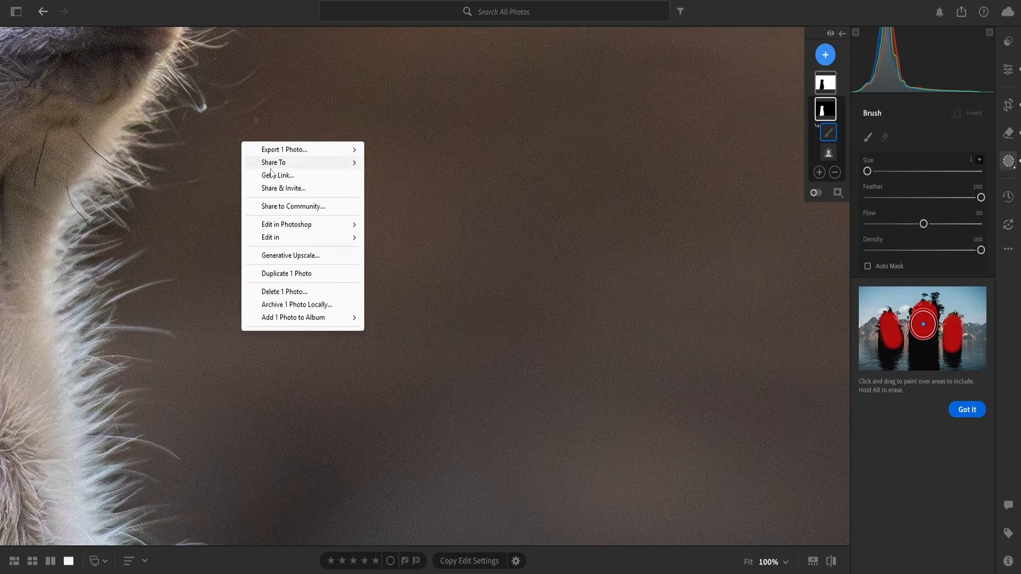
click(271, 93)
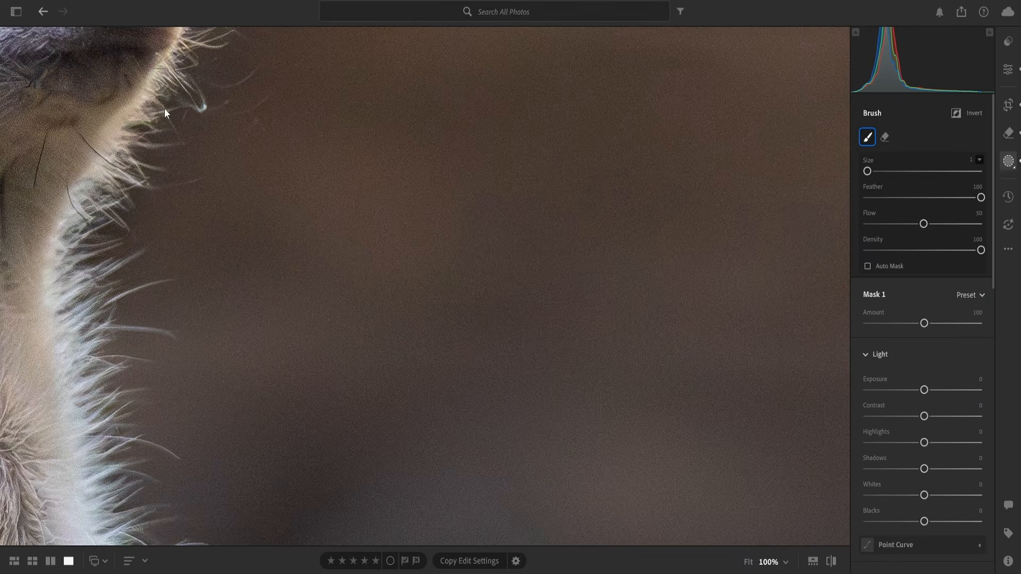
Reopen the masks at the meerkat's face and select the Subject component within the expanded subject mask
key(m)
drag(198, 139, 495, 290)
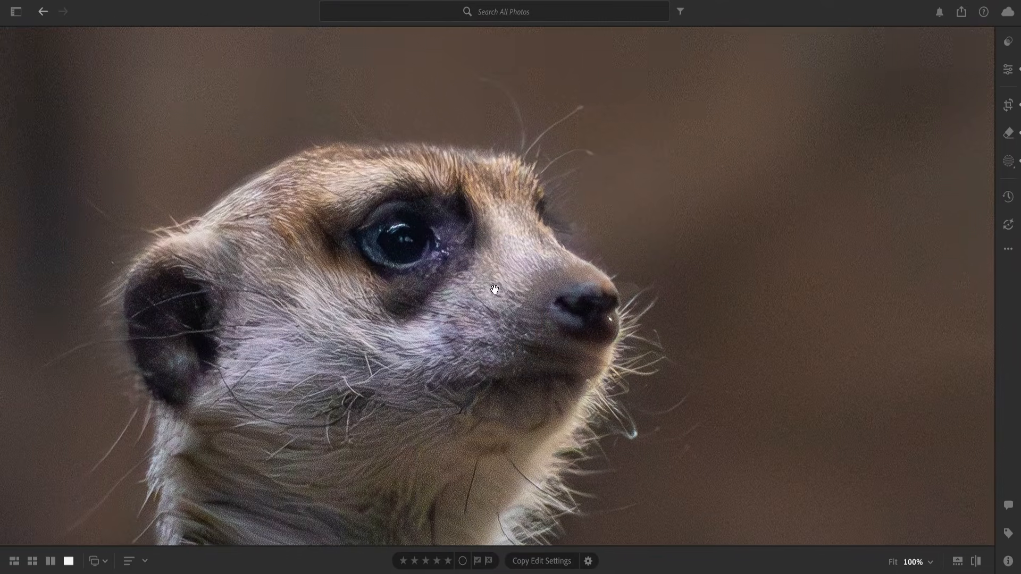
click(1007, 161)
click(829, 150)
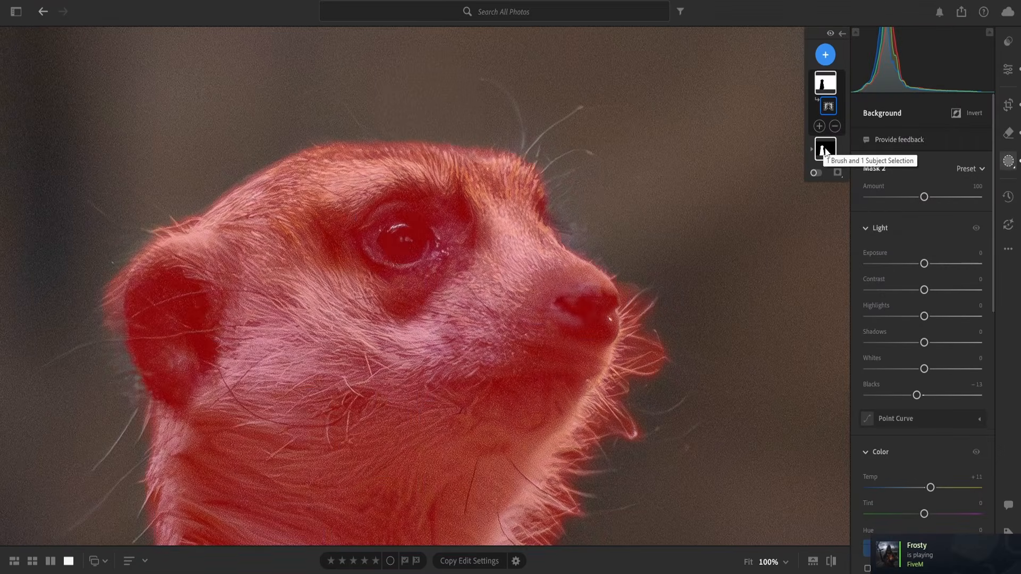
click(827, 151)
click(823, 113)
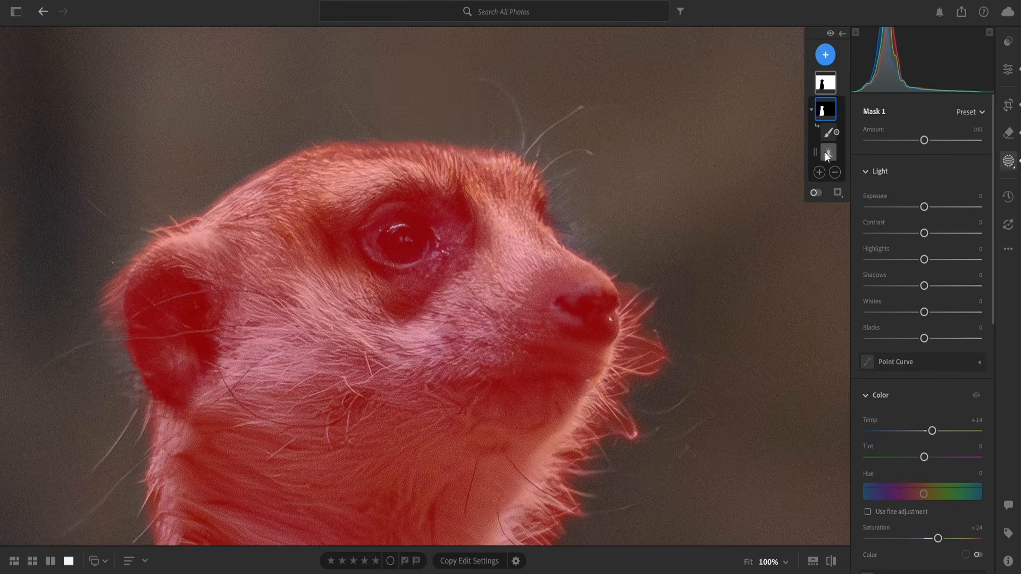
click(831, 157)
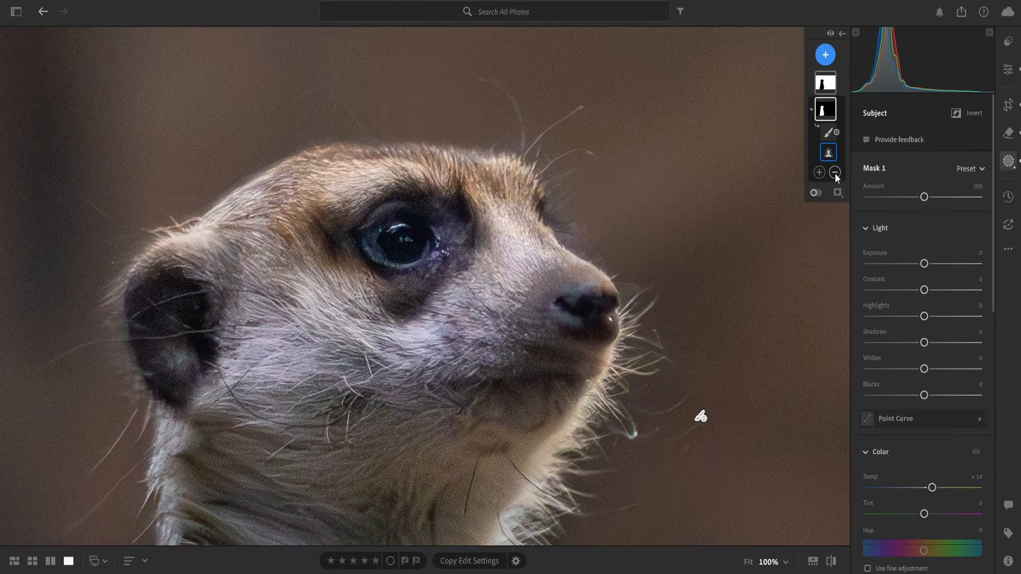
Subtract from the subject mask with a new size 4 brush stroke over the meerkat's pupil
click(835, 172)
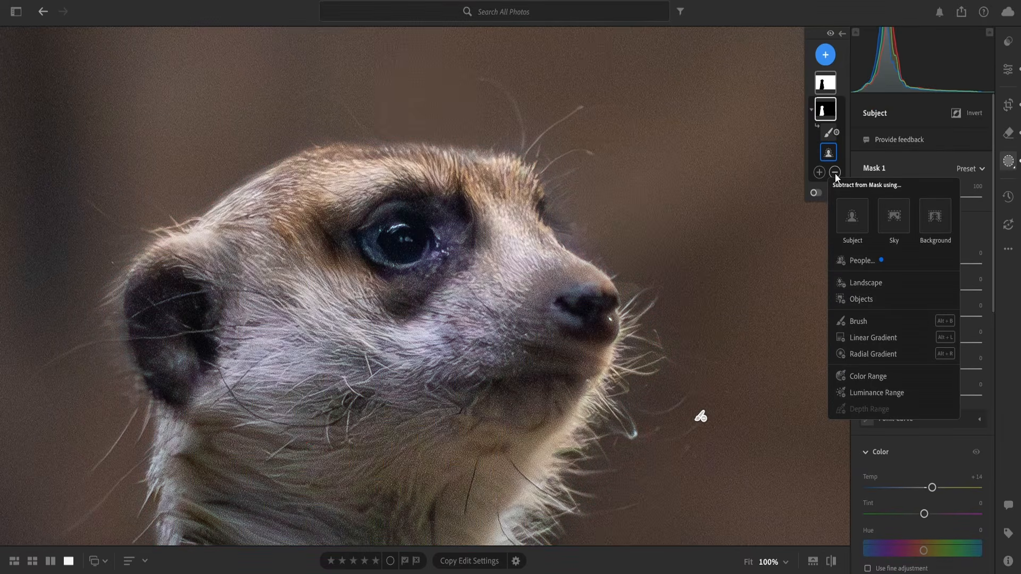
click(860, 322)
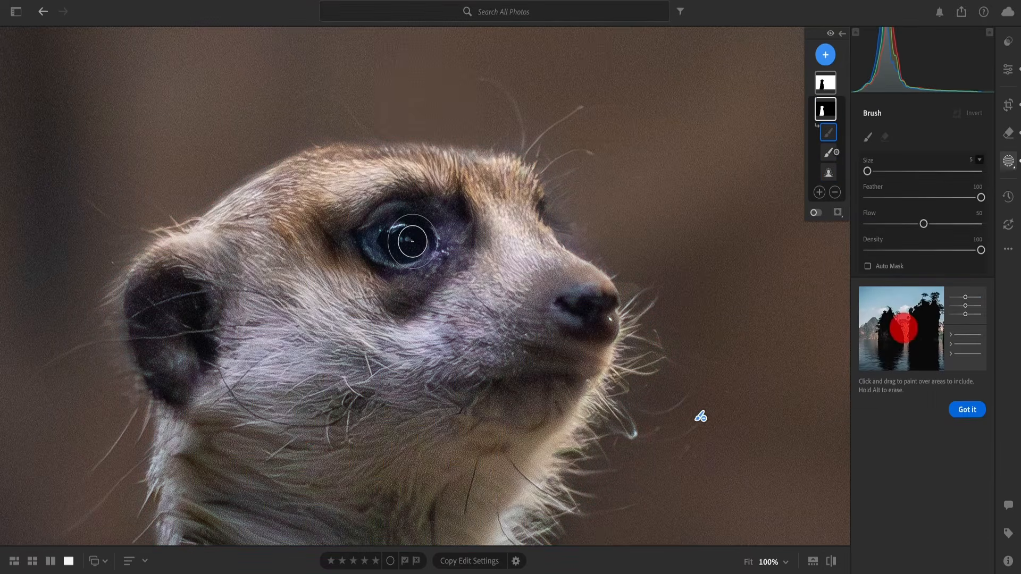
mouse_move(406, 235)
mouse_down()
mouse_move(389, 241)
mouse_move(402, 249)
mouse_move(403, 237)
mouse_up()
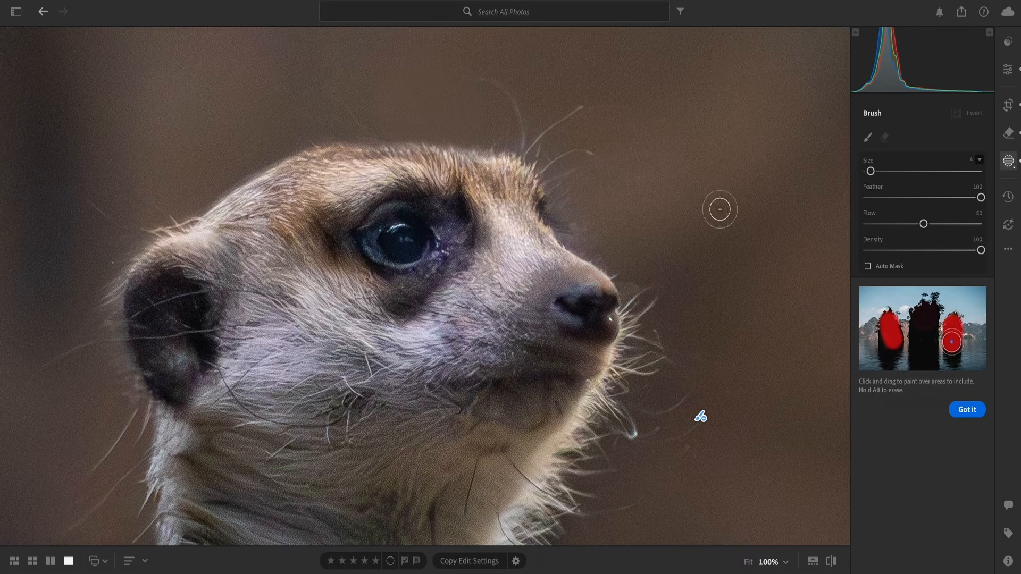
mouse_move(819, 118)
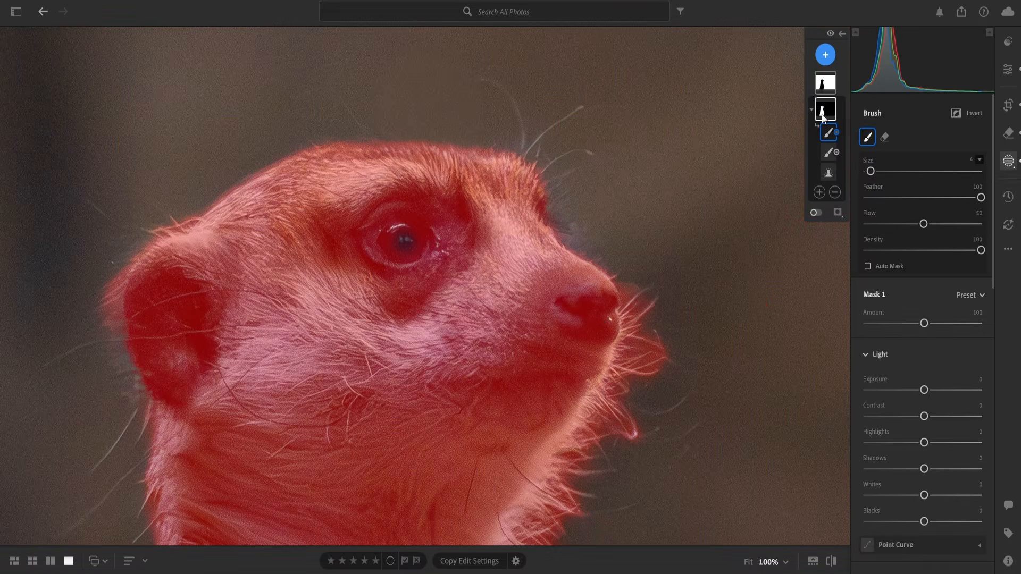
click(824, 114)
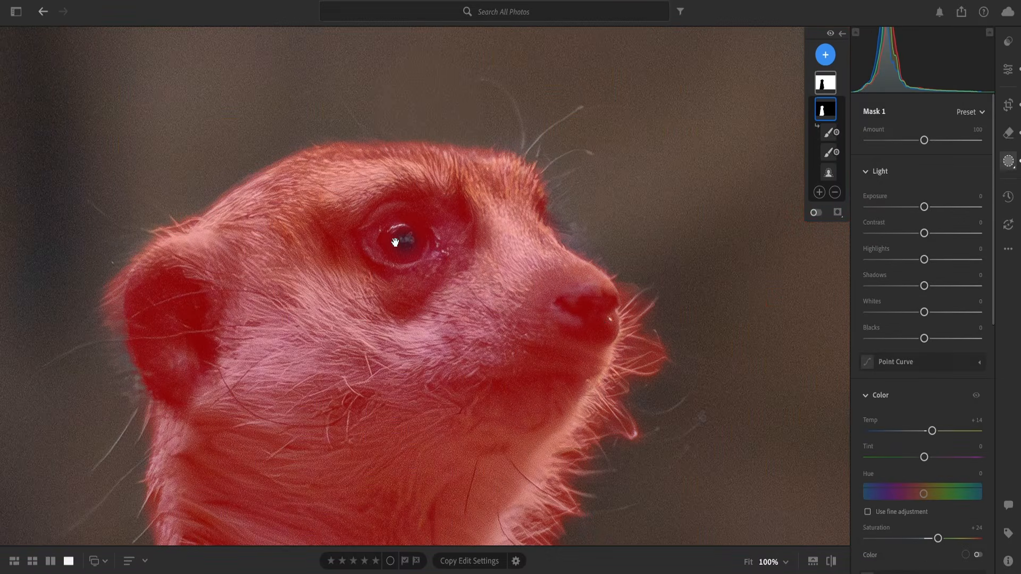
Brush away more of the subject mask over the meerkat's eye, using brush size 4 for the pupil and size 3 for the iris
click(827, 152)
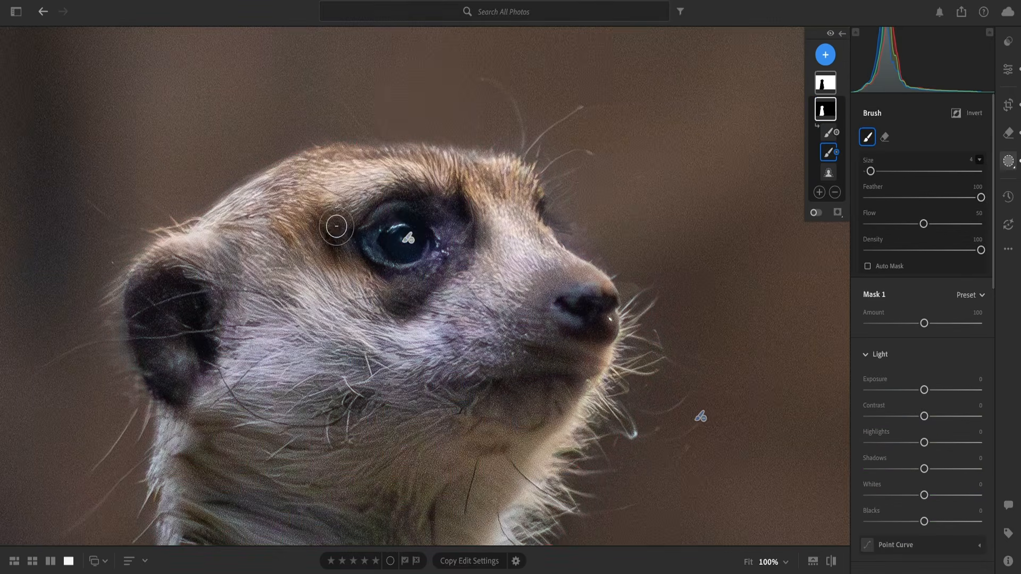
mouse_move(403, 237)
mouse_down()
mouse_move(411, 247)
mouse_move(386, 239)
mouse_move(405, 233)
mouse_move(390, 236)
mouse_up()
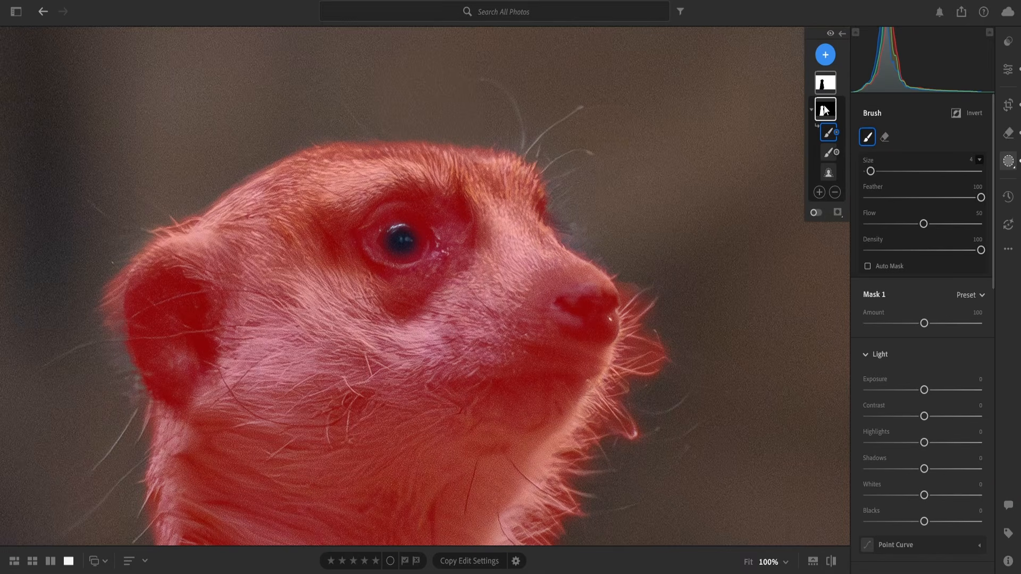
scroll(380, 232, down, 2)
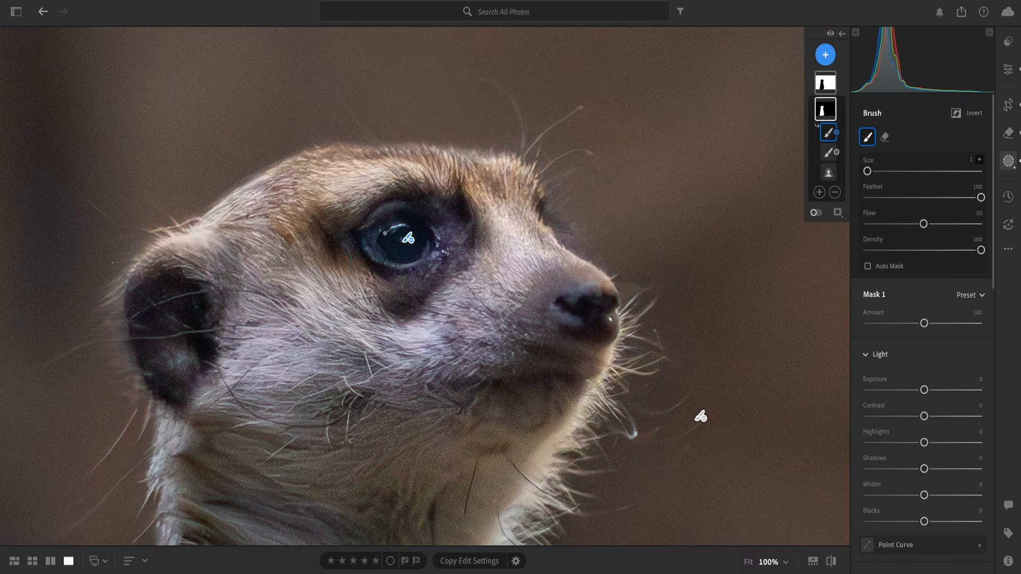
scroll(379, 243, up, 1)
mouse_move(385, 235)
mouse_down()
mouse_move(414, 221)
mouse_move(423, 246)
mouse_move(411, 254)
mouse_move(383, 241)
mouse_move(410, 256)
mouse_move(417, 243)
mouse_move(407, 229)
mouse_move(383, 235)
mouse_move(414, 227)
mouse_move(413, 251)
mouse_move(381, 239)
mouse_move(407, 224)
mouse_move(418, 243)
mouse_move(399, 256)
mouse_move(381, 241)
mouse_move(404, 228)
mouse_move(416, 236)
mouse_move(411, 252)
mouse_move(394, 253)
mouse_move(389, 233)
mouse_move(385, 245)
mouse_move(396, 253)
mouse_move(387, 232)
mouse_move(399, 227)
mouse_move(398, 251)
mouse_move(416, 243)
mouse_move(403, 231)
mouse_move(379, 236)
mouse_move(387, 250)
mouse_move(373, 238)
mouse_move(383, 233)
mouse_move(392, 256)
mouse_up()
mouse_move(830, 113)
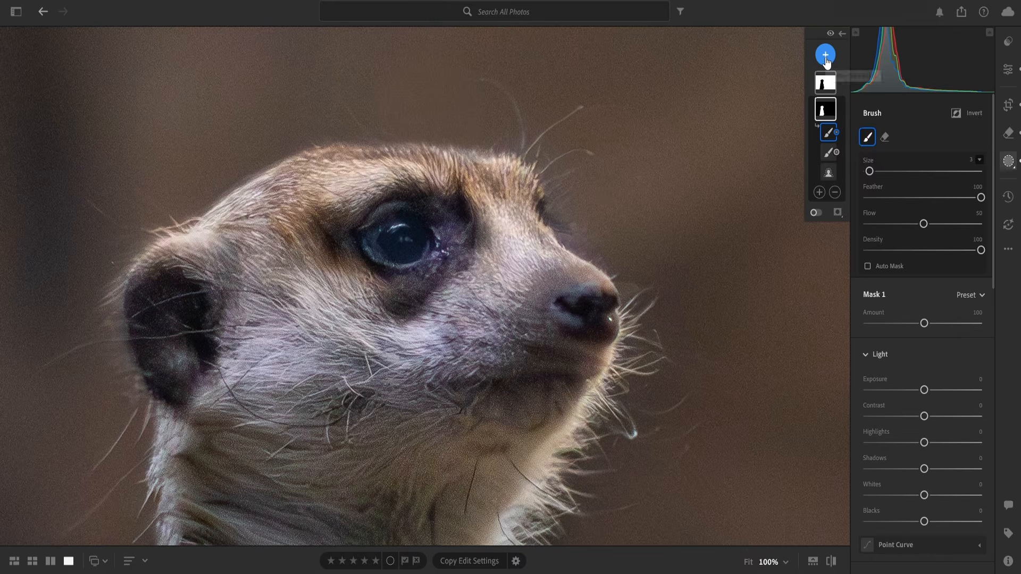
Create a Radial Gradient mask over the meerkat's eye, shape it into a slightly tilted ellipse, and set its Feather to 35
click(825, 55)
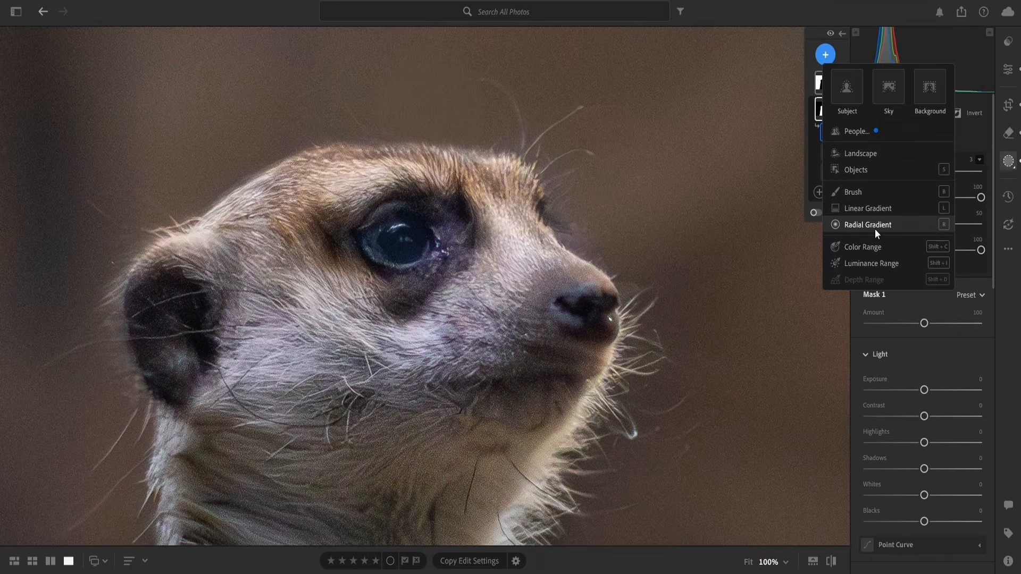
mouse_move(875, 228)
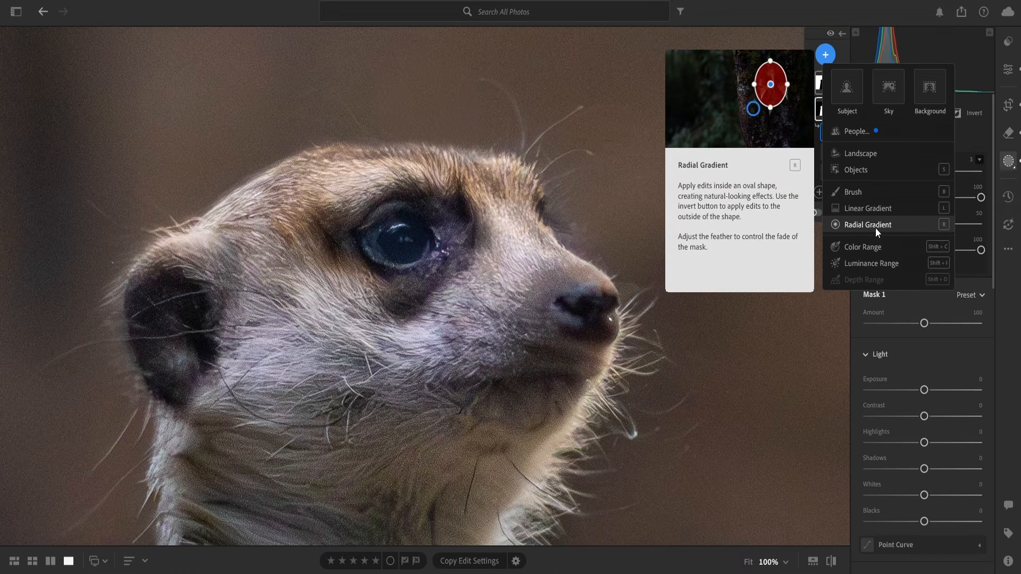
click(875, 226)
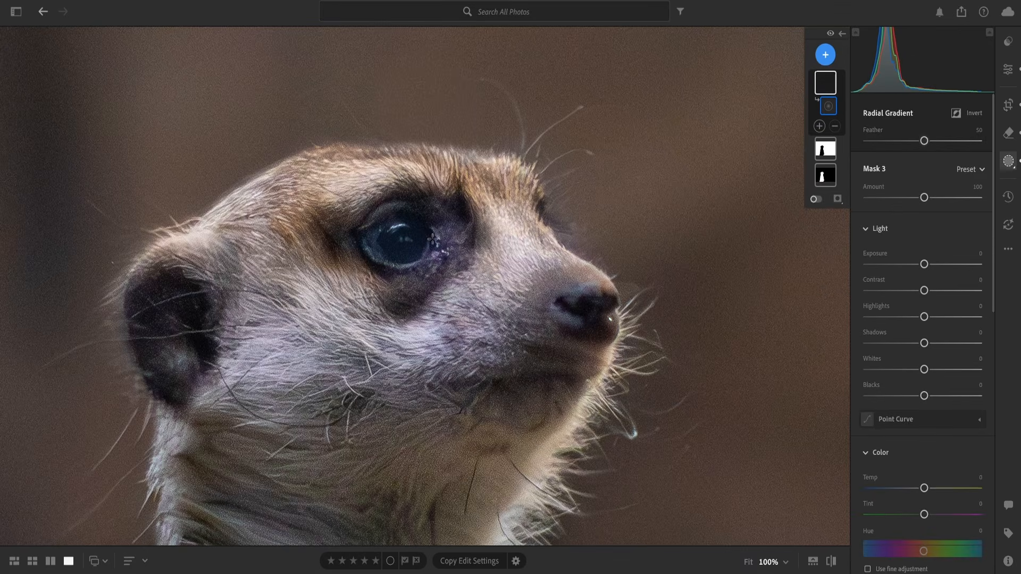
drag(400, 239, 425, 263)
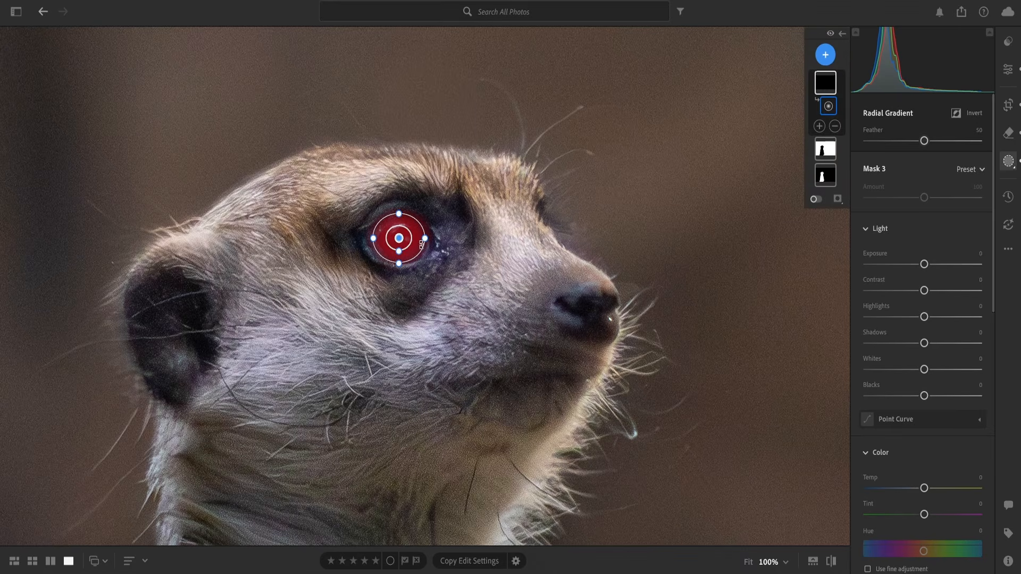
mouse_move(429, 228)
mouse_down()
mouse_move(431, 242)
mouse_move(401, 218)
mouse_move(421, 244)
mouse_up()
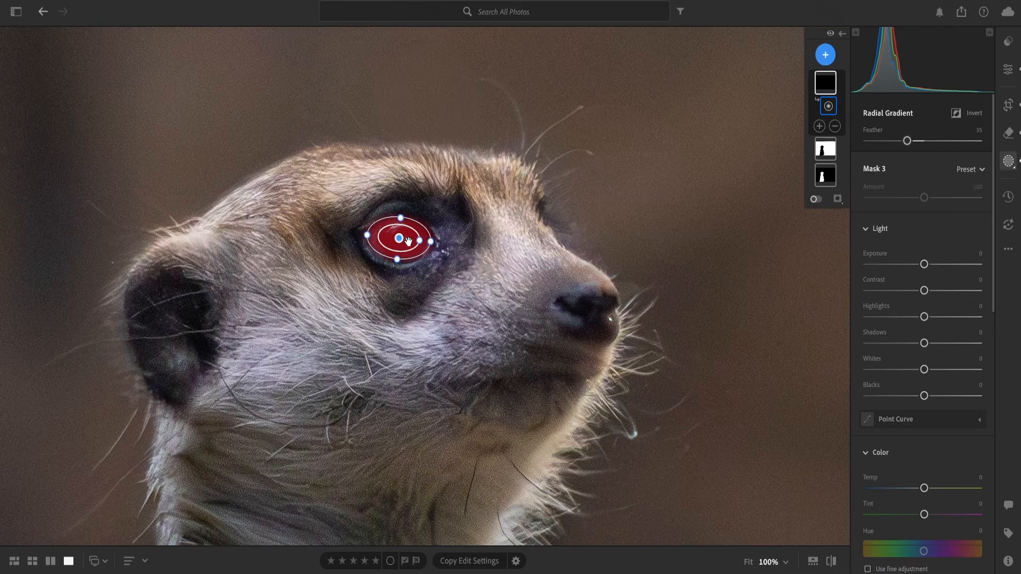
drag(402, 238, 403, 243)
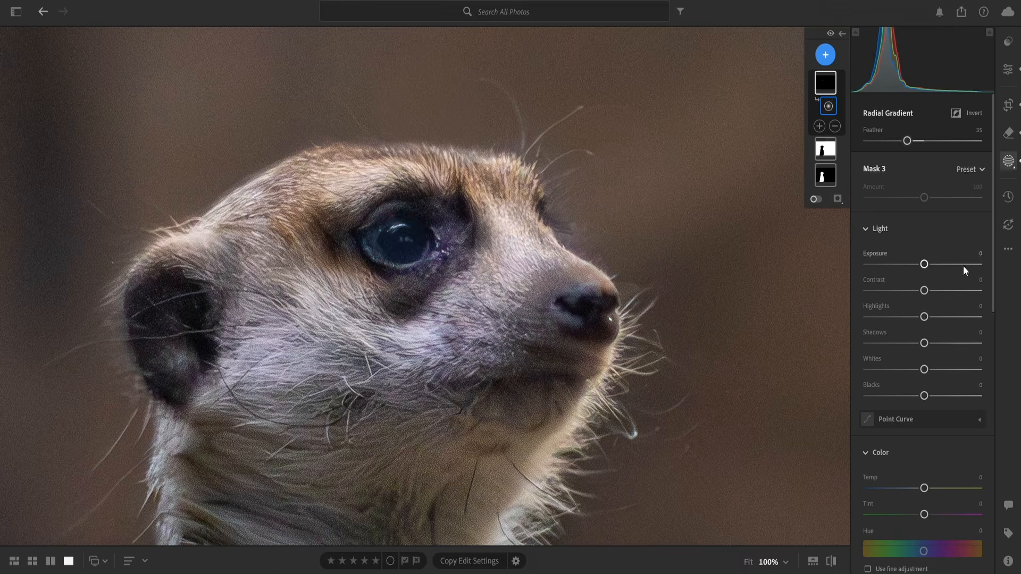
key(o)
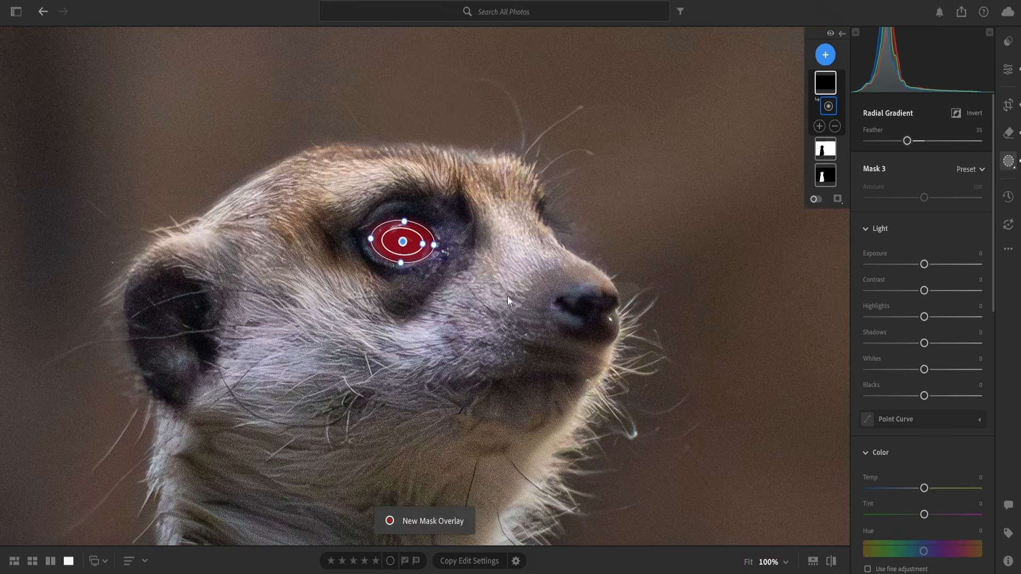
Set the eye mask's Blacks to -44
mouse_move(824, 179)
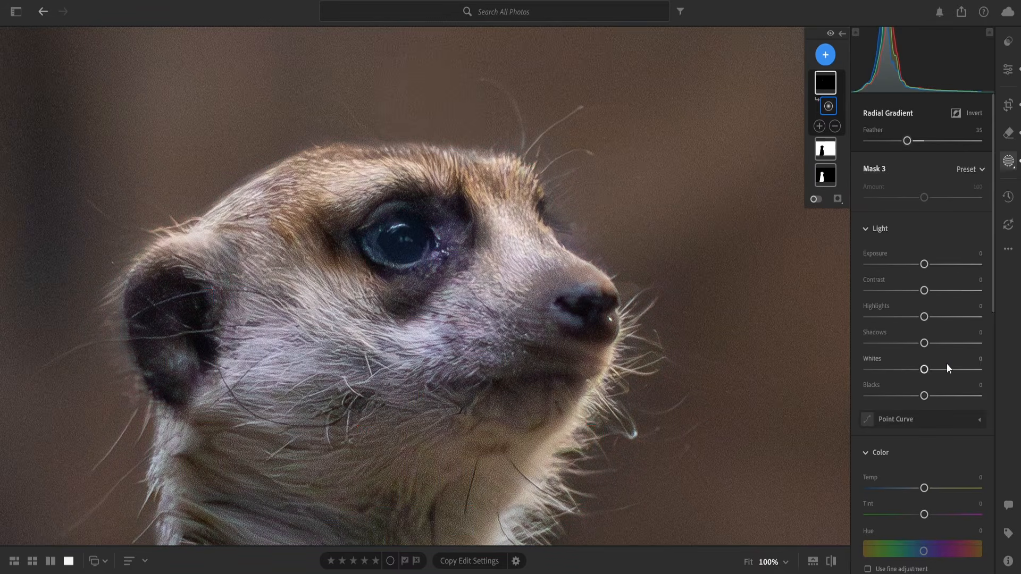
scroll(949, 345, down, 4)
scroll(936, 432, down, 2)
scroll(936, 438, up, 2)
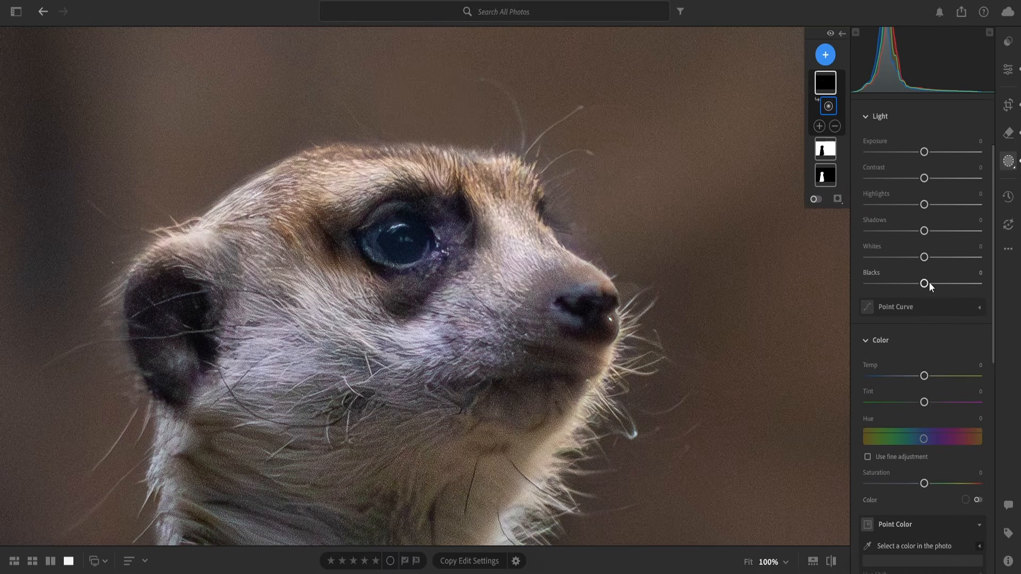
drag(929, 285, 902, 288)
Set the eye mask's Sharpness to +36, Clarity to +36 and Texture to +20
scroll(933, 435, down, 8)
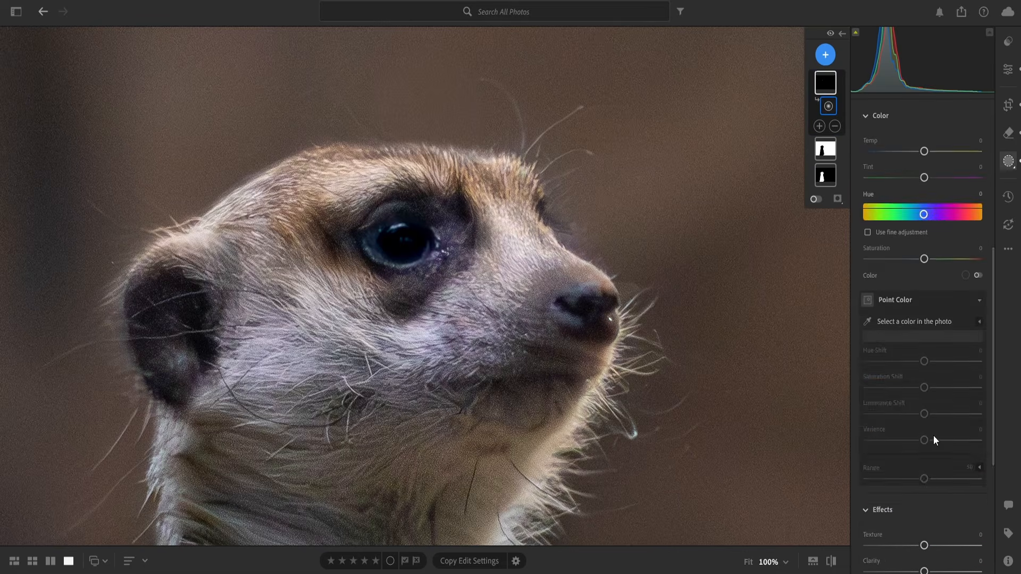
drag(923, 451, 944, 461)
drag(924, 332, 946, 336)
click(827, 105)
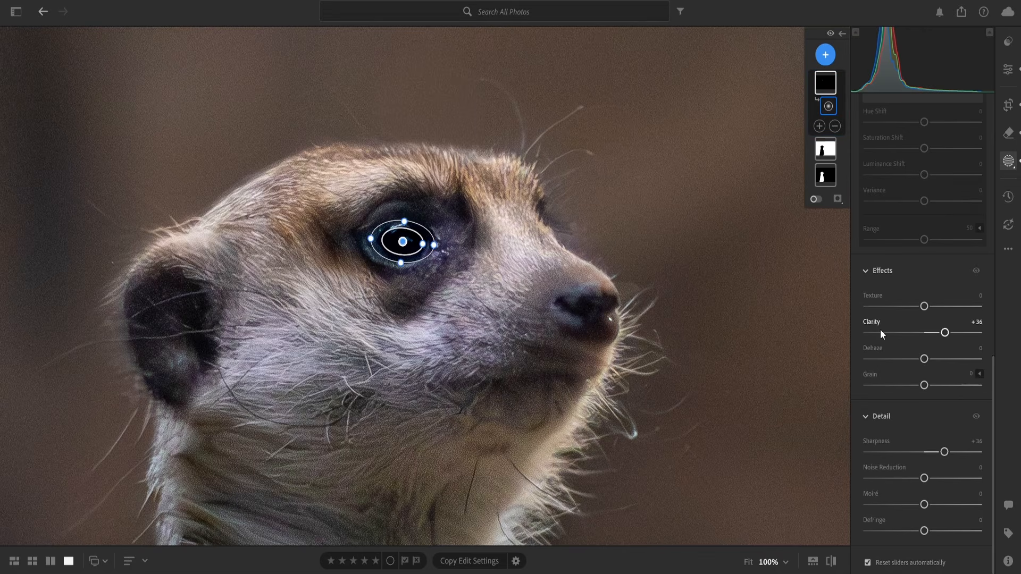
drag(925, 310, 936, 312)
Set the eye mask's Saturation to +21 and its Temp to +9
scroll(922, 280, up, 5)
drag(927, 273, 938, 280)
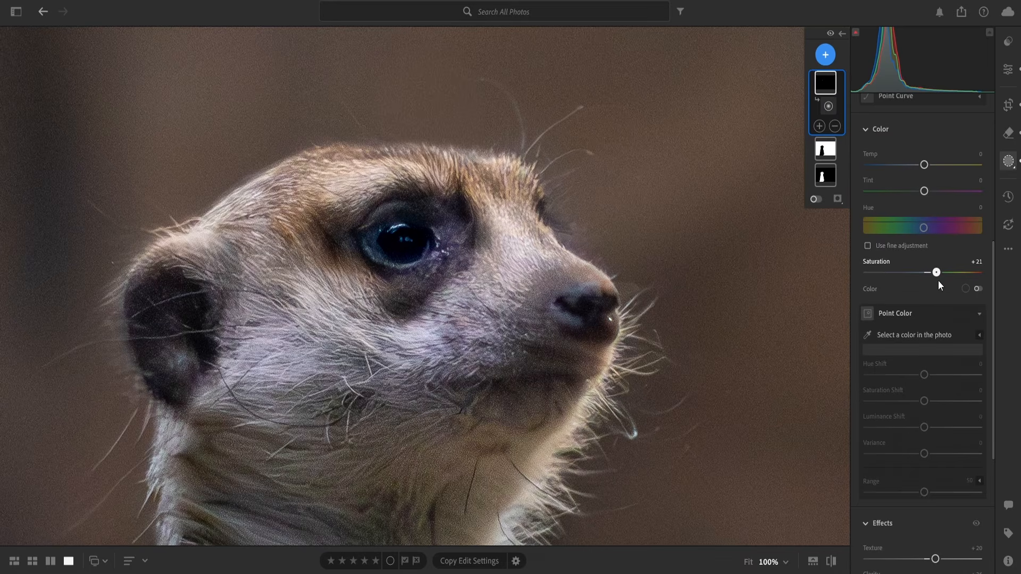
scroll(908, 298, up, 2)
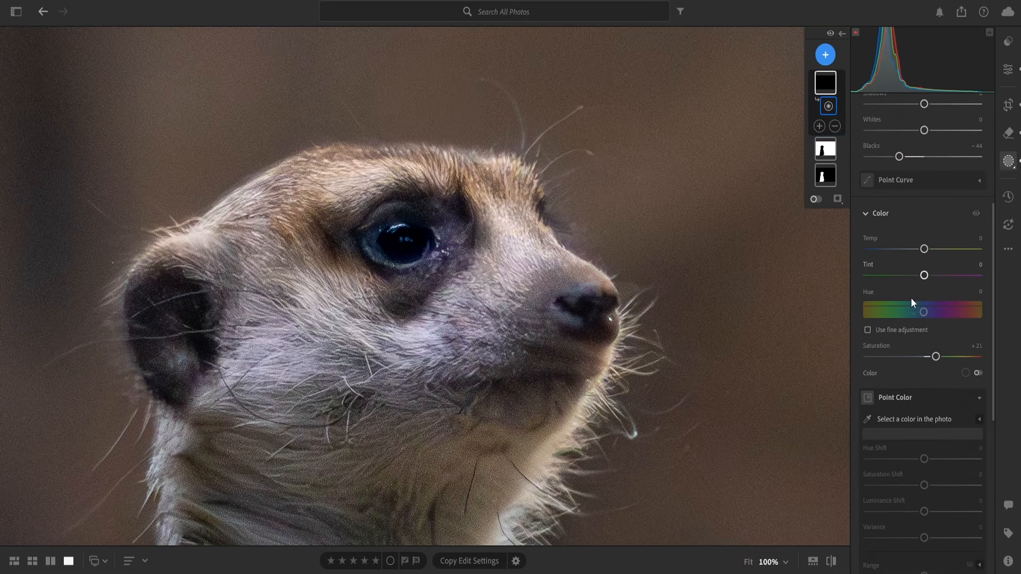
drag(925, 250, 923, 251)
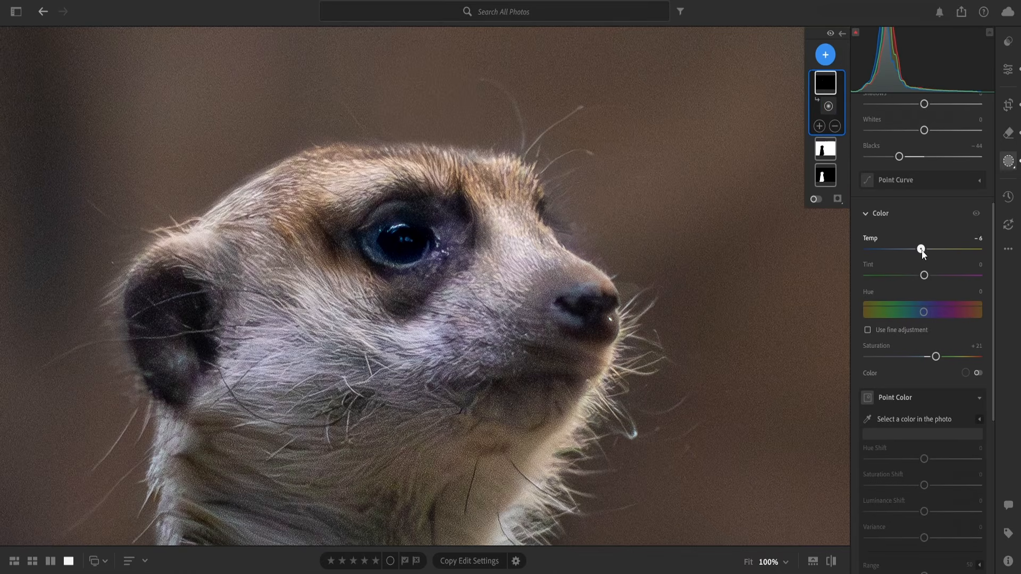
drag(923, 255, 919, 254)
drag(963, 266, 930, 275)
drag(930, 274, 930, 275)
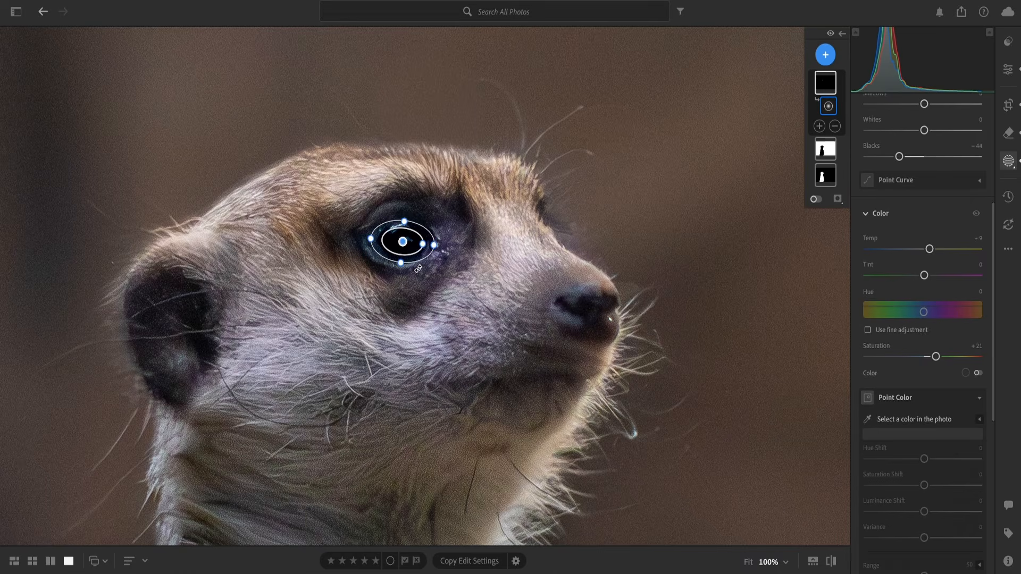
Create a Linear Gradient mask running diagonally from the photo's upper-right corner to its lower-left corner
click(748, 562)
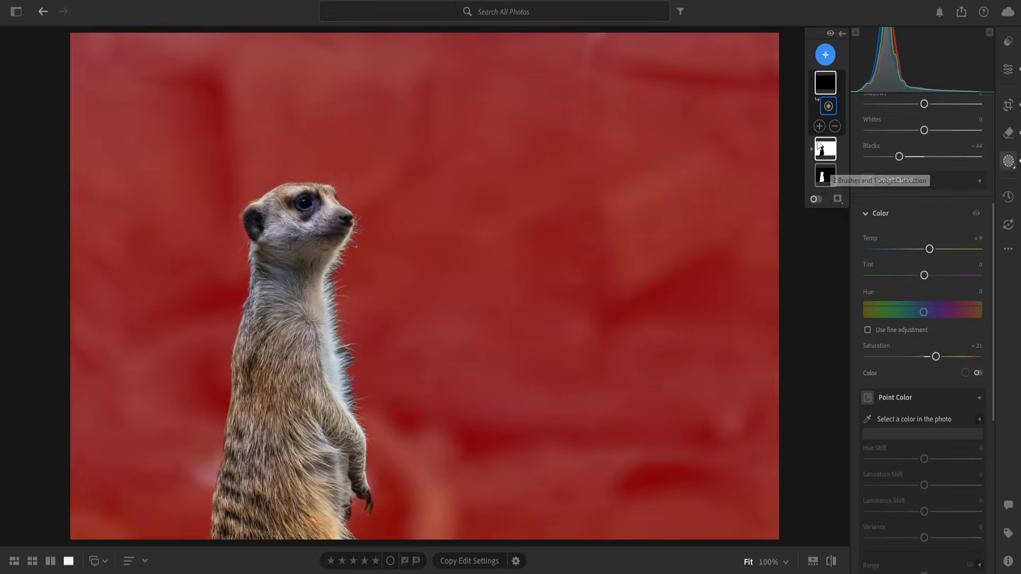
click(830, 60)
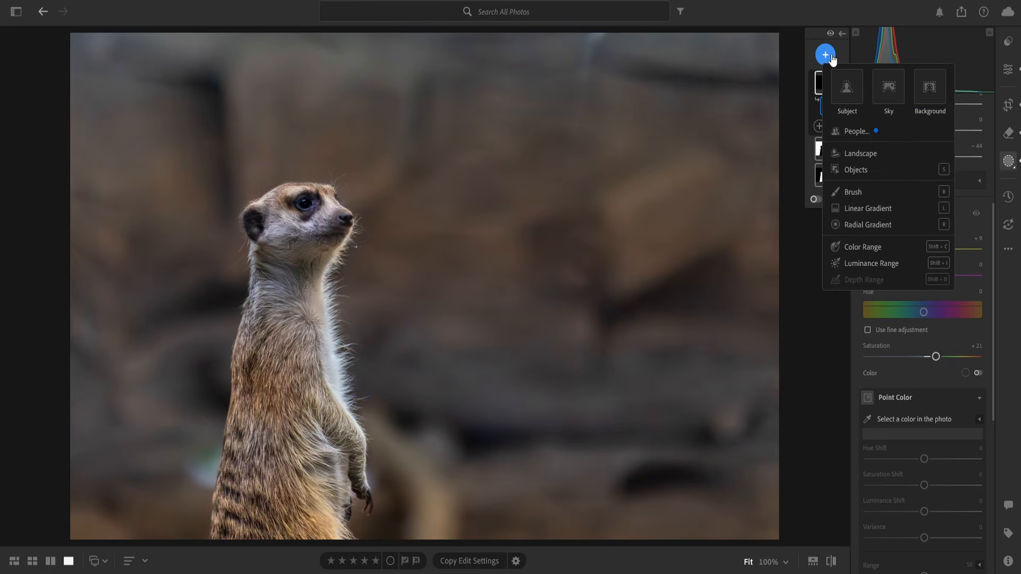
click(871, 212)
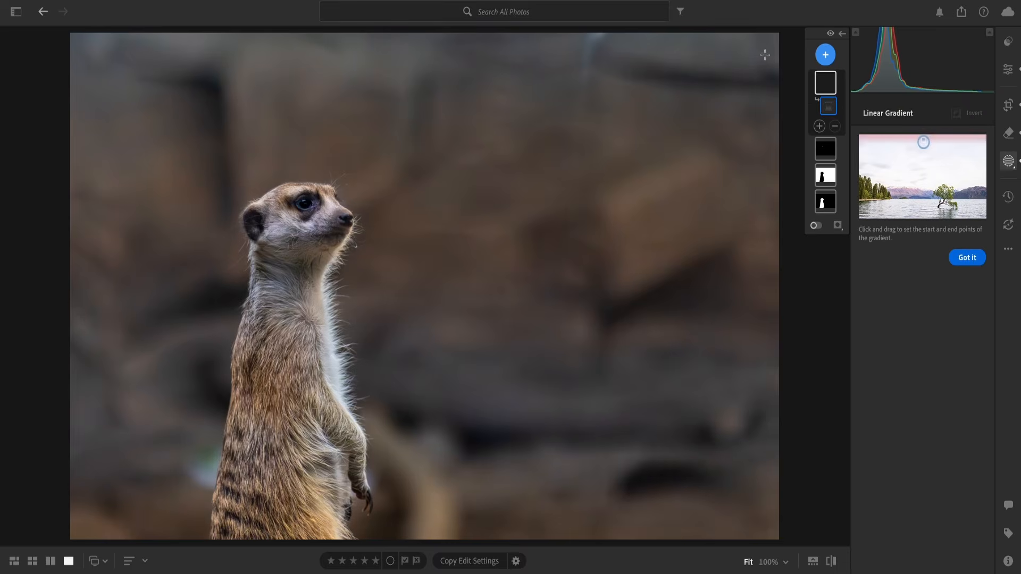
drag(766, 40, 103, 497)
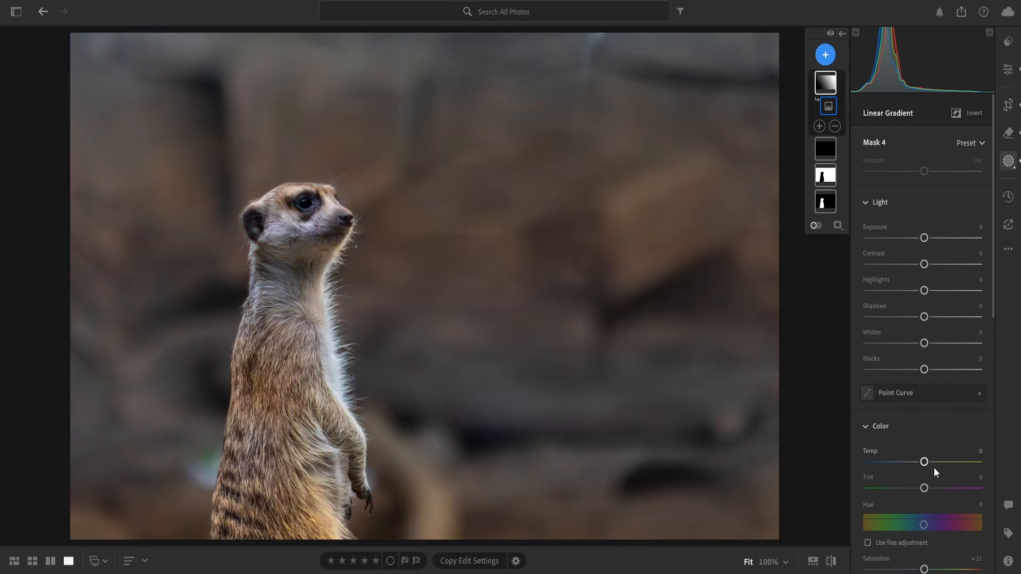
Try the linear gradient mask's Temp at a warm +36 and change it to a cool -32
drag(923, 462, 925, 464)
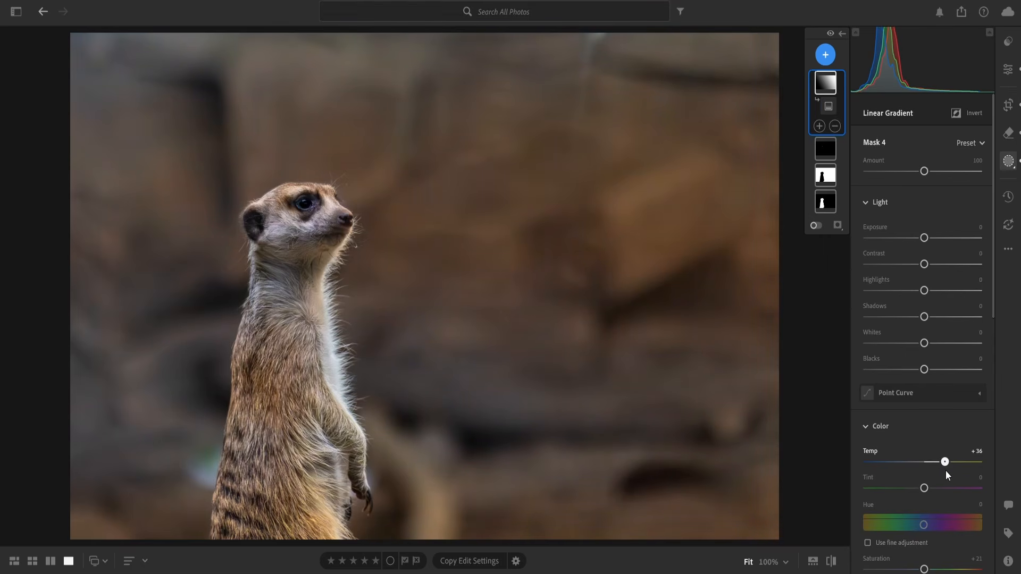
drag(945, 470, 945, 473)
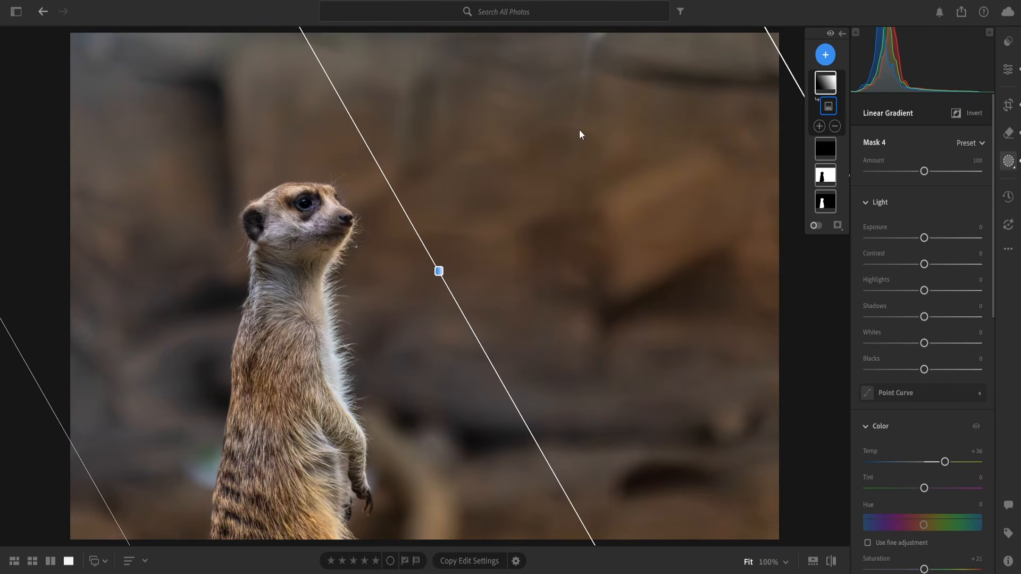
drag(943, 461, 918, 464)
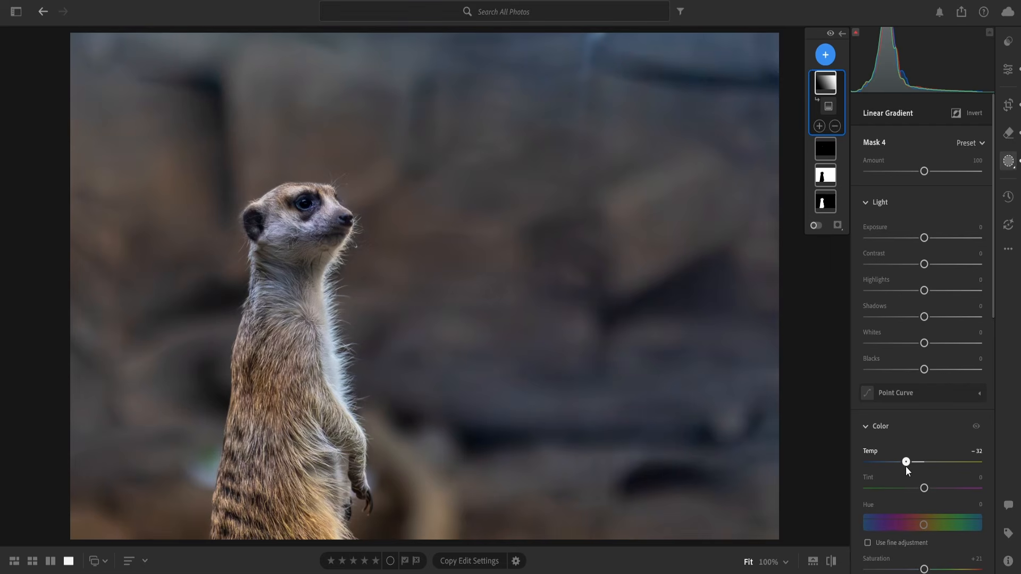
Set the linear gradient mask's Temp to +100, its Contrast to +27 and its Highlights to +21
drag(906, 466, 932, 466)
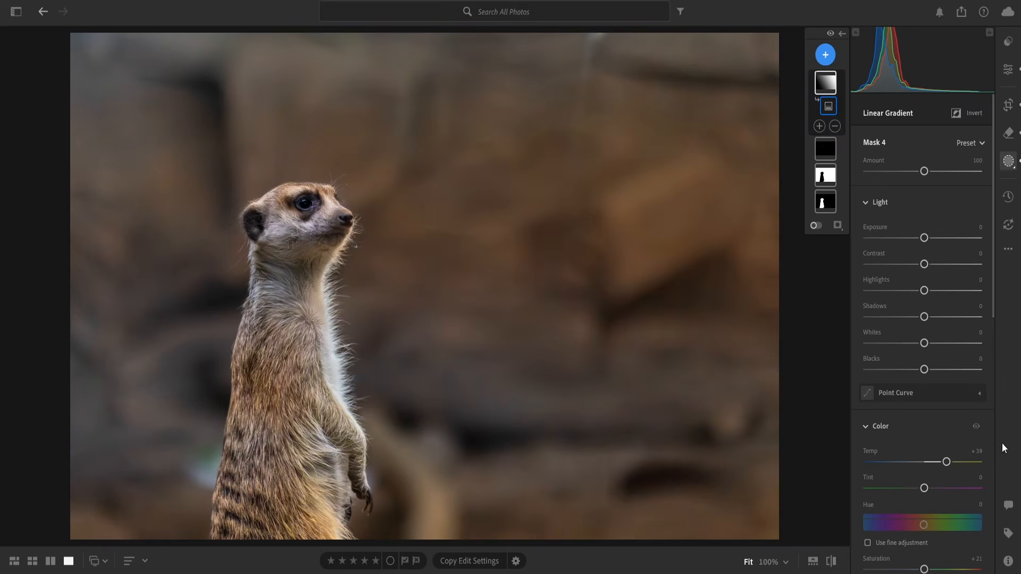
drag(946, 464, 960, 464)
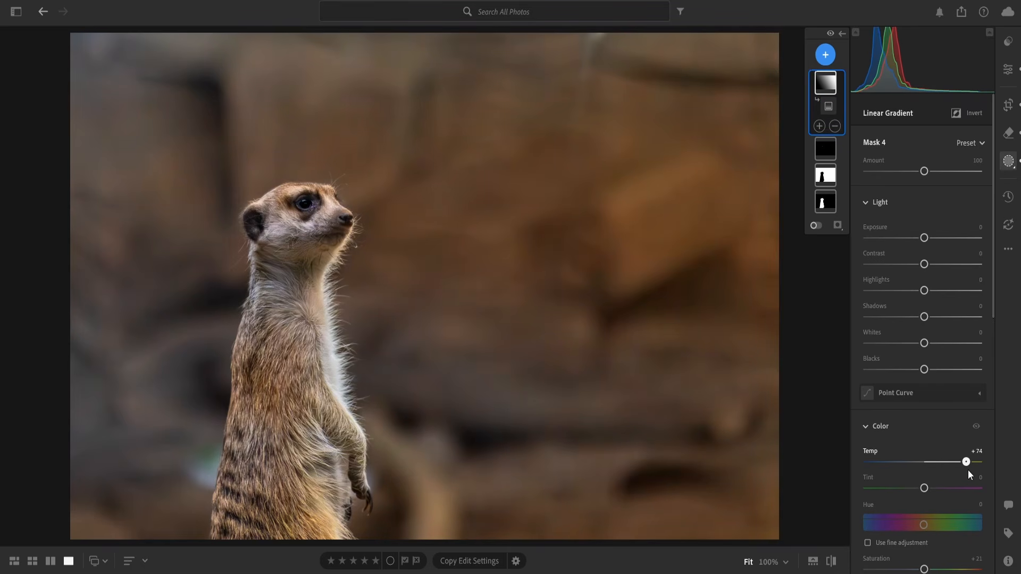
drag(971, 486, 980, 482)
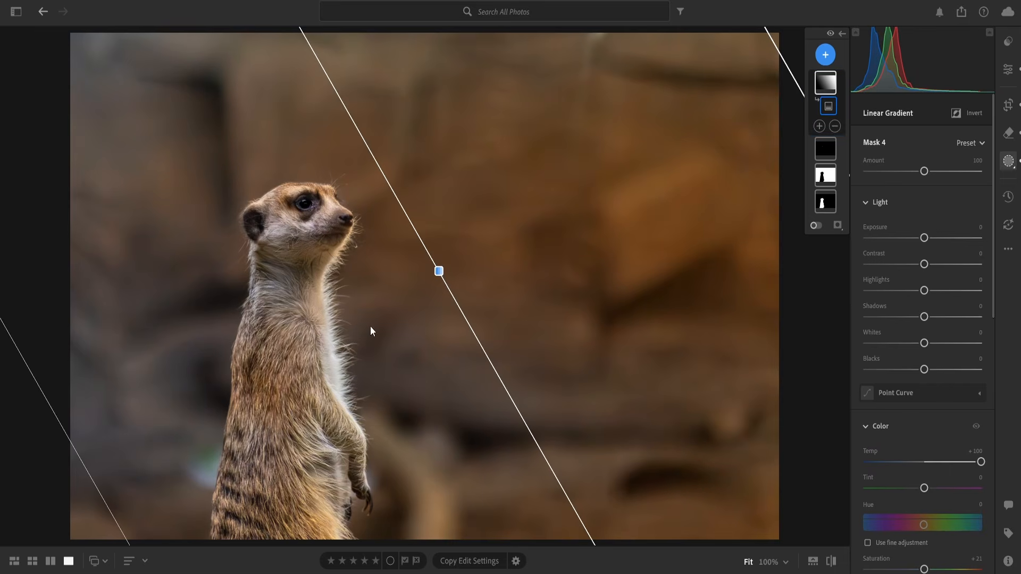
drag(925, 267, 938, 296)
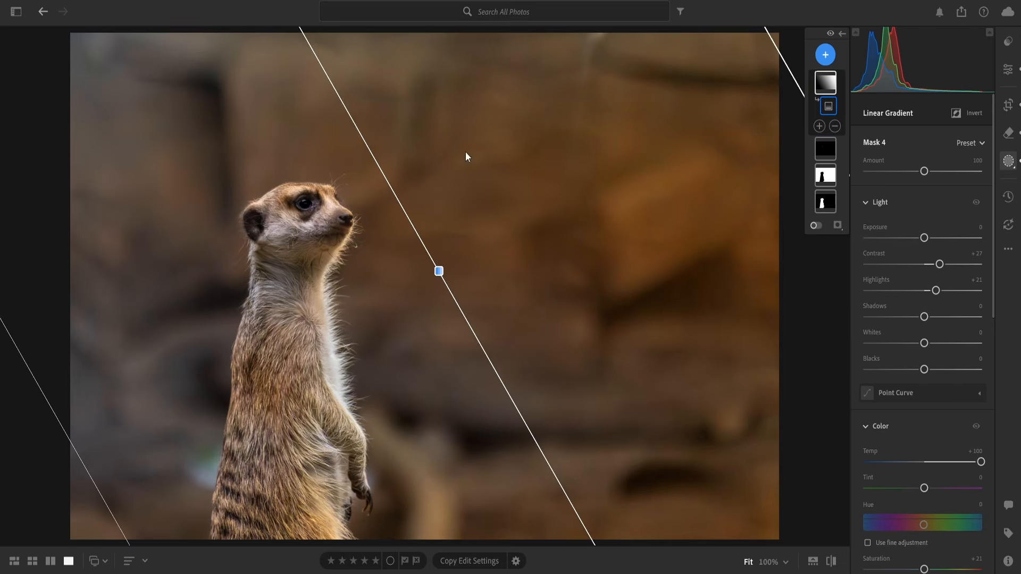
click(825, 55)
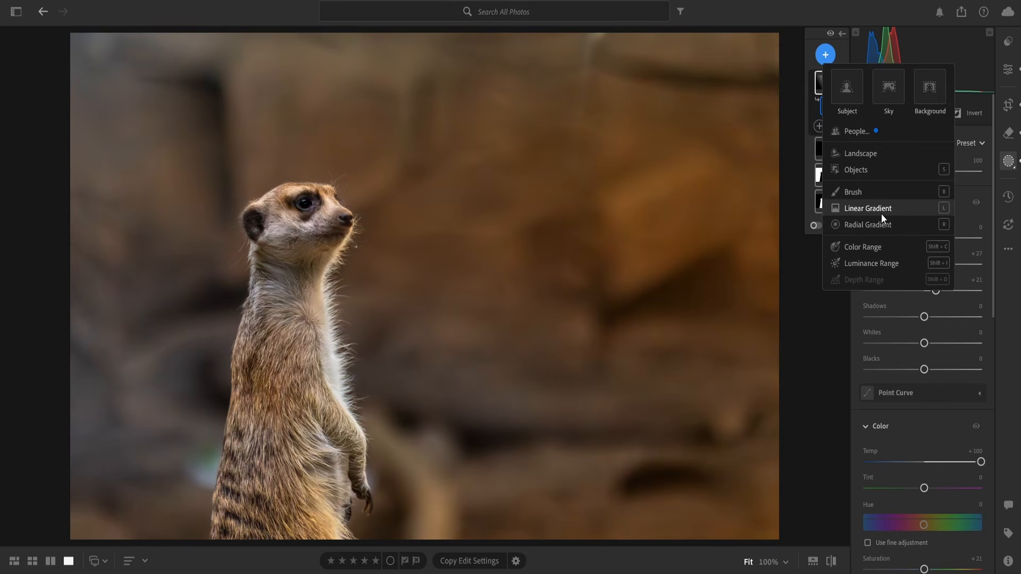
mouse_move(881, 214)
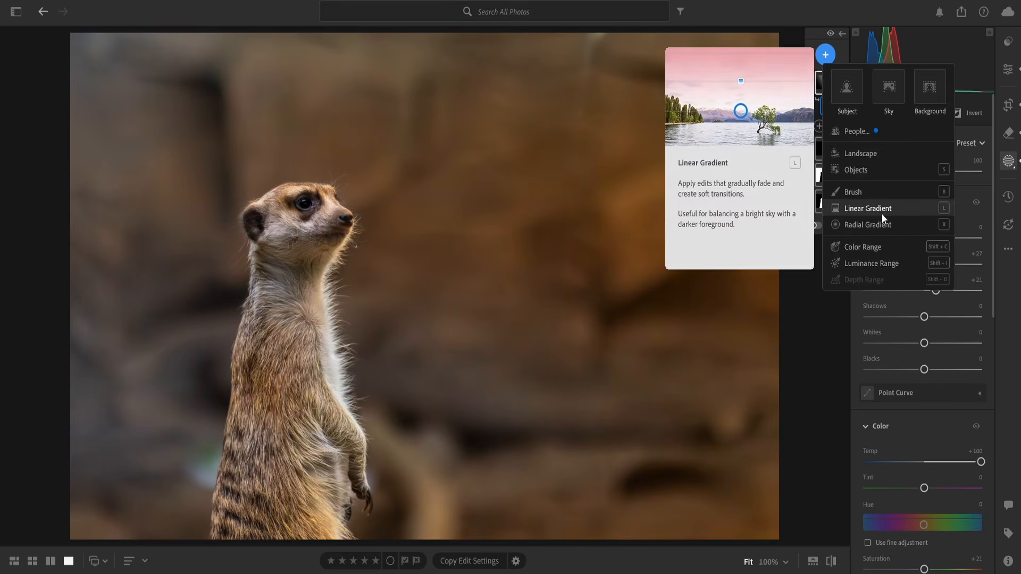
click(273, 267)
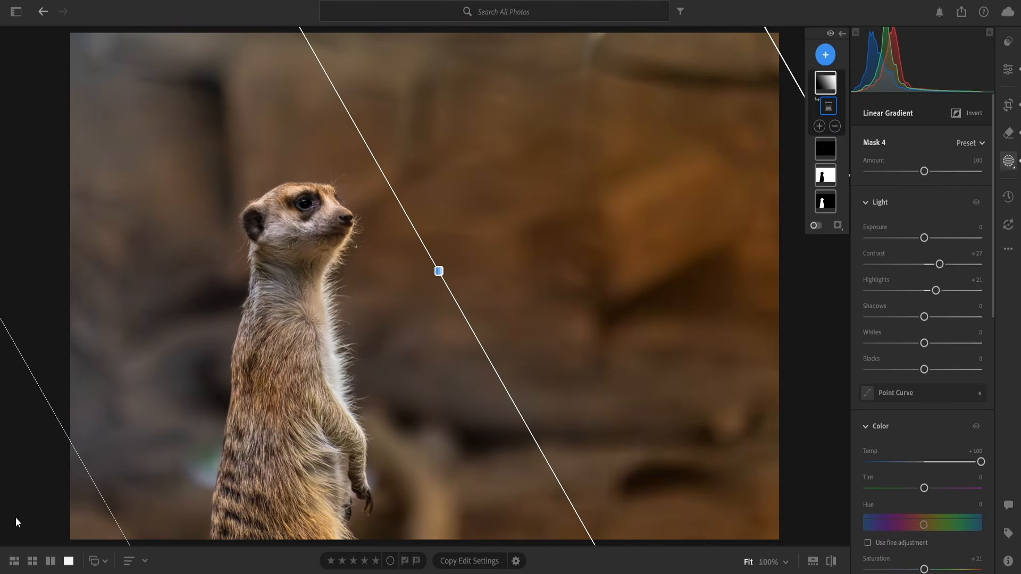
Create a Color Range mask sampled from the brown fur at the base of the meerkat's belly
click(824, 58)
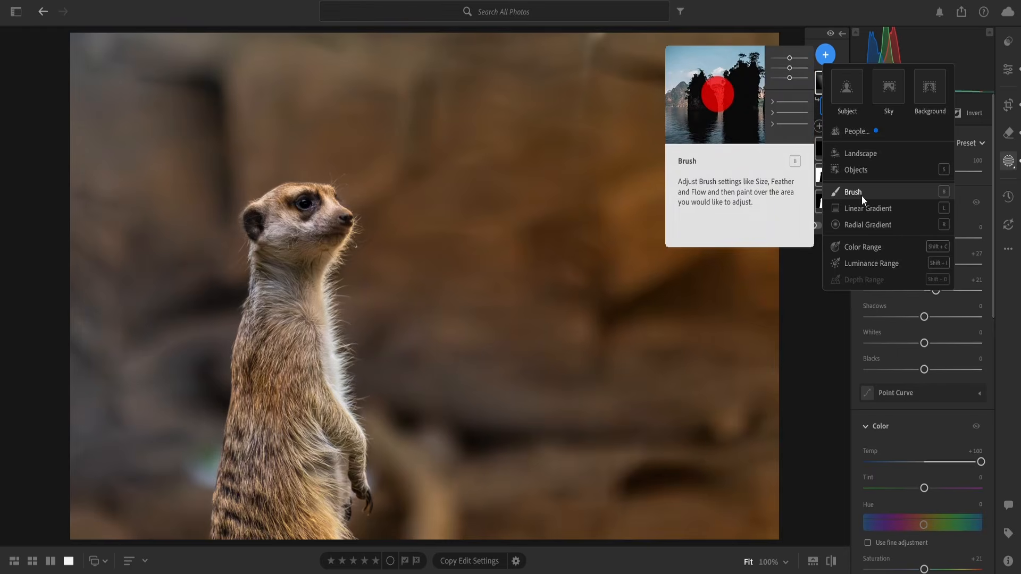
click(877, 246)
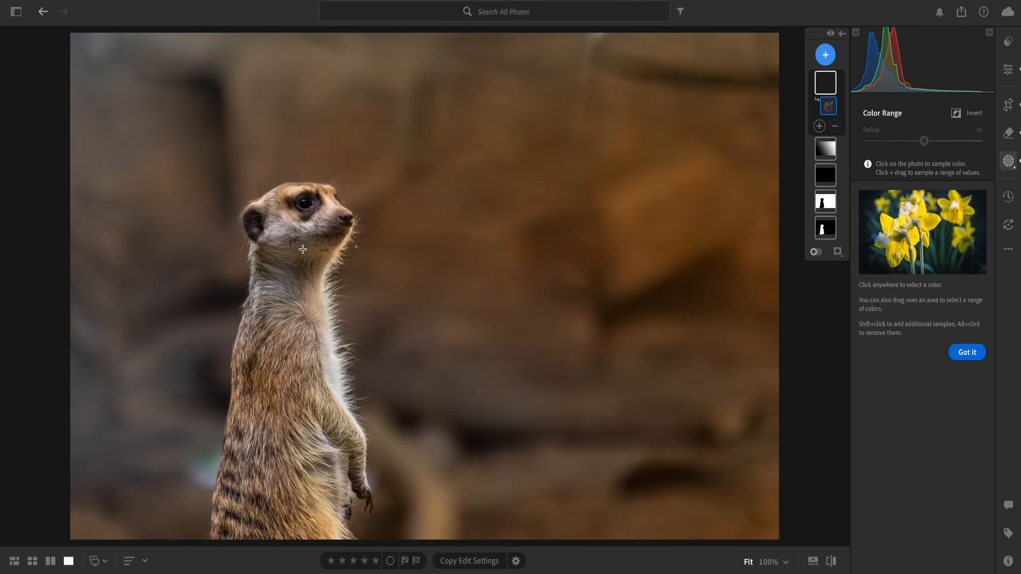
click(316, 528)
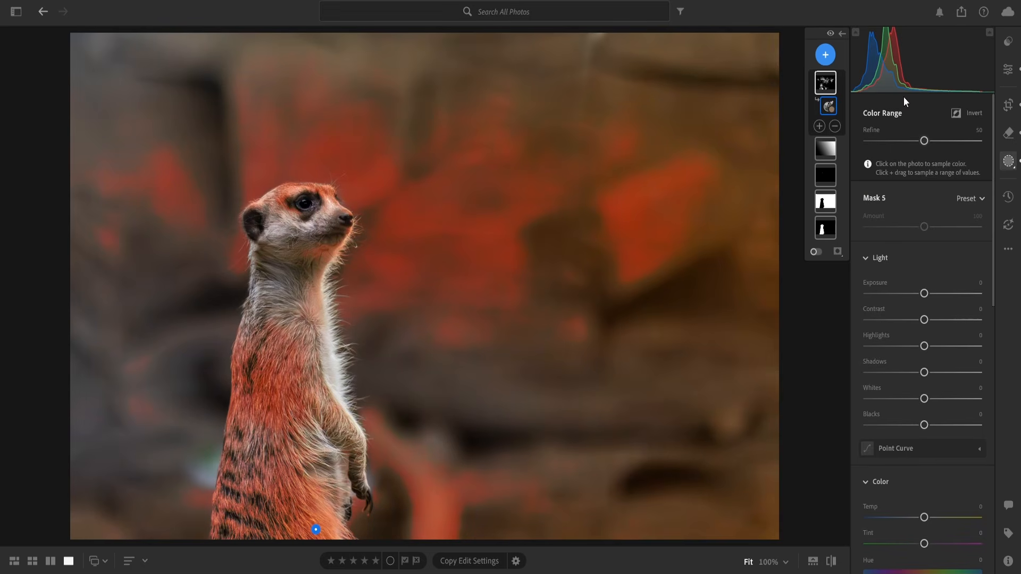
Subtract the open background areas from the fur color mask with a large brush on both sides of the meerkat
click(834, 126)
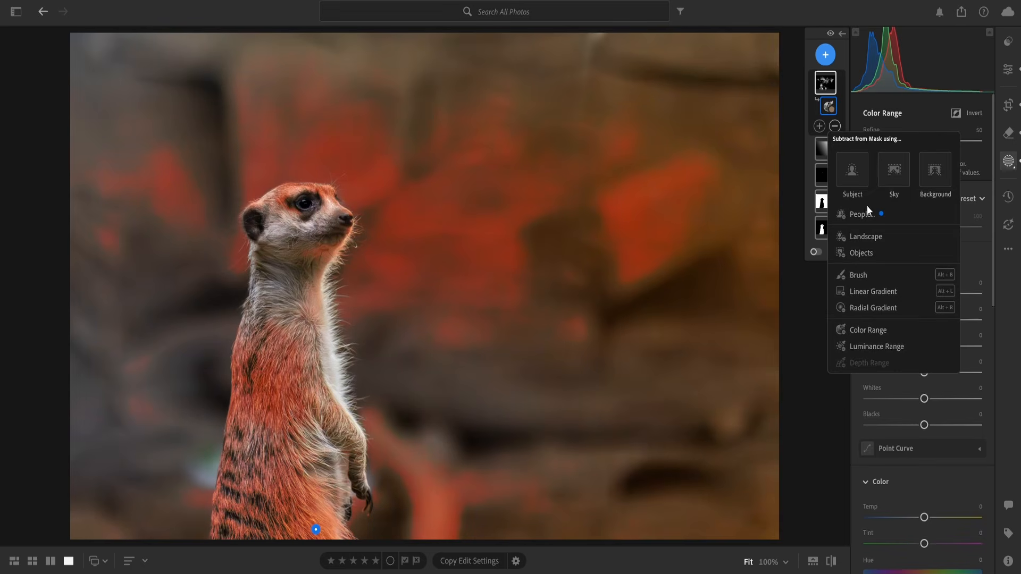
click(837, 125)
click(835, 127)
click(861, 276)
scroll(655, 235, up, 10)
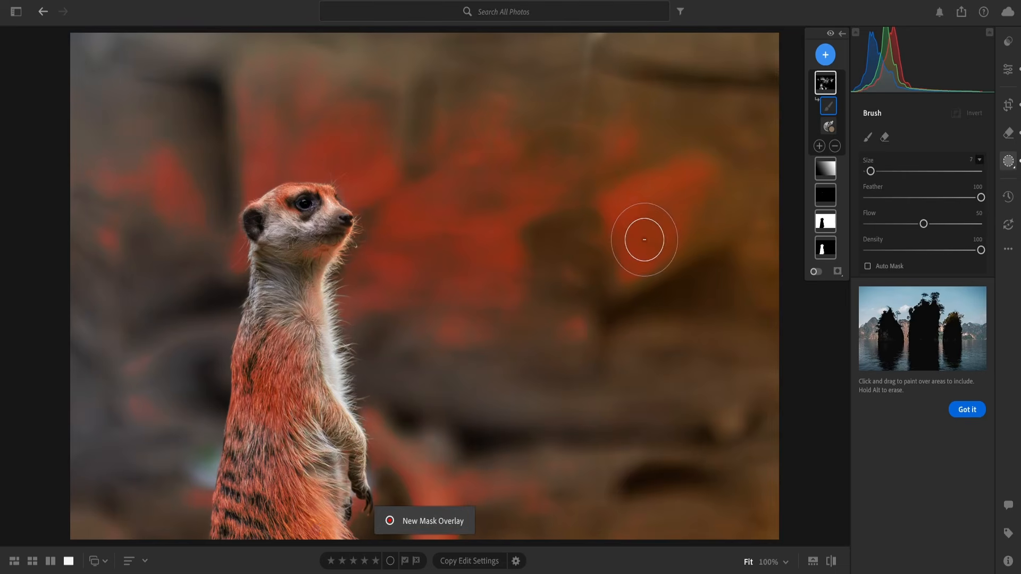
mouse_move(638, 196)
mouse_down()
mouse_move(659, 356)
mouse_move(611, 343)
mouse_move(488, 221)
mouse_move(502, 319)
mouse_move(494, 305)
mouse_move(589, 272)
mouse_move(664, 267)
mouse_move(687, 149)
mouse_up()
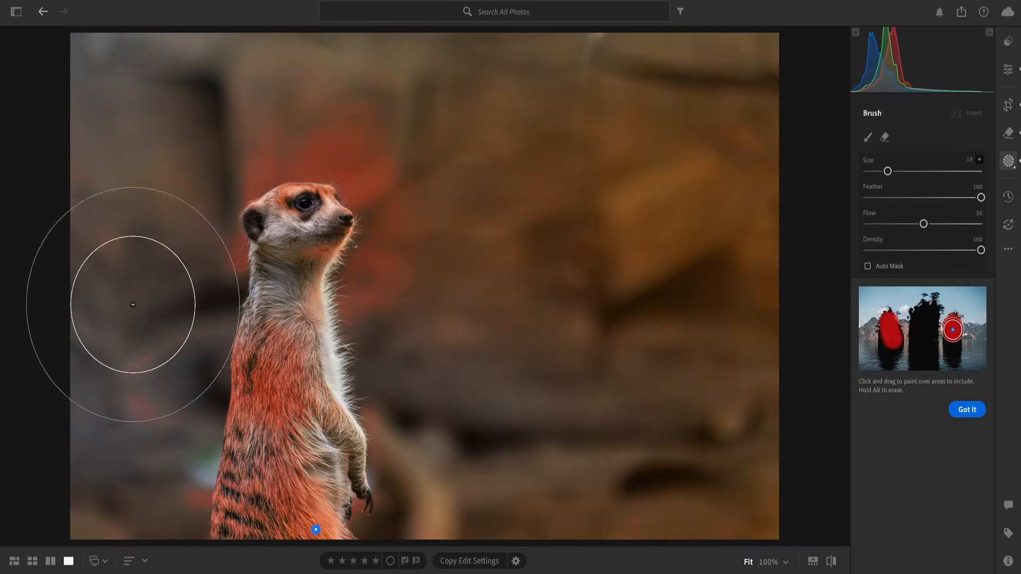
click(154, 479)
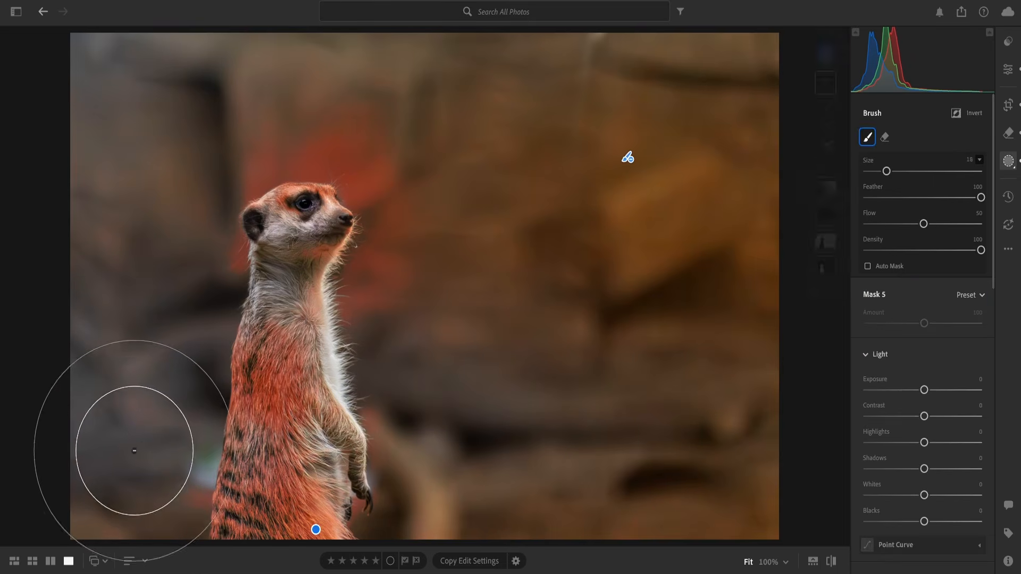
scroll(143, 445, down, 10)
mouse_move(184, 501)
mouse_down()
mouse_move(182, 525)
mouse_move(192, 475)
mouse_move(184, 503)
mouse_up()
Brush the remaining background out of the fur color mask close around the meerkat's head, chest and paws, with a small brush for the edges
scroll(224, 143, down, 4)
drag(258, 146, 265, 145)
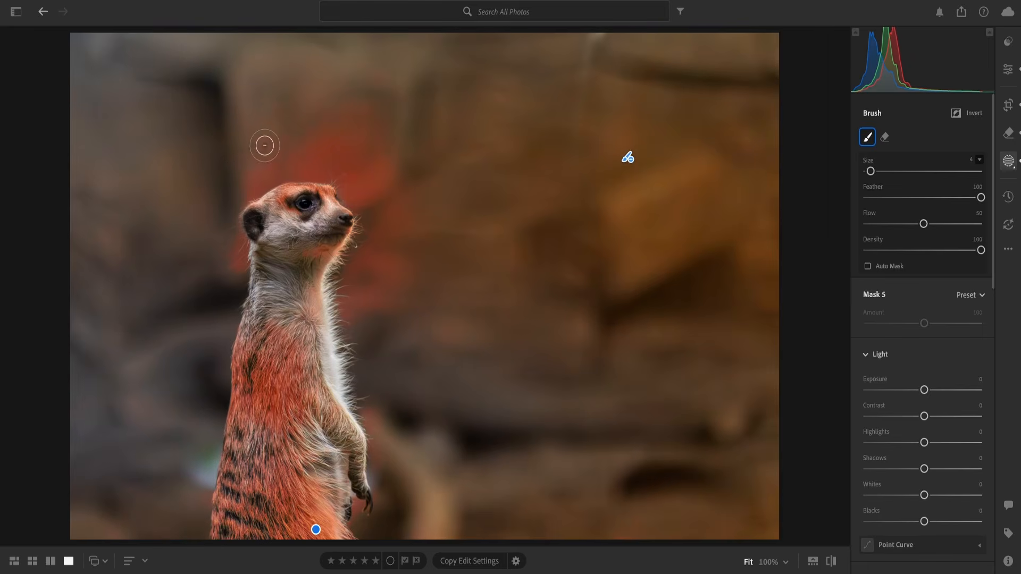
drag(253, 83, 246, 80)
scroll(319, 113, up, 5)
mouse_move(320, 114)
mouse_down()
mouse_move(408, 117)
mouse_move(353, 109)
mouse_move(277, 123)
mouse_move(330, 125)
mouse_move(379, 160)
mouse_move(366, 176)
mouse_move(382, 176)
mouse_move(396, 238)
mouse_move(388, 294)
mouse_move(360, 321)
mouse_move(377, 294)
mouse_move(365, 332)
mouse_move(372, 306)
mouse_move(379, 411)
mouse_move(391, 429)
mouse_move(395, 399)
mouse_move(388, 417)
mouse_move(379, 413)
mouse_move(374, 455)
mouse_move(389, 468)
mouse_move(373, 431)
mouse_move(455, 215)
mouse_move(396, 148)
mouse_move(361, 200)
mouse_move(327, 145)
mouse_move(249, 174)
mouse_move(331, 168)
mouse_move(298, 176)
mouse_move(231, 161)
mouse_move(252, 184)
mouse_move(258, 174)
mouse_move(233, 188)
mouse_move(214, 229)
mouse_move(215, 246)
mouse_move(226, 238)
mouse_move(241, 265)
mouse_move(236, 282)
mouse_move(240, 253)
mouse_move(228, 259)
mouse_move(213, 189)
mouse_up()
scroll(380, 412, down, 3)
mouse_move(356, 266)
mouse_down()
mouse_move(357, 325)
mouse_move(365, 242)
mouse_move(371, 279)
mouse_move(399, 201)
mouse_move(355, 167)
mouse_move(355, 192)
mouse_move(368, 192)
mouse_move(384, 228)
mouse_move(347, 308)
mouse_move(365, 367)
mouse_move(411, 397)
mouse_move(400, 506)
mouse_move(356, 520)
mouse_up()
key(bracketleft)
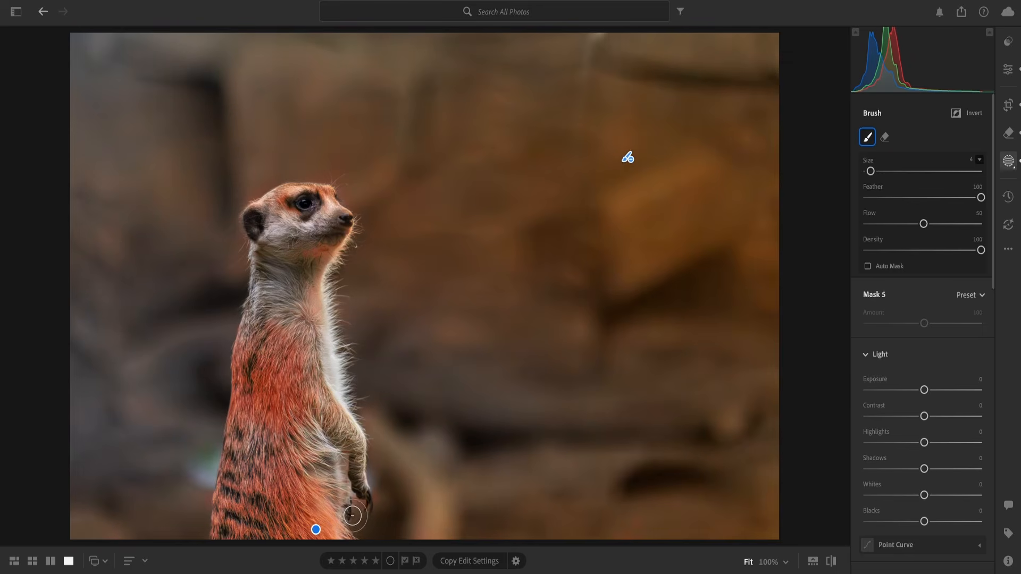
drag(365, 527, 380, 491)
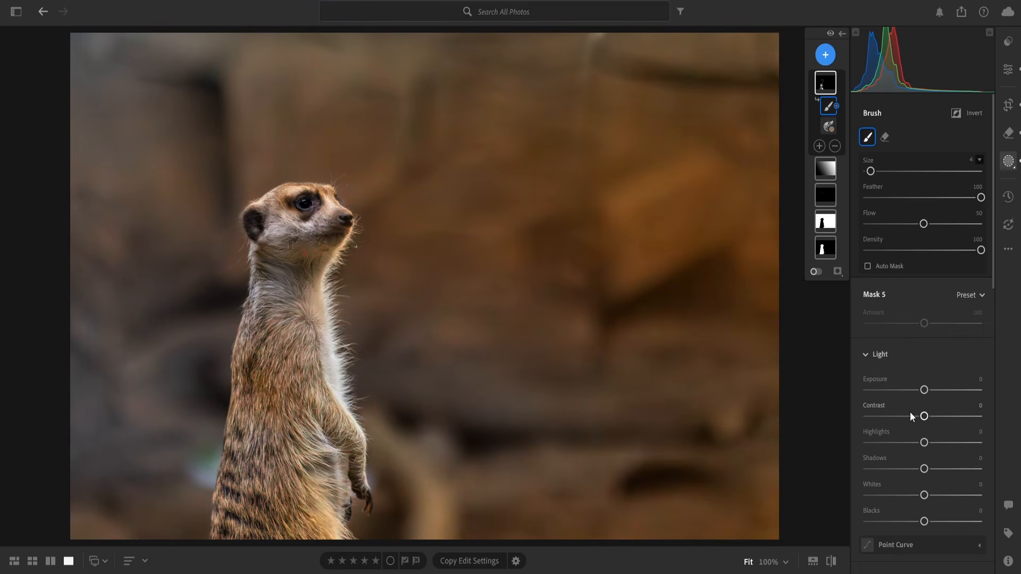
Try the fur mask's Saturation at +55 and -58, and set it to +20
mouse_move(830, 91)
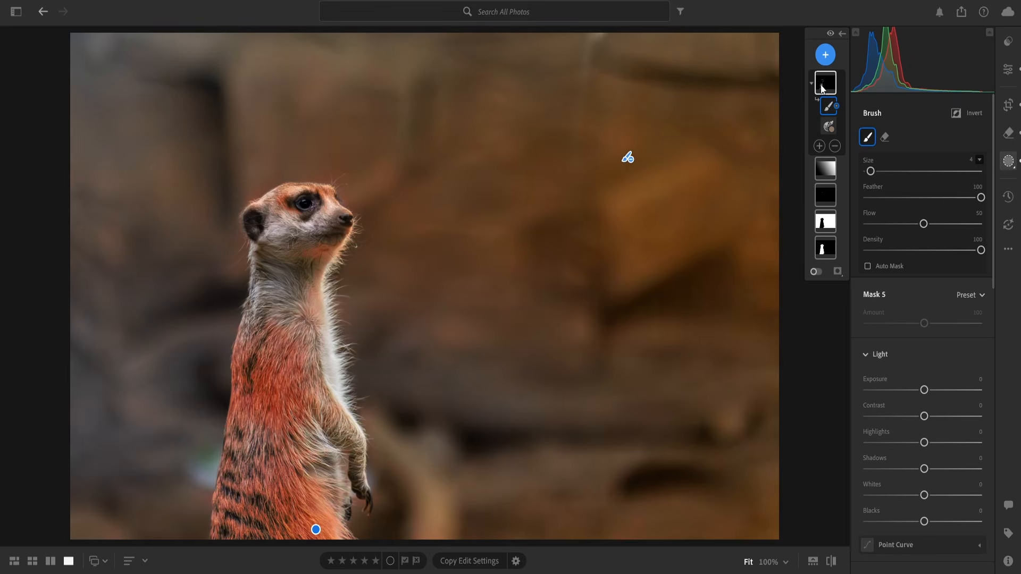
key(shift+o)
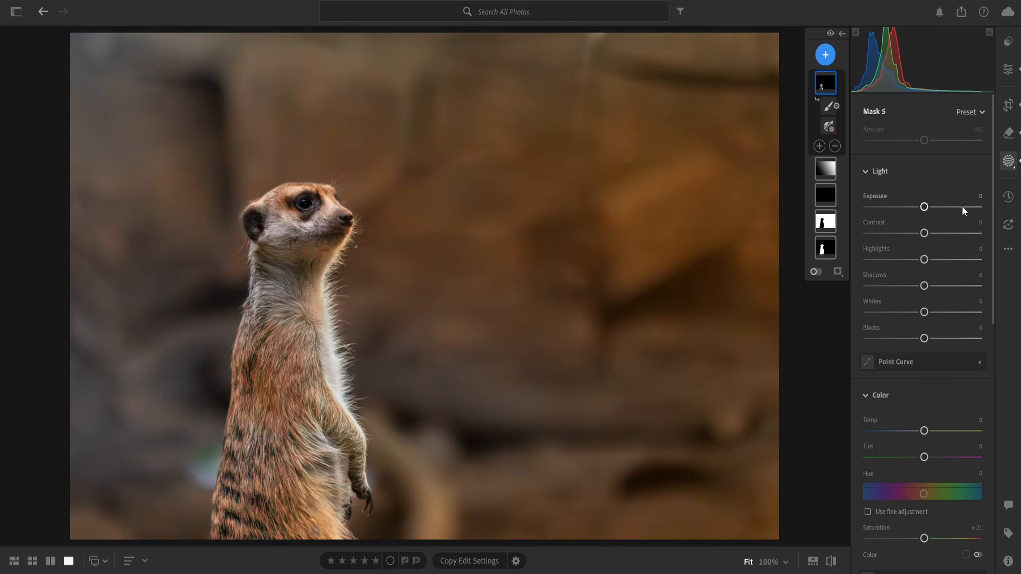
scroll(935, 420, down, 1)
scroll(936, 419, down, 1)
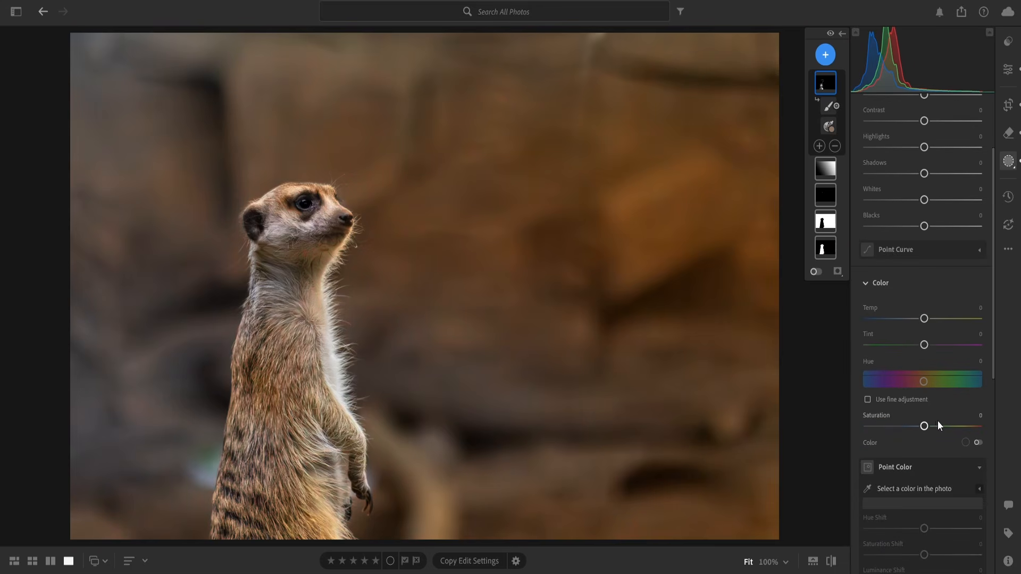
drag(925, 425, 947, 428)
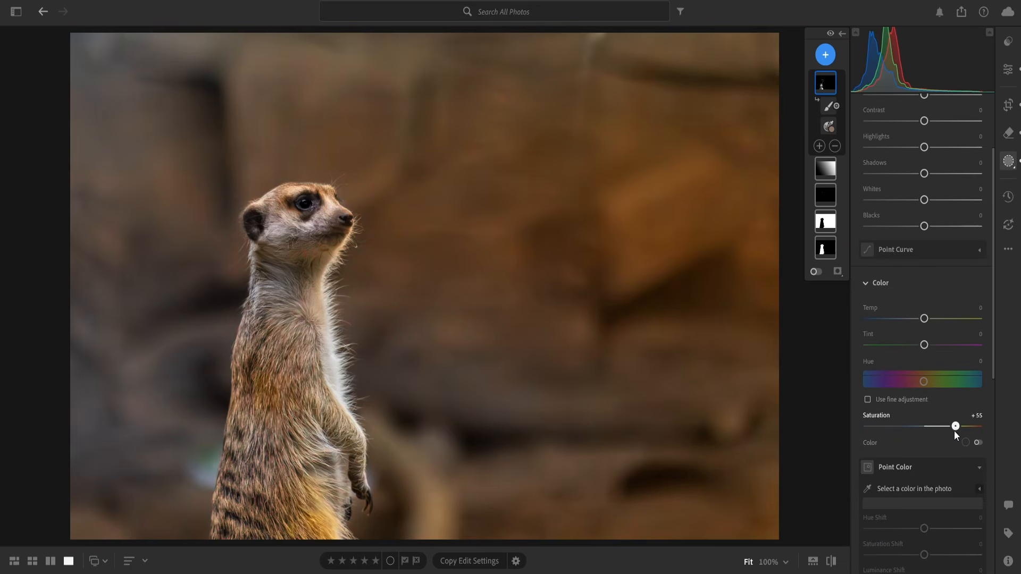
scroll(941, 426, down, 2)
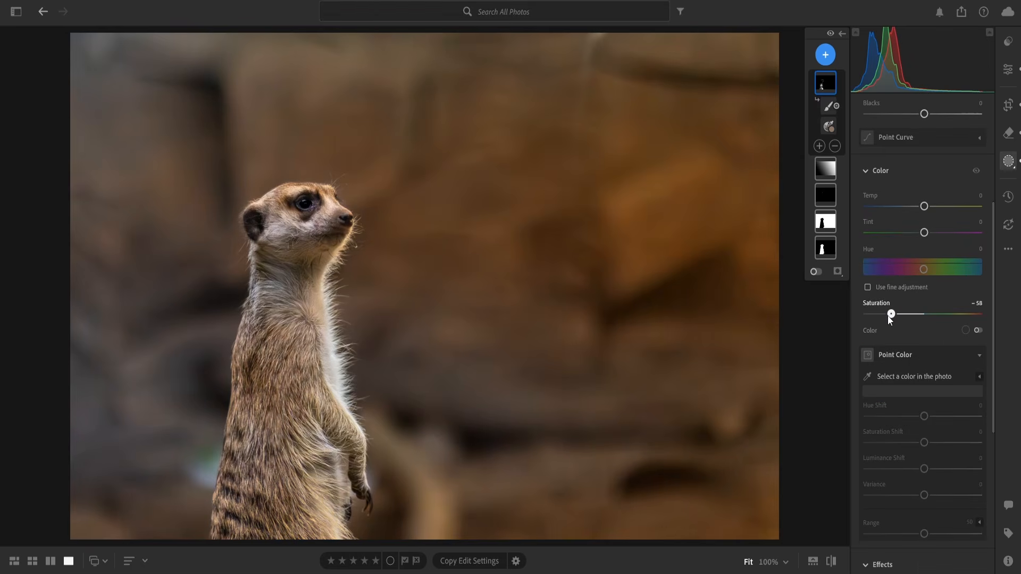
drag(888, 315, 935, 321)
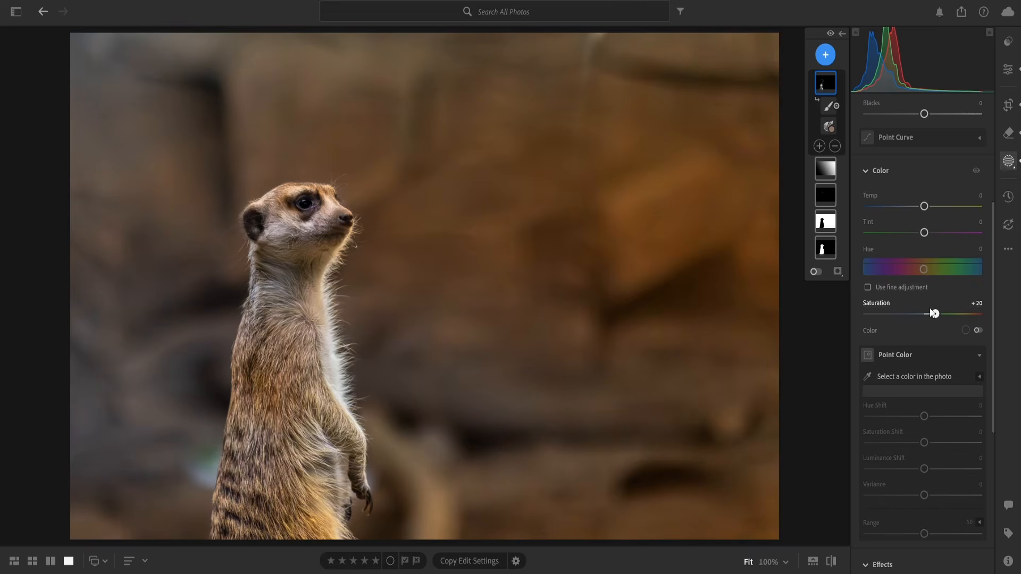
Set the fur mask's Clarity to +64 and its Dehaze to +36
scroll(932, 417, down, 3)
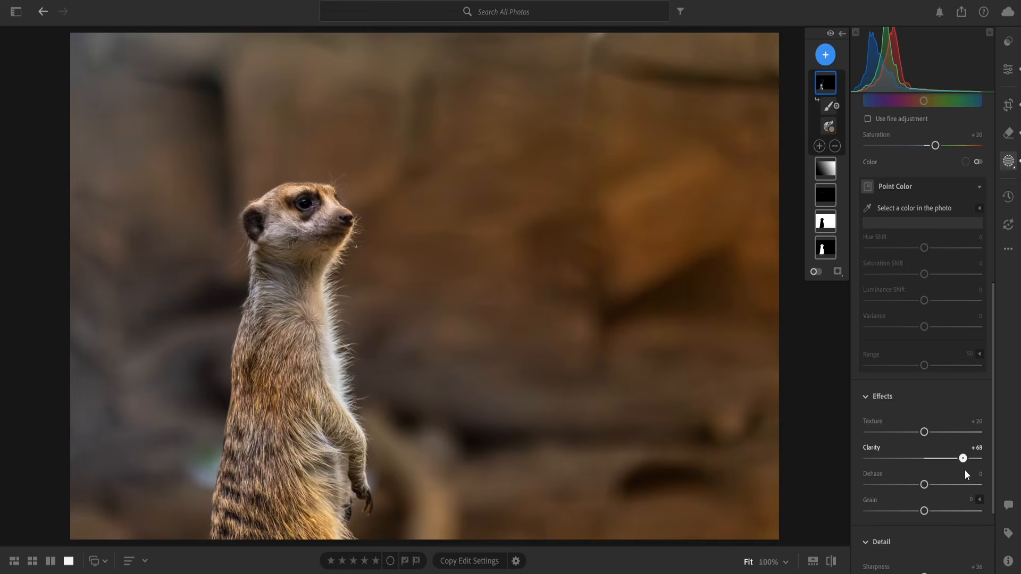
drag(962, 473, 959, 473)
drag(924, 485, 934, 485)
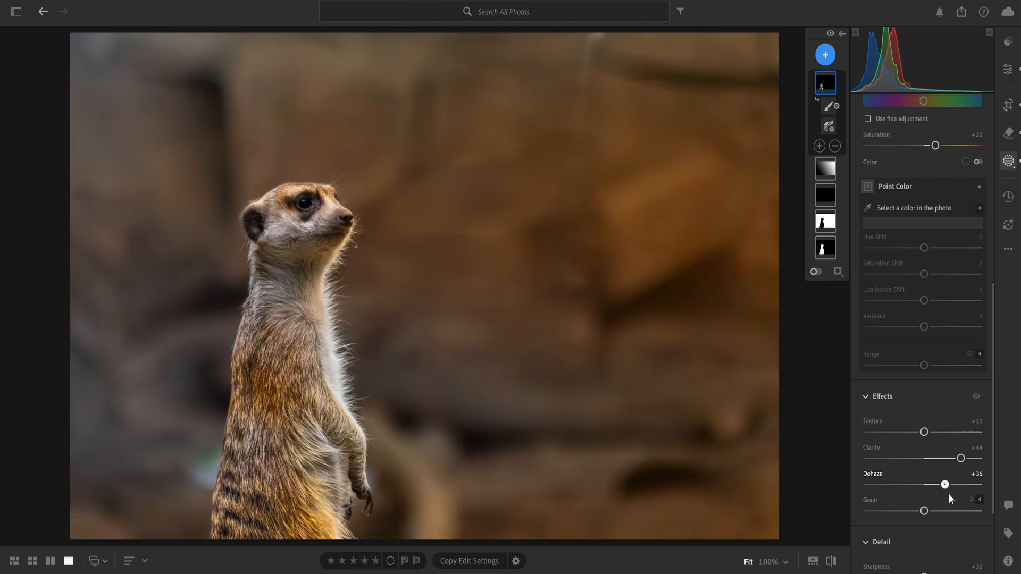
drag(942, 497, 946, 496)
scroll(931, 465, up, 2)
scroll(932, 470, up, 1)
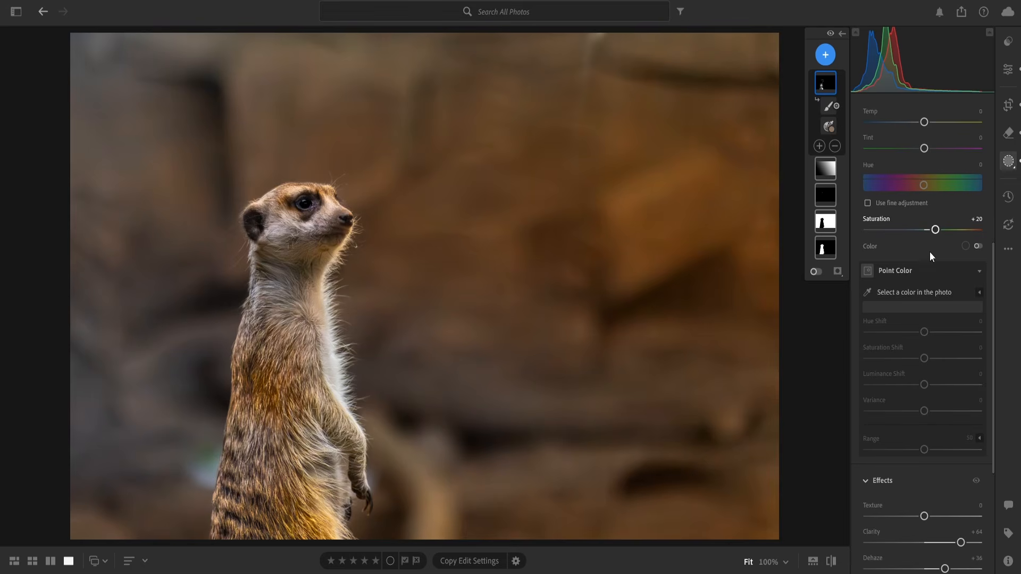
scroll(941, 417, down, 6)
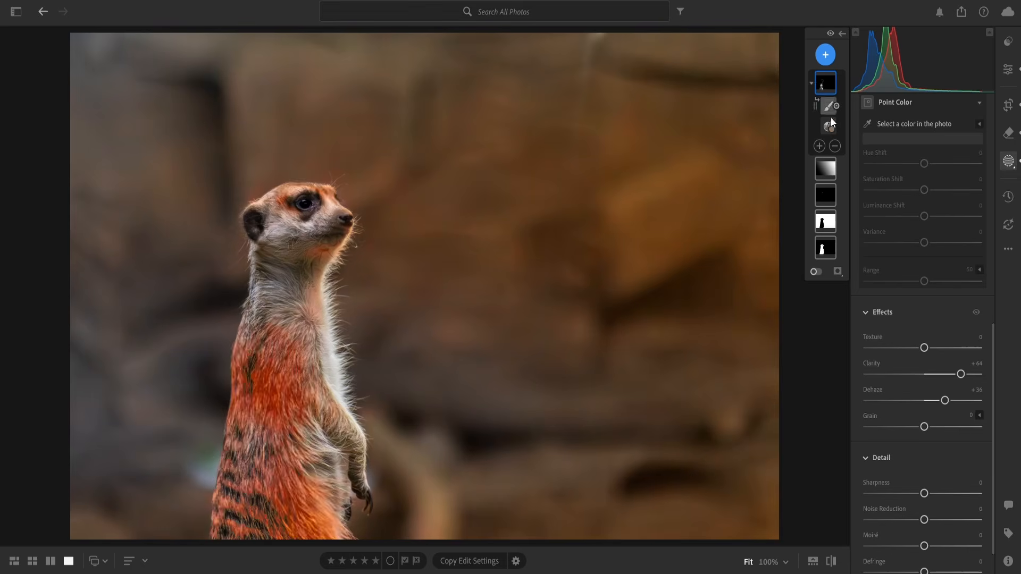
Create another Color Range mask sampled from the dark fur of the meerkat's ear
click(825, 54)
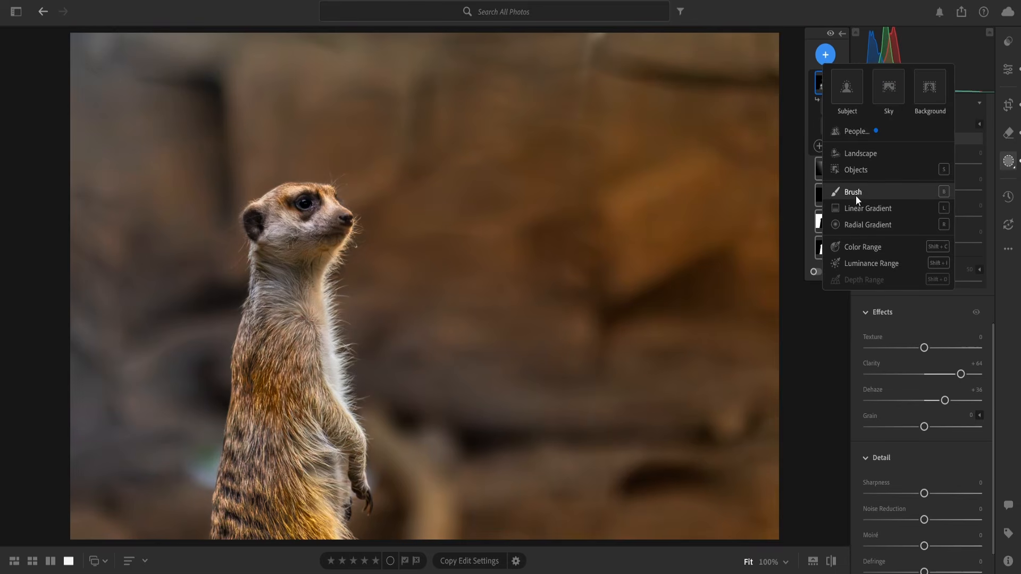
click(864, 246)
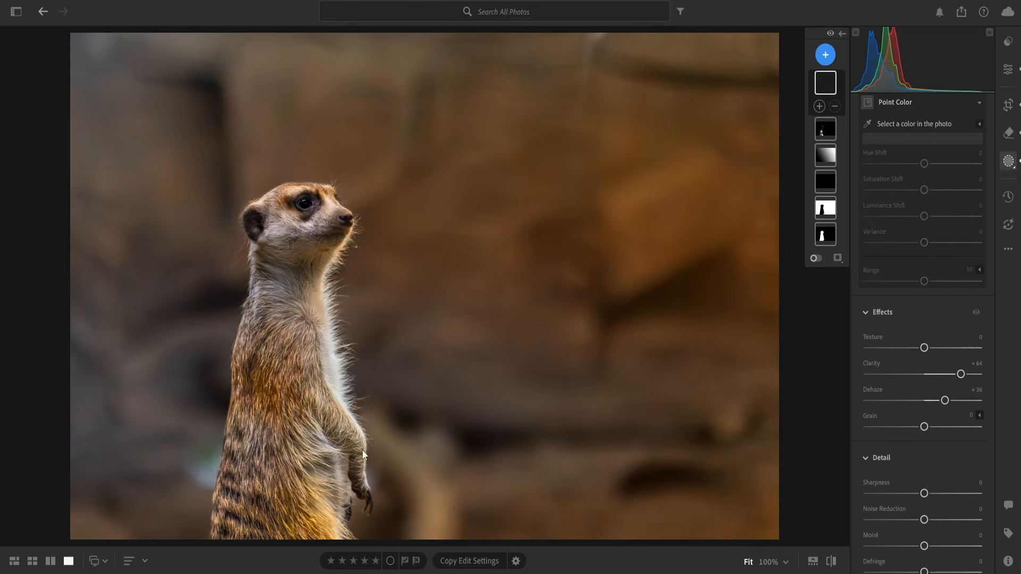
click(666, 291)
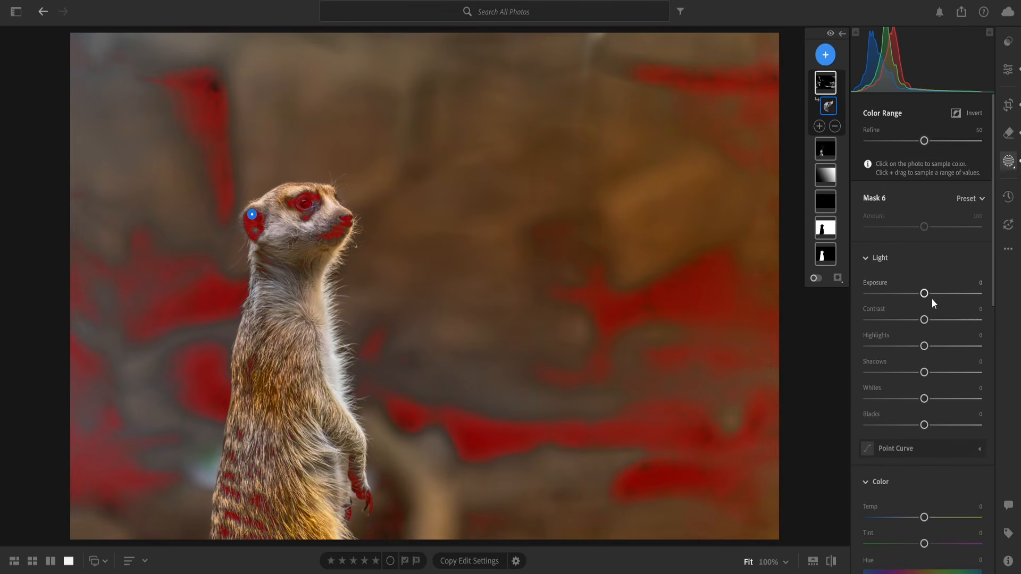
Subtract the background on both sides of the meerkat from the dark color mask with a size 9 brush
click(835, 126)
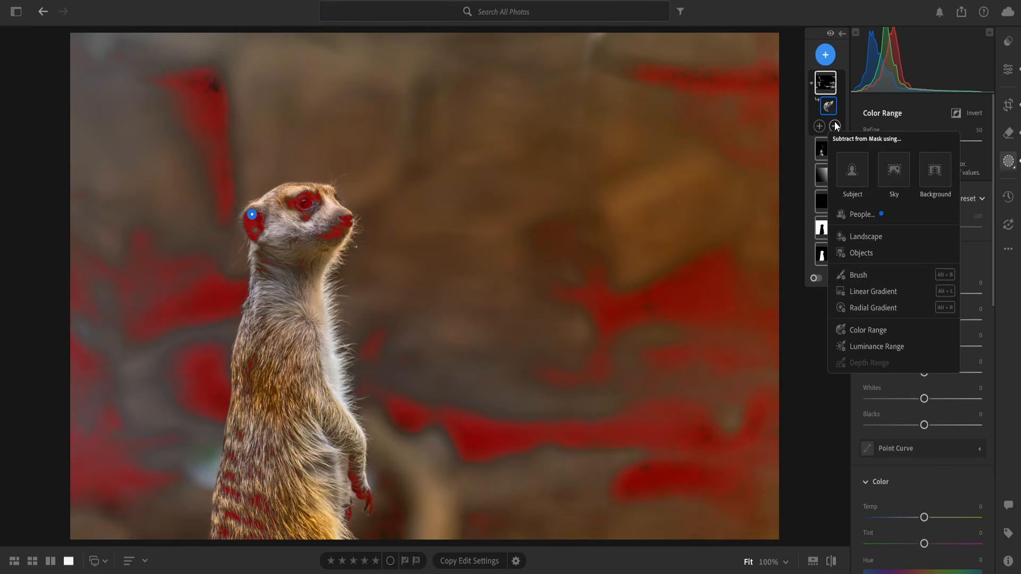
click(862, 275)
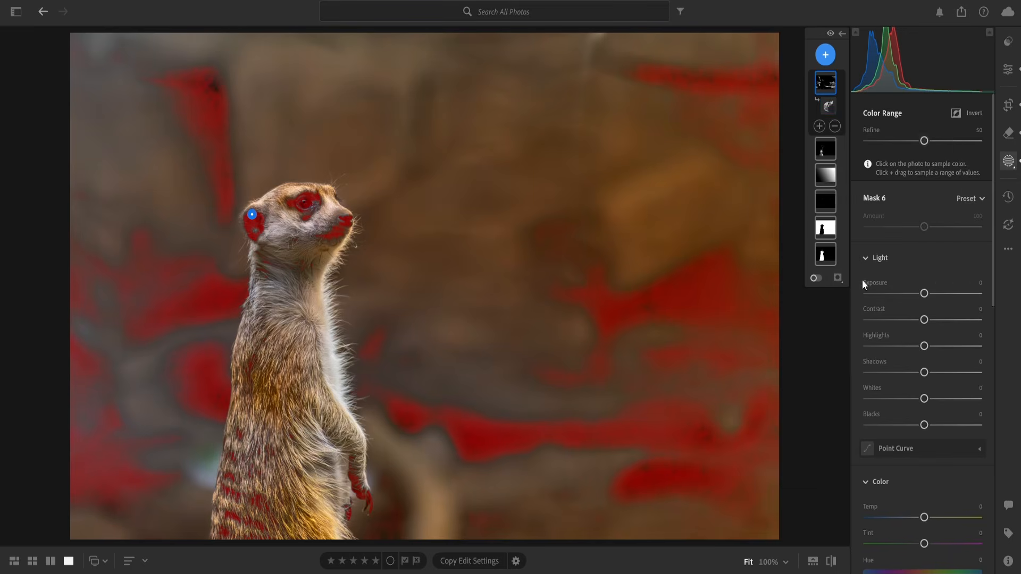
scroll(666, 85, up, 5)
mouse_move(658, 136)
mouse_down()
mouse_move(693, 173)
mouse_move(615, 193)
mouse_move(625, 88)
mouse_move(680, 197)
mouse_move(710, 90)
mouse_move(720, 90)
mouse_move(701, 38)
mouse_move(673, 56)
mouse_move(775, 31)
mouse_move(633, 445)
mouse_move(616, 387)
mouse_move(583, 375)
mouse_move(602, 289)
mouse_move(555, 323)
mouse_move(560, 178)
mouse_move(618, 187)
mouse_move(644, 210)
mouse_move(642, 474)
mouse_move(671, 521)
mouse_move(711, 518)
mouse_move(721, 534)
mouse_move(798, 316)
mouse_move(773, 381)
mouse_move(701, 409)
mouse_move(681, 466)
mouse_move(682, 439)
mouse_move(630, 490)
mouse_move(636, 408)
mouse_move(624, 482)
mouse_move(591, 409)
mouse_move(576, 422)
mouse_move(613, 381)
mouse_move(584, 421)
mouse_move(522, 449)
mouse_move(520, 418)
mouse_move(495, 472)
mouse_move(489, 401)
mouse_move(467, 421)
mouse_move(476, 380)
mouse_move(460, 393)
mouse_move(433, 391)
mouse_move(433, 366)
mouse_move(424, 380)
mouse_move(409, 374)
mouse_move(409, 422)
mouse_move(381, 370)
mouse_move(382, 312)
mouse_up()
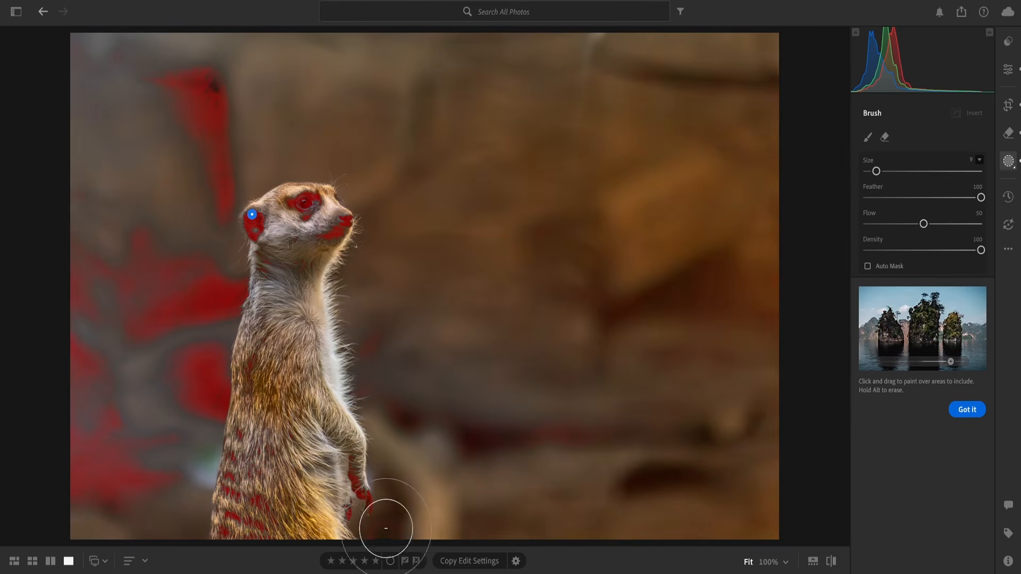
mouse_move(422, 450)
mouse_down()
mouse_move(585, 414)
mouse_move(554, 446)
mouse_up()
mouse_move(189, 214)
mouse_down()
mouse_move(220, 40)
mouse_move(211, 34)
mouse_move(121, 133)
mouse_move(163, 137)
mouse_move(175, 159)
mouse_move(216, 81)
mouse_move(196, 171)
mouse_move(208, 149)
mouse_move(219, 165)
mouse_move(204, 212)
mouse_move(237, 155)
mouse_move(125, 293)
mouse_move(124, 319)
mouse_move(93, 375)
mouse_move(92, 166)
mouse_move(76, 403)
mouse_move(90, 476)
mouse_move(92, 259)
mouse_move(84, 506)
mouse_move(133, 391)
mouse_move(165, 373)
mouse_move(169, 416)
mouse_move(113, 505)
mouse_move(73, 491)
mouse_move(70, 510)
mouse_move(93, 493)
mouse_move(196, 259)
mouse_move(177, 316)
mouse_move(160, 284)
mouse_move(157, 366)
mouse_move(134, 364)
mouse_move(173, 360)
mouse_move(227, 273)
mouse_move(224, 280)
mouse_move(219, 272)
mouse_move(198, 433)
mouse_move(216, 309)
mouse_move(229, 306)
mouse_move(230, 284)
mouse_move(193, 429)
mouse_move(208, 376)
mouse_move(243, 351)
mouse_up()
mouse_move(394, 332)
mouse_down()
mouse_move(380, 345)
mouse_move(401, 387)
mouse_move(378, 372)
mouse_move(380, 351)
mouse_up()
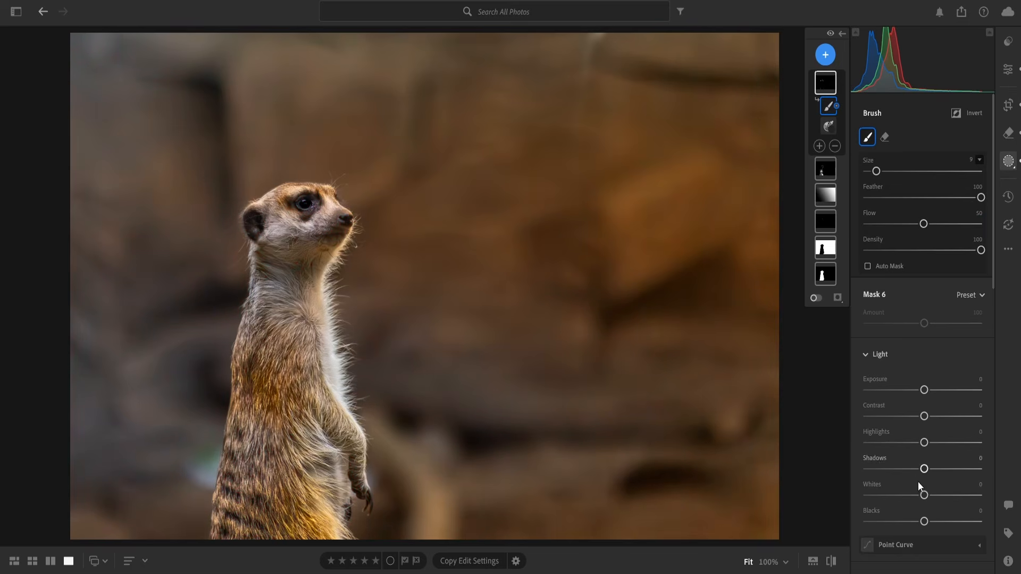
Set the dark fur mask's Blacks to -49
drag(924, 521, 906, 524)
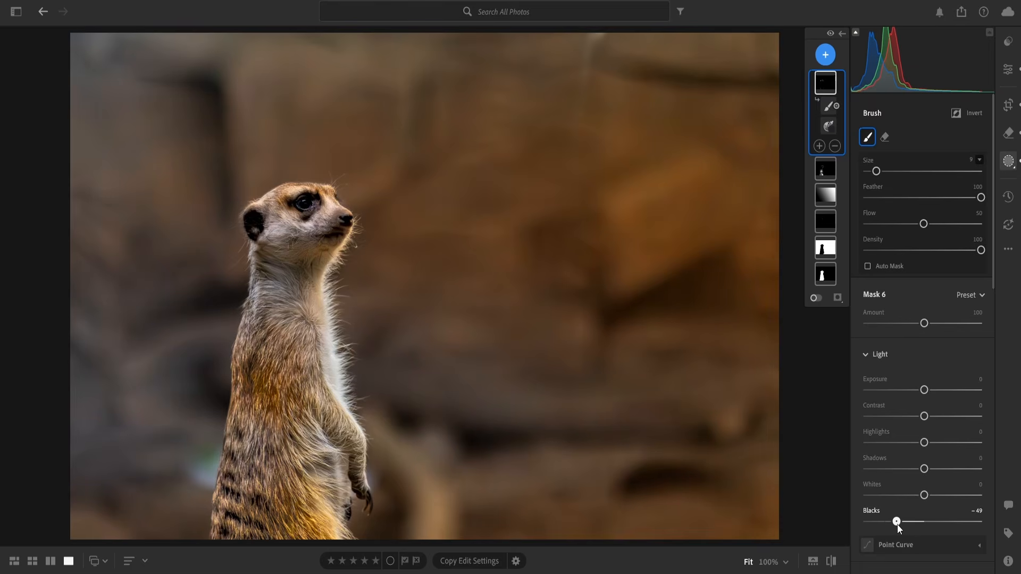
Set the dark fur mask's Exposure to +0.28 and its Blacks to -42
drag(886, 523, 906, 522)
scroll(910, 499, down, 3)
scroll(911, 499, up, 3)
drag(923, 389, 927, 391)
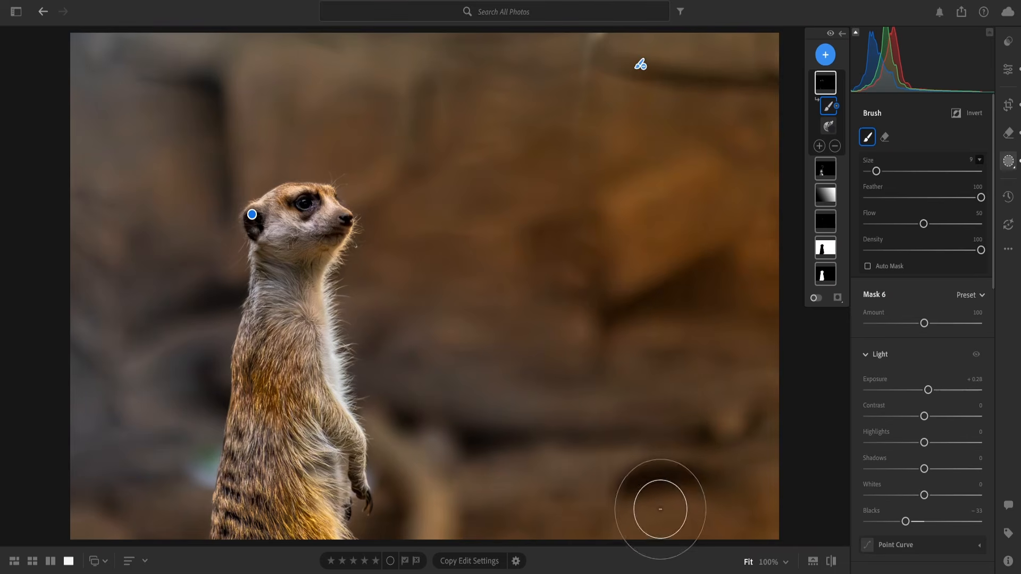
click(768, 562)
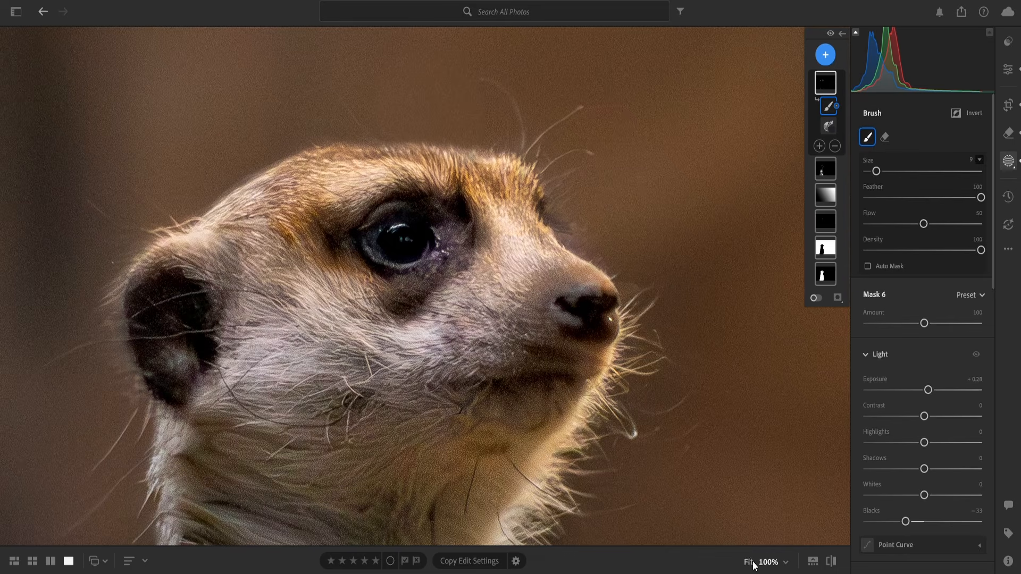
mouse_move(904, 521)
mouse_down()
mouse_move(863, 537)
mouse_move(916, 531)
mouse_move(909, 533)
mouse_up()
Create a Luminance Range mask sampled from the lit orange rock in the background and set its Highlights to -100
click(825, 54)
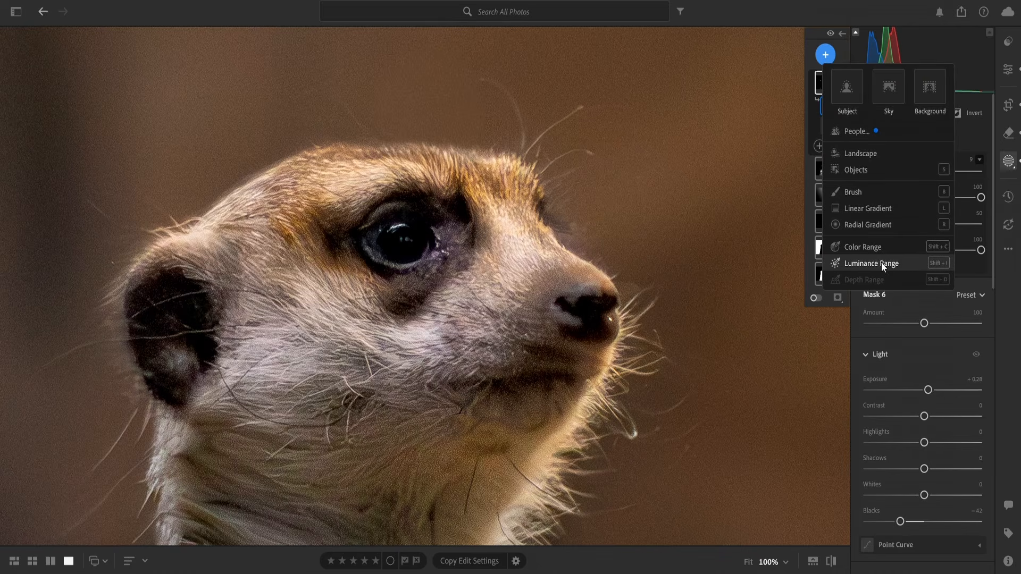
key(b)
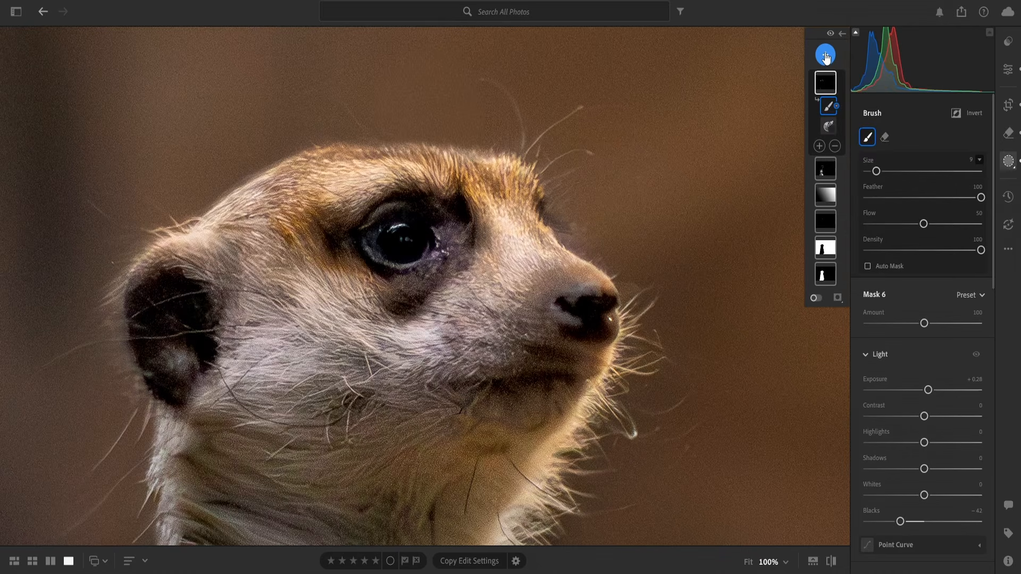
click(747, 562)
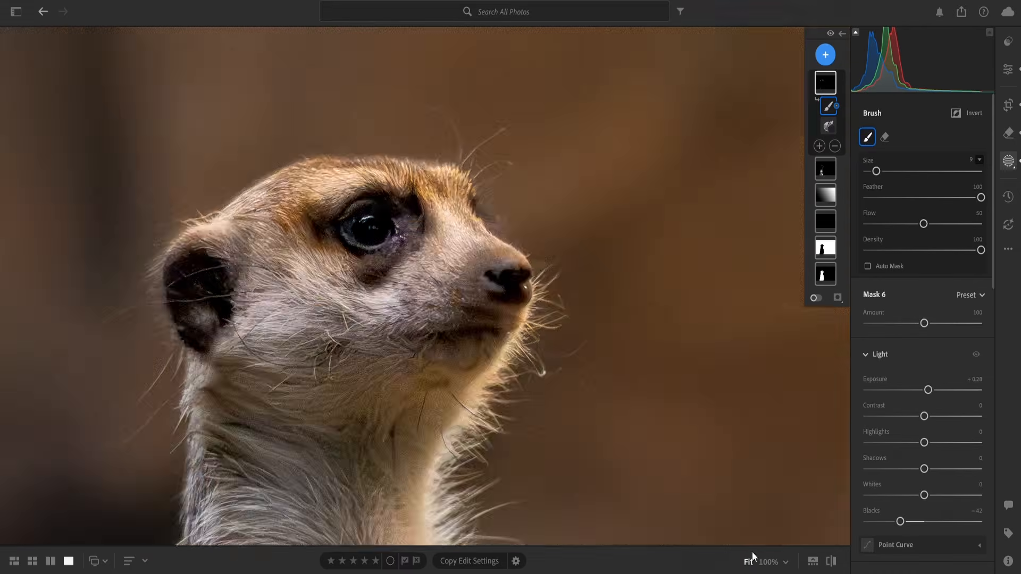
click(825, 54)
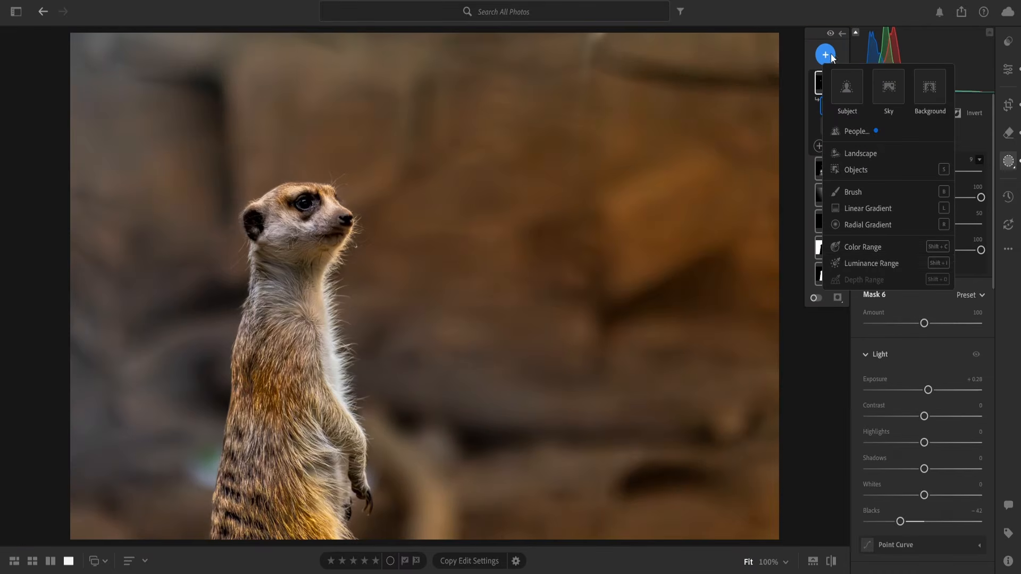
click(879, 264)
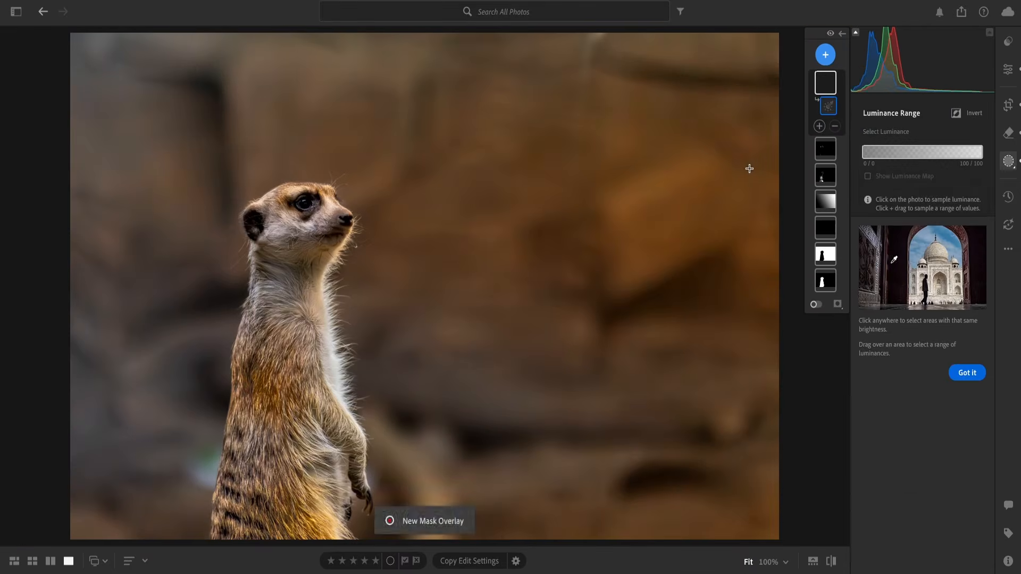
click(717, 173)
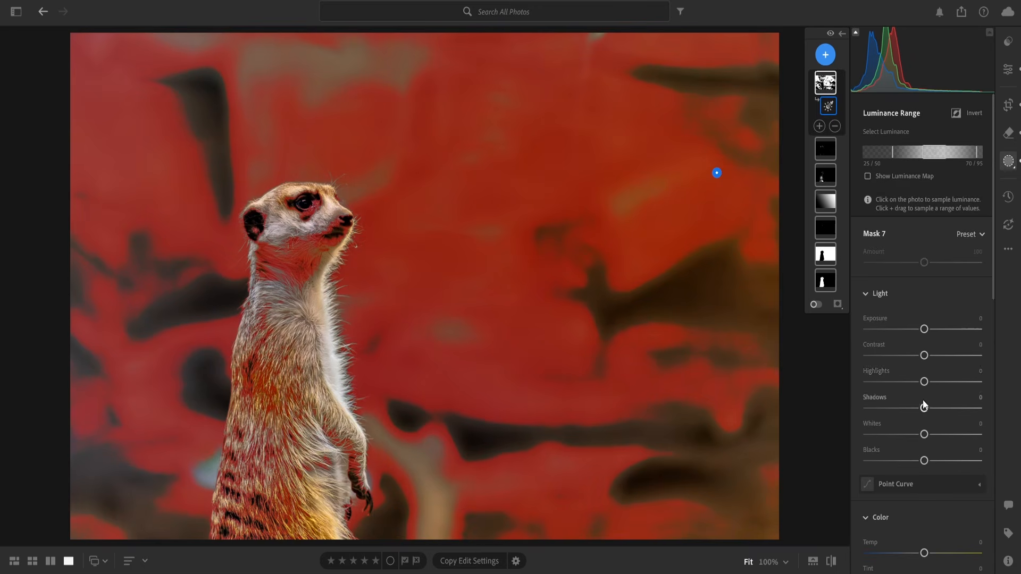
drag(924, 383, 854, 408)
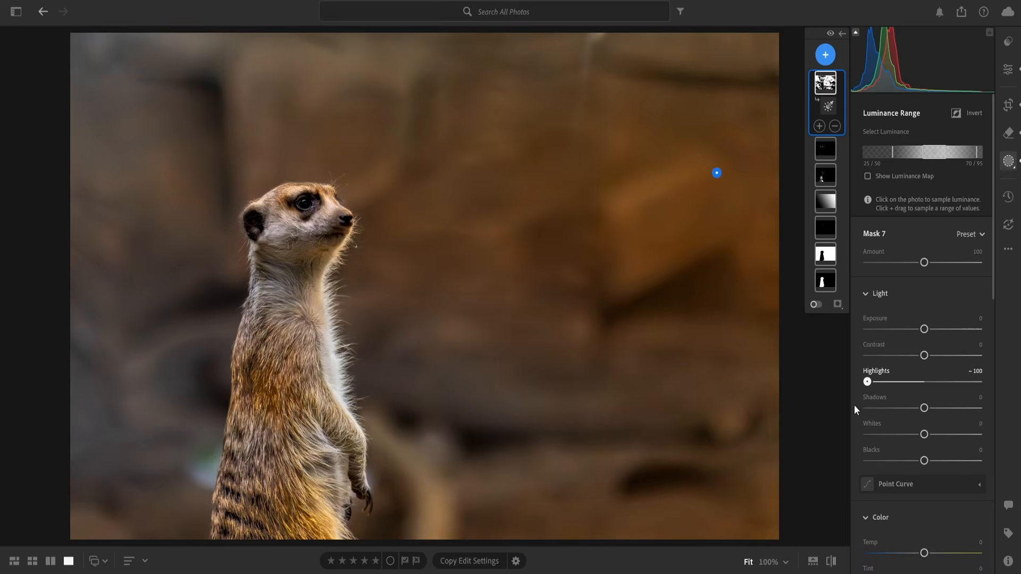
click(825, 55)
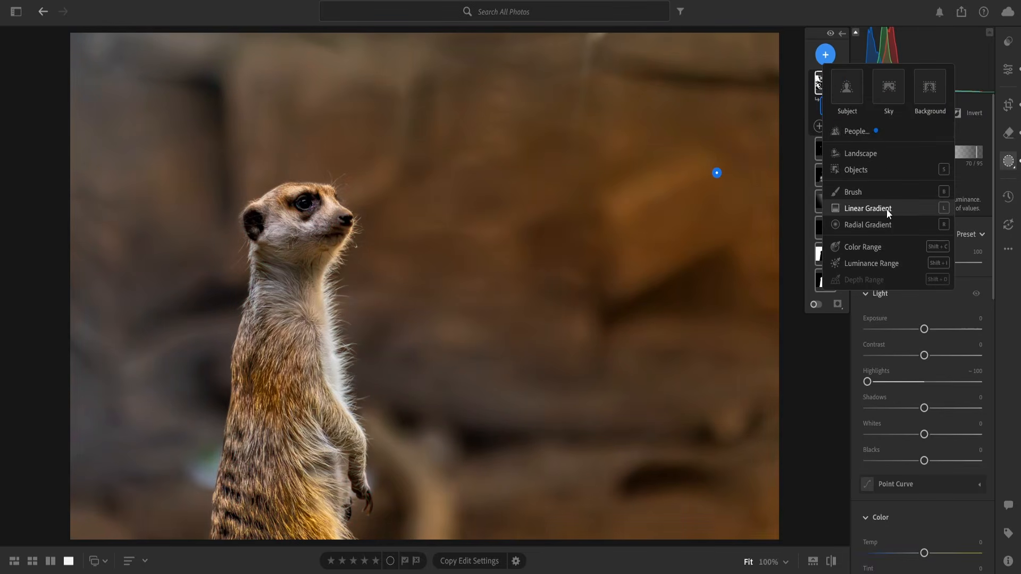
click(863, 92)
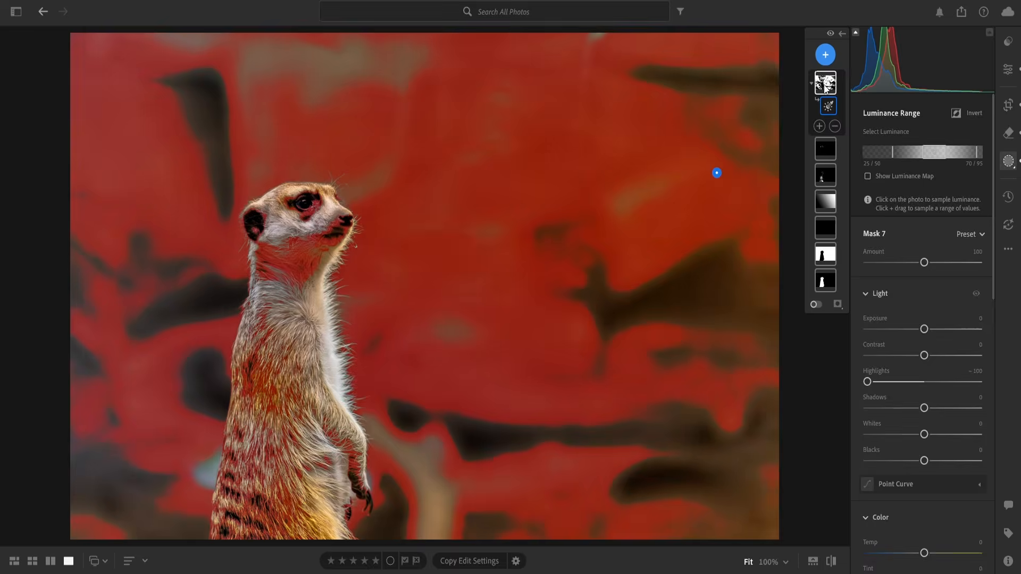
click(825, 55)
click(825, 55)
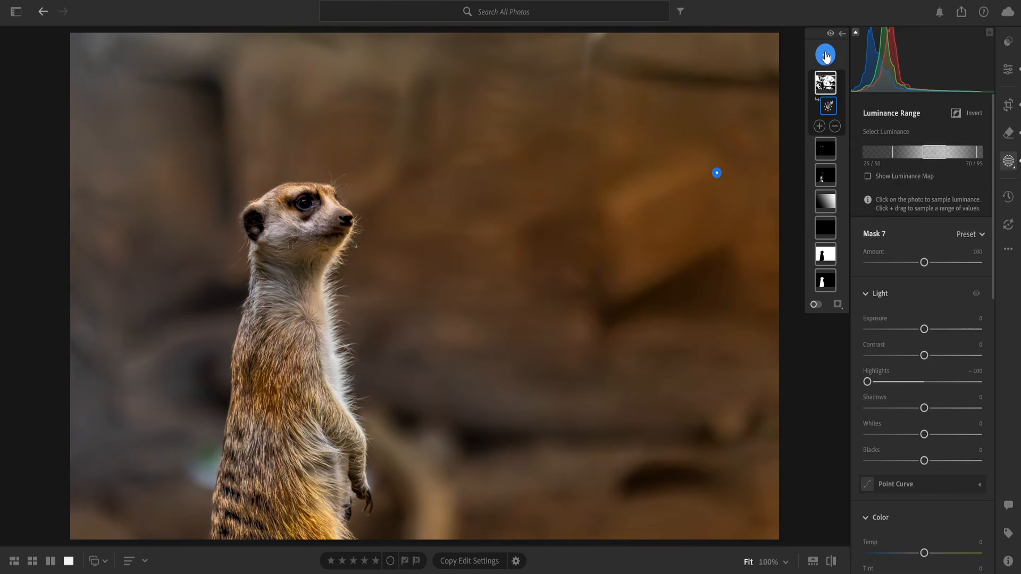
click(827, 54)
click(417, 109)
Return to the photo grid and open the autumn park photo with the wooden footbridge
click(13, 566)
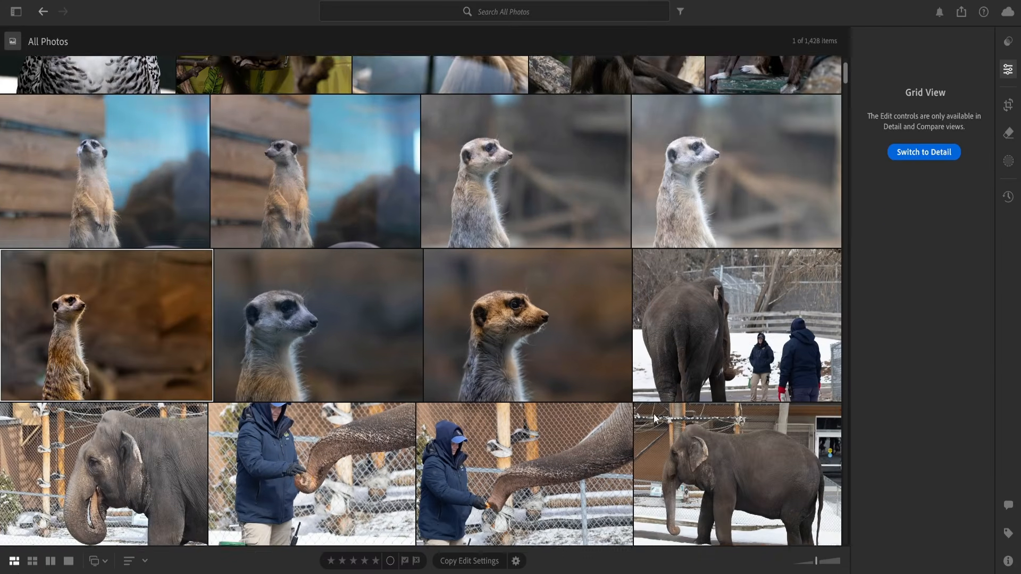
scroll(654, 418, down, 6)
scroll(540, 421, down, 1)
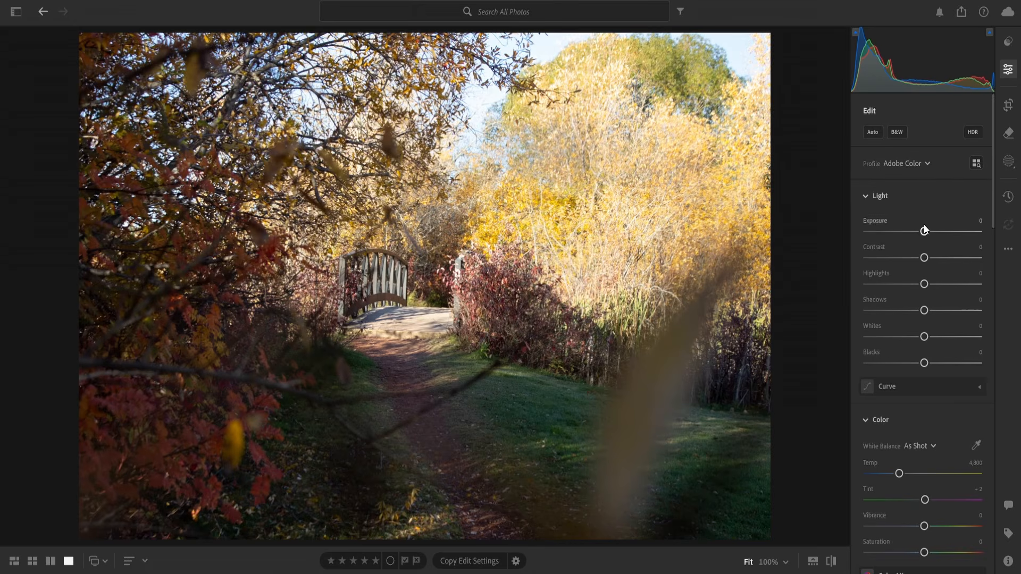
Create a Landscape mask covering only the Natural Ground of the park photo
click(1008, 162)
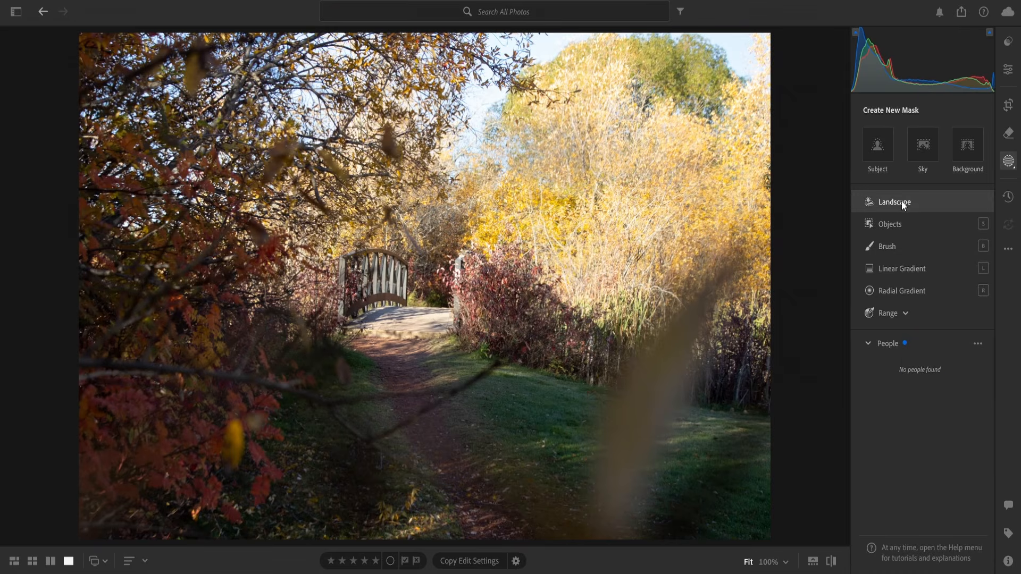
mouse_move(901, 202)
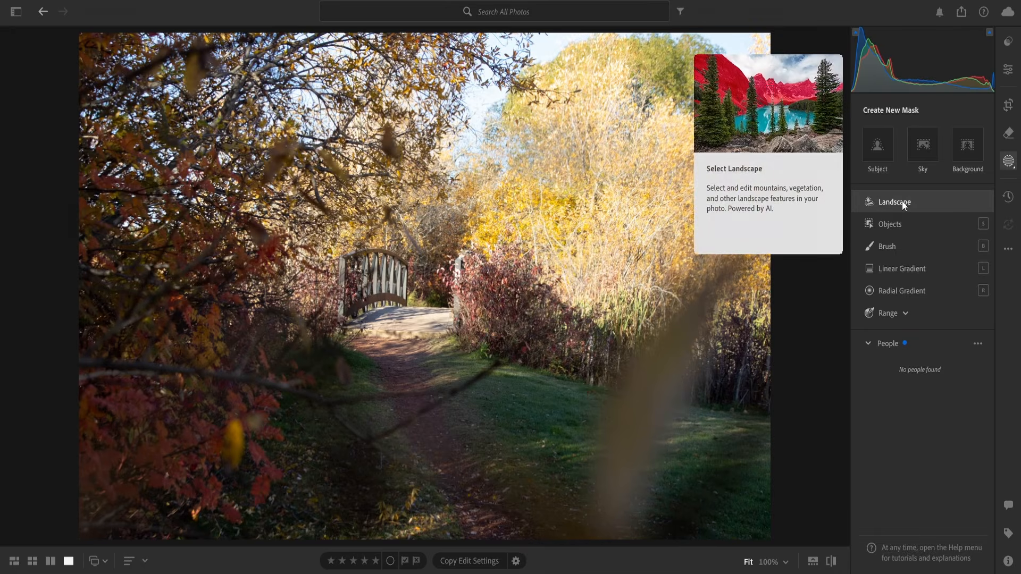
click(902, 201)
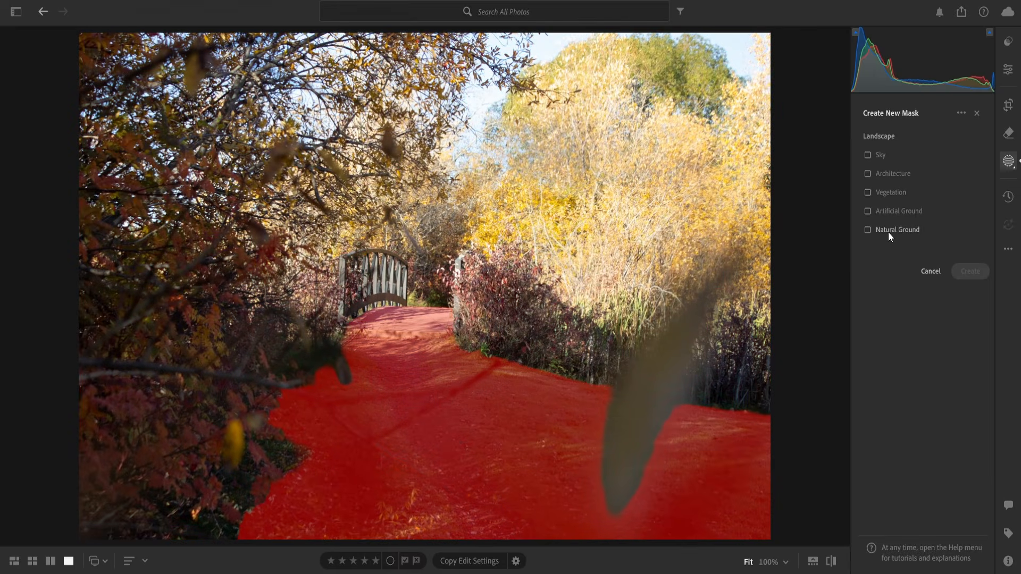
click(868, 231)
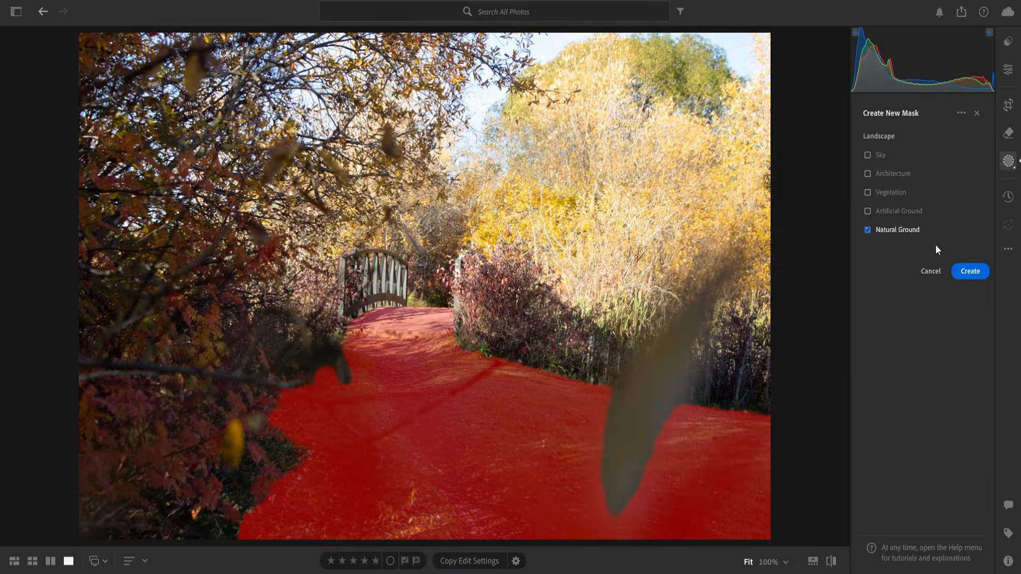
click(971, 276)
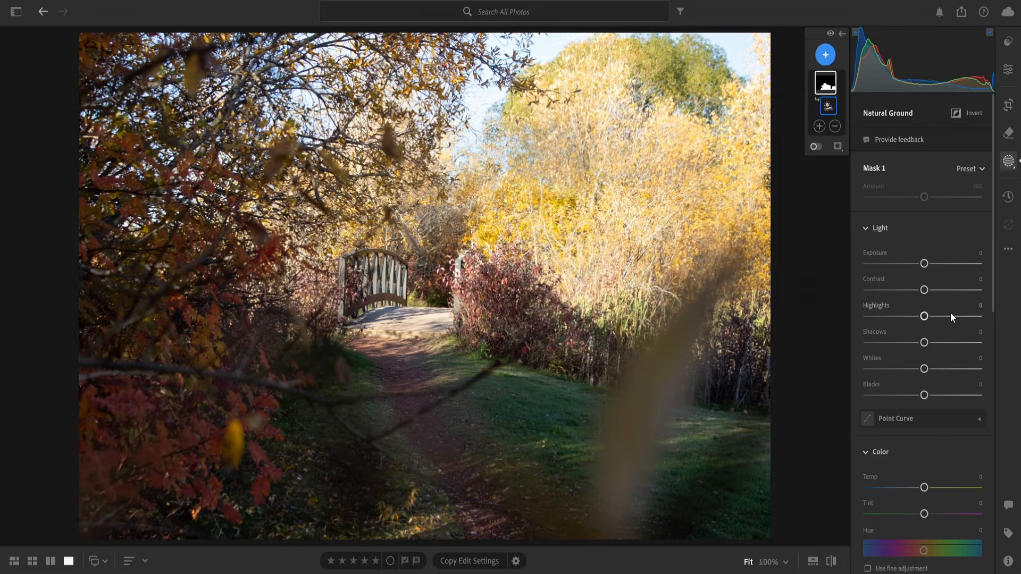
Try a negative Tint on the natural ground mask and reset it to 0
scroll(943, 457, down, 2)
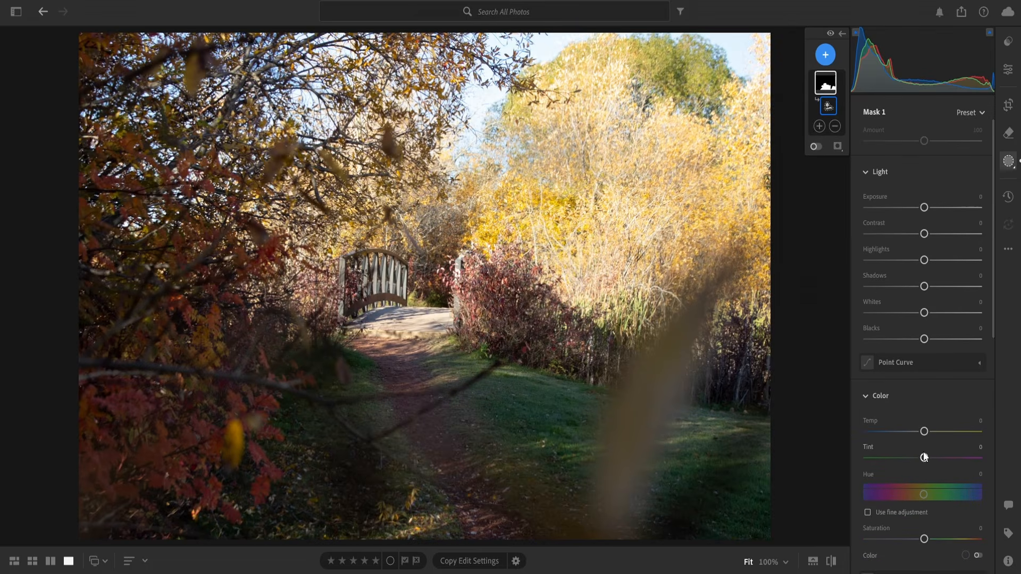
drag(924, 456, 922, 457)
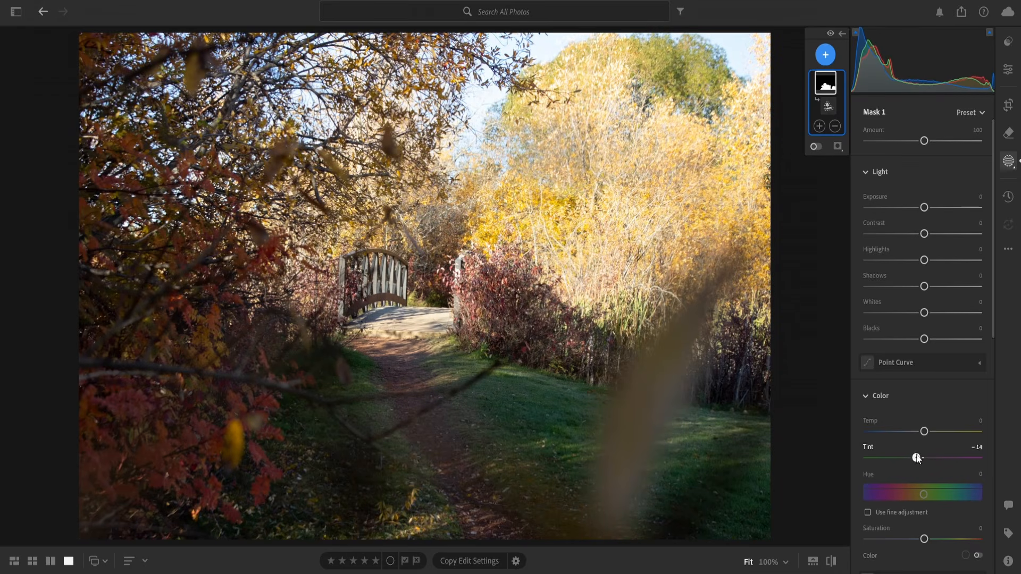
mouse_move(823, 79)
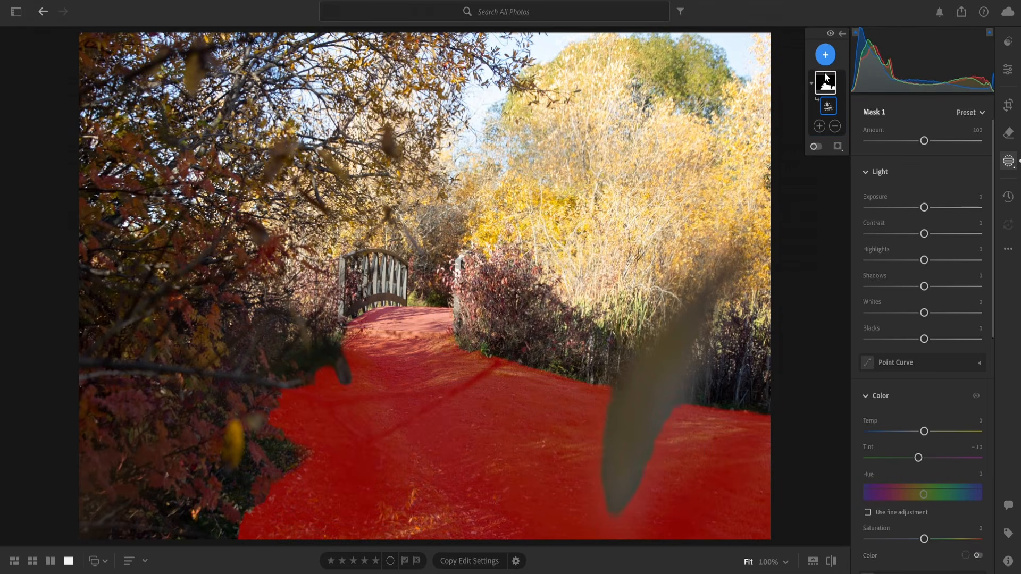
drag(921, 460, 924, 460)
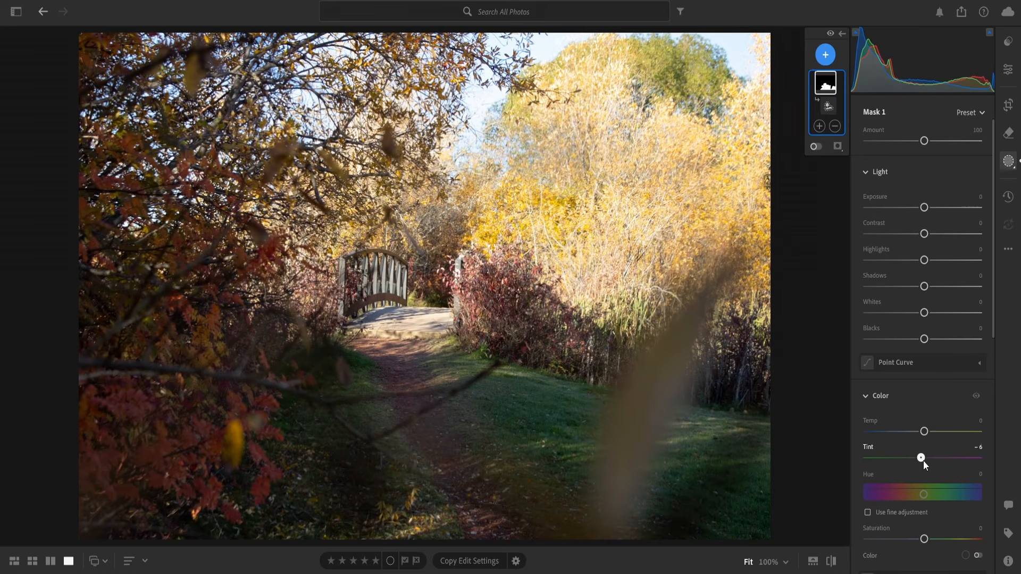
double_click(925, 460)
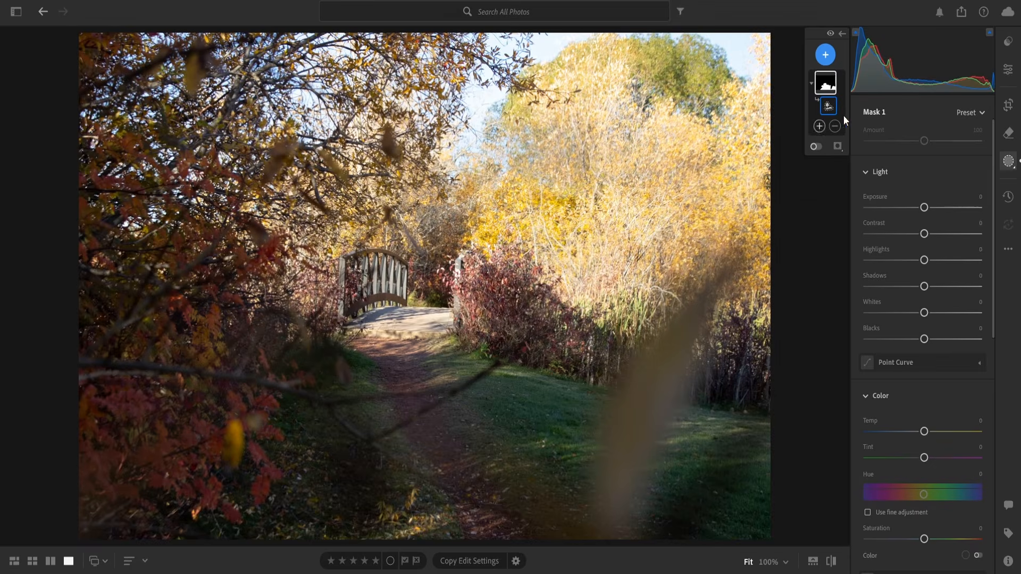
mouse_move(829, 88)
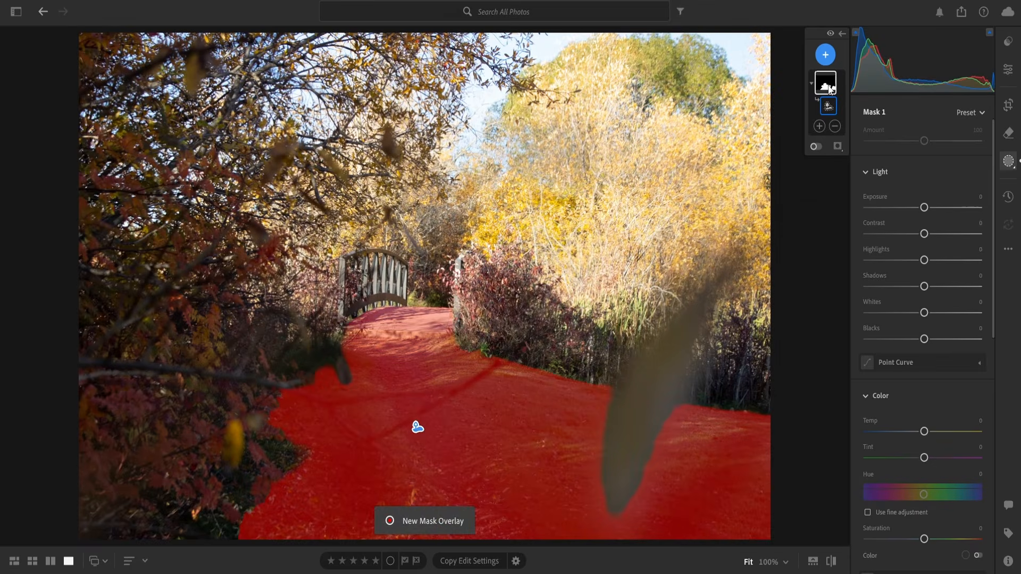
click(829, 88)
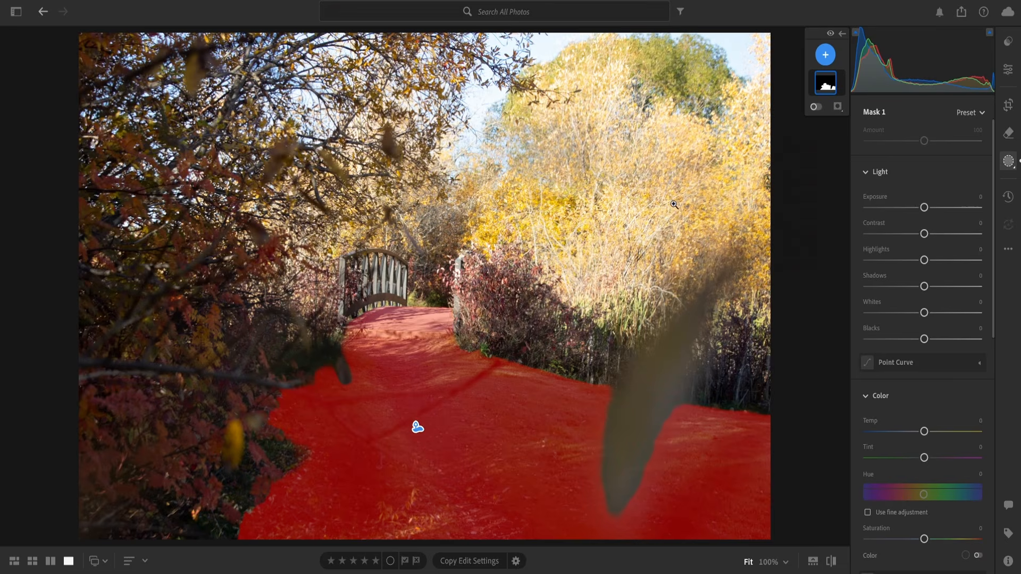
Create an Objects mask of the wooden footbridge by painting over it with a size 9 brush
click(824, 55)
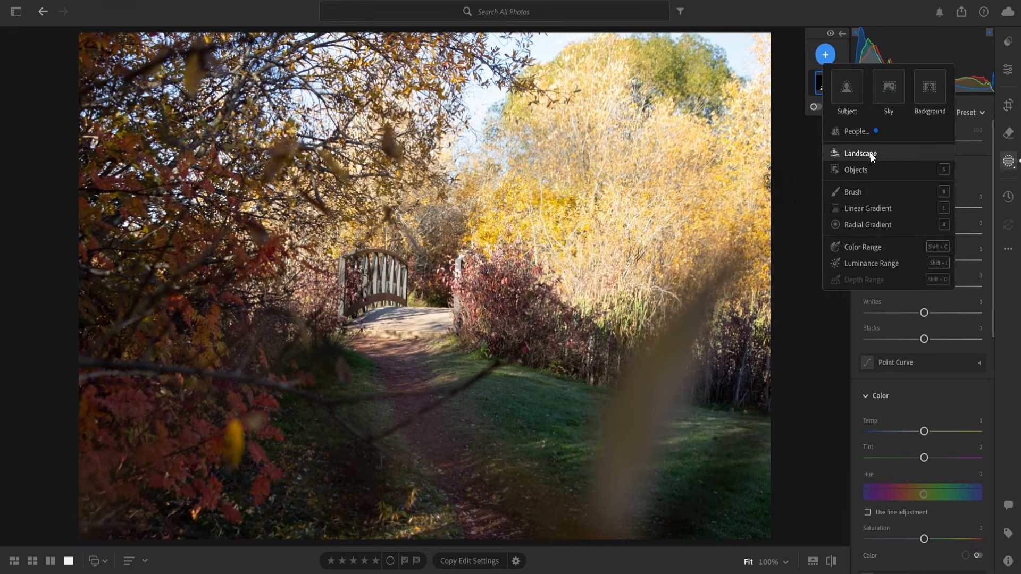
mouse_move(872, 154)
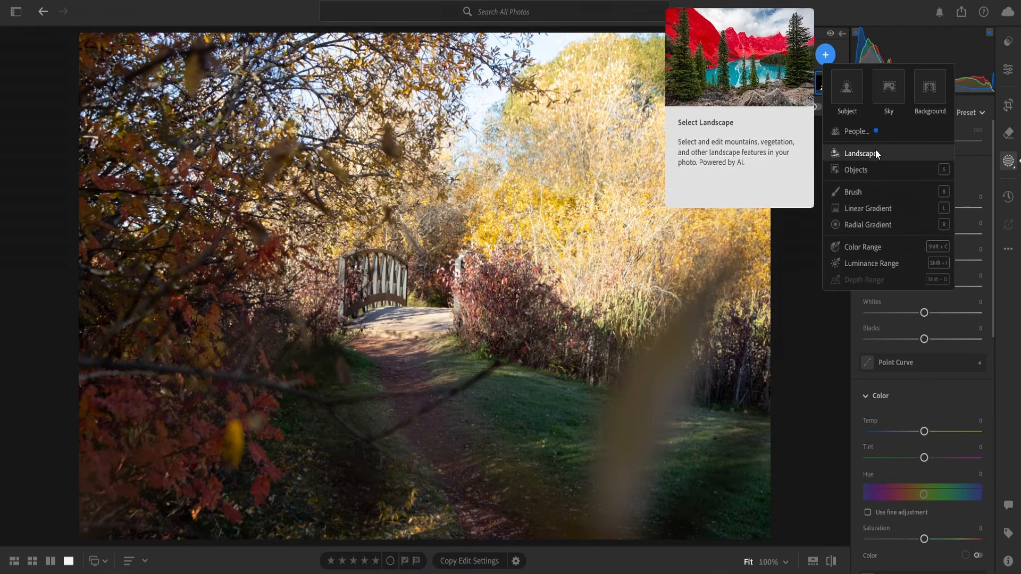
click(859, 169)
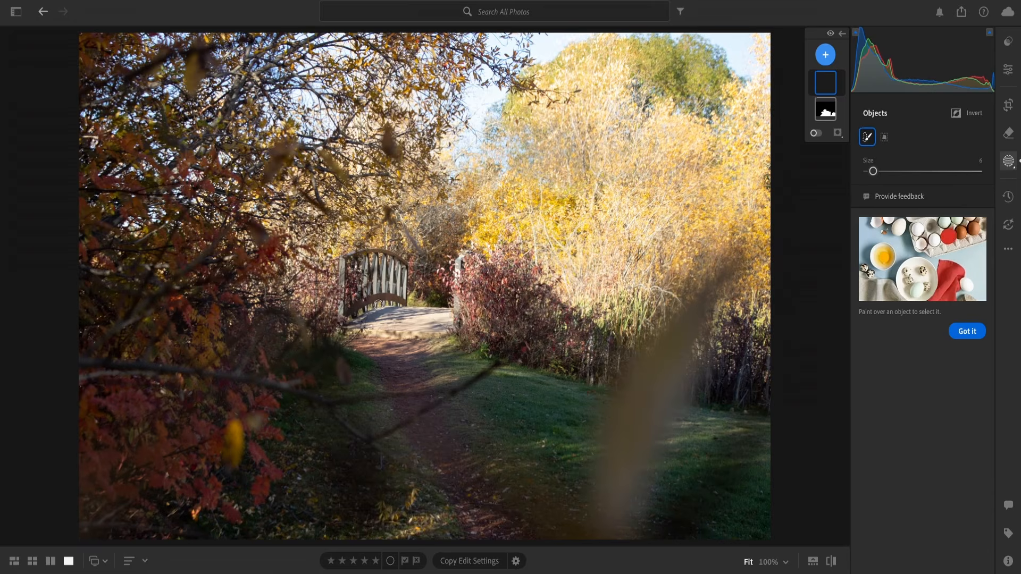
mouse_move(371, 298)
mouse_down()
mouse_move(404, 300)
mouse_move(342, 312)
mouse_move(345, 257)
mouse_move(406, 258)
mouse_move(395, 260)
mouse_move(406, 287)
mouse_move(372, 262)
mouse_move(386, 256)
mouse_move(397, 300)
mouse_move(349, 313)
mouse_move(365, 264)
mouse_move(370, 291)
mouse_move(364, 302)
mouse_move(348, 293)
mouse_move(353, 258)
mouse_move(389, 314)
mouse_move(361, 325)
mouse_move(404, 304)
mouse_move(448, 311)
mouse_move(394, 315)
mouse_move(393, 327)
mouse_move(455, 323)
mouse_move(416, 325)
mouse_up()
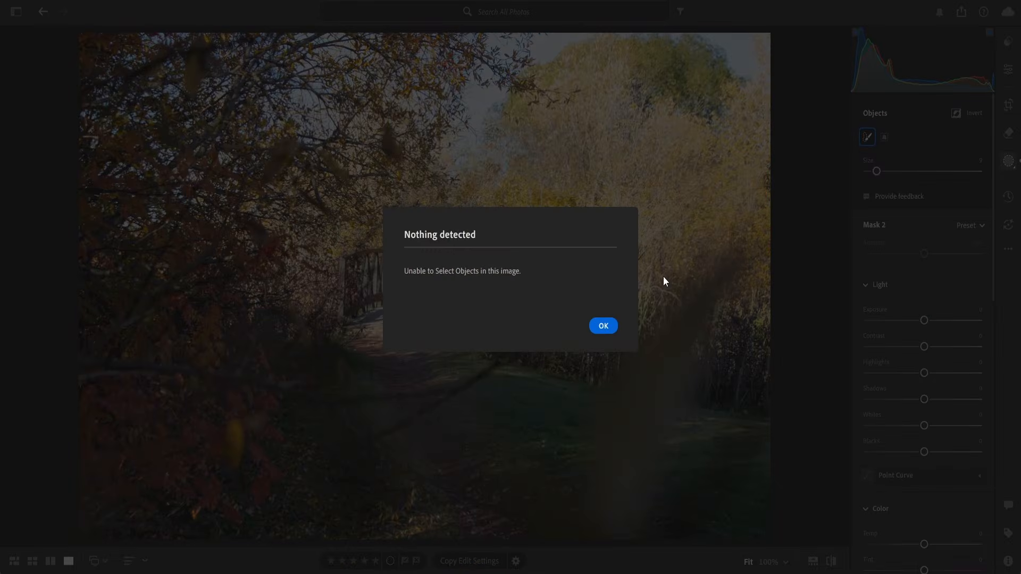
click(603, 326)
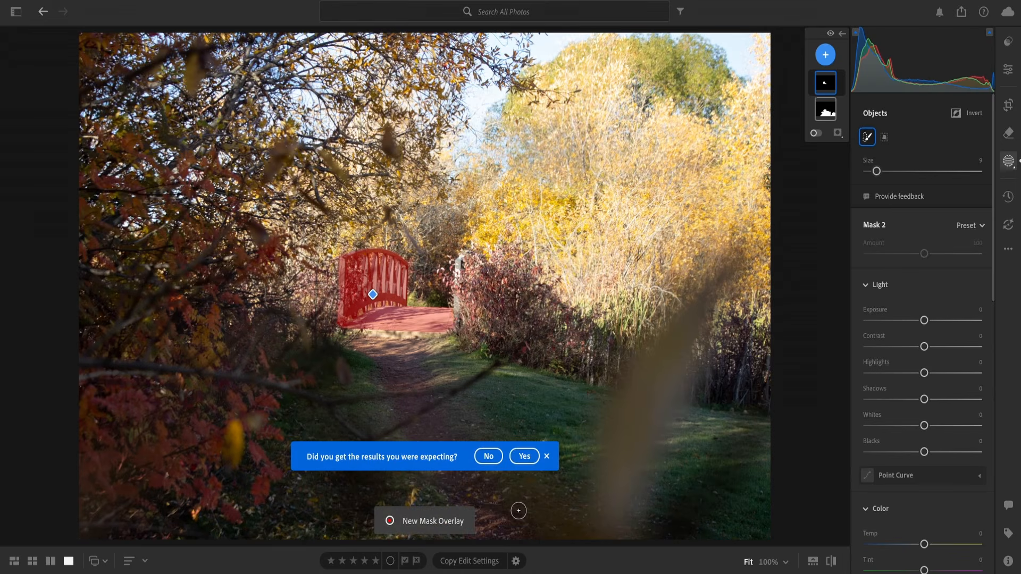
click(546, 457)
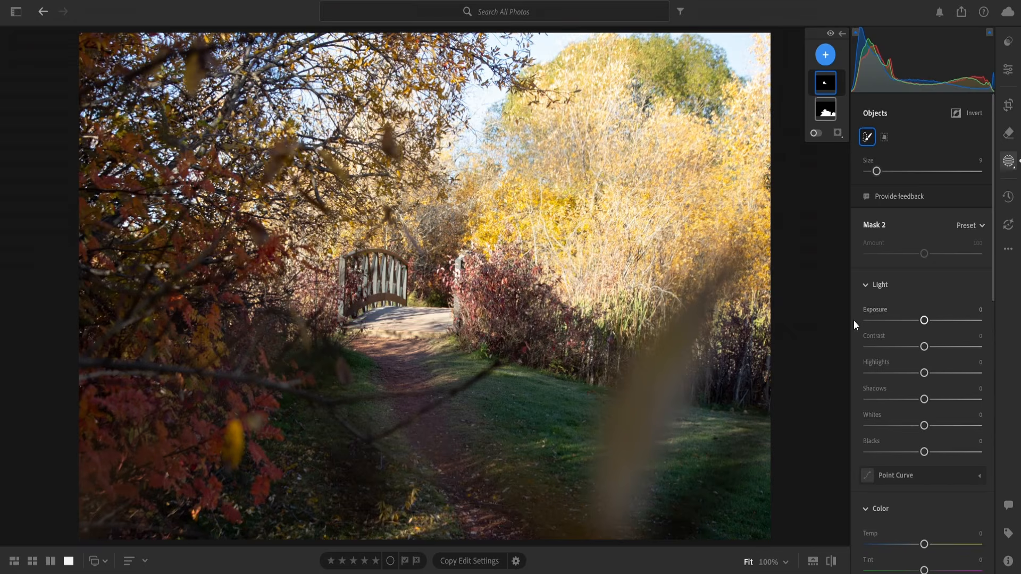
Set the footbridge mask's Contrast to +24, Highlights to +7 and Shadows to -20
key(o)
drag(897, 349, 911, 404)
Add a diagonal Linear Gradient mask from the photo's upper-right corner to beyond its lower-left corner
click(826, 55)
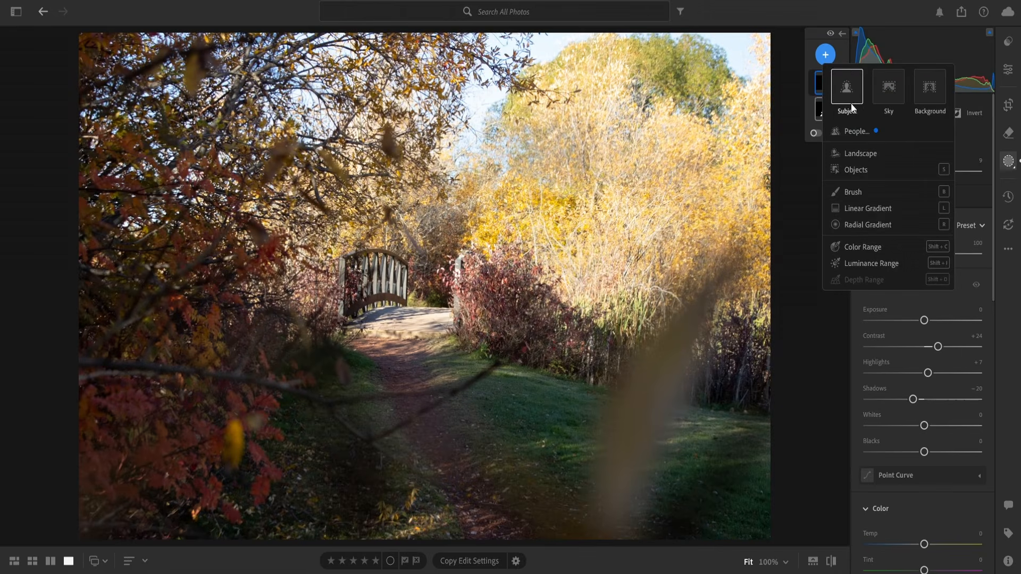
click(870, 207)
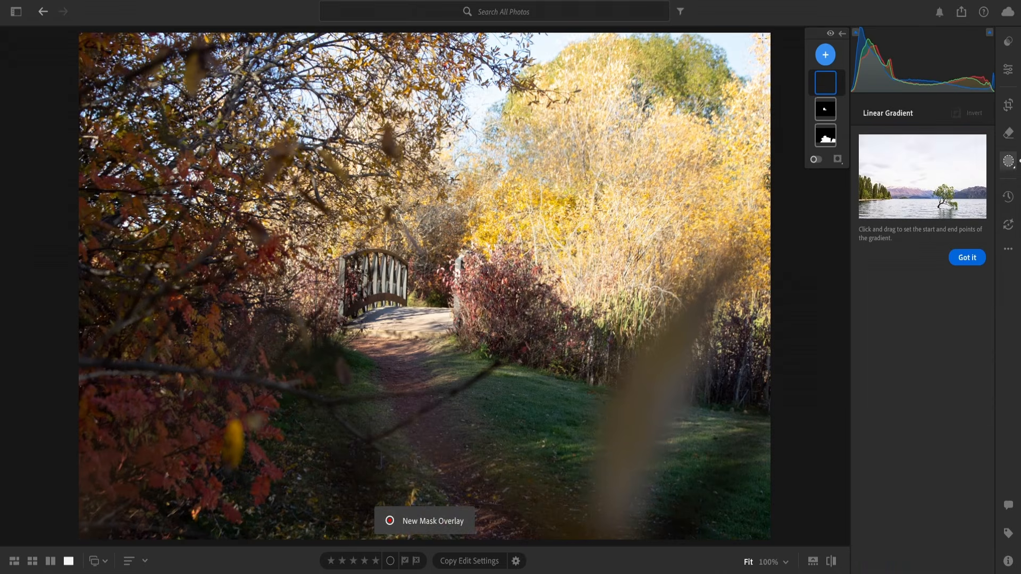
drag(762, 38, 34, 545)
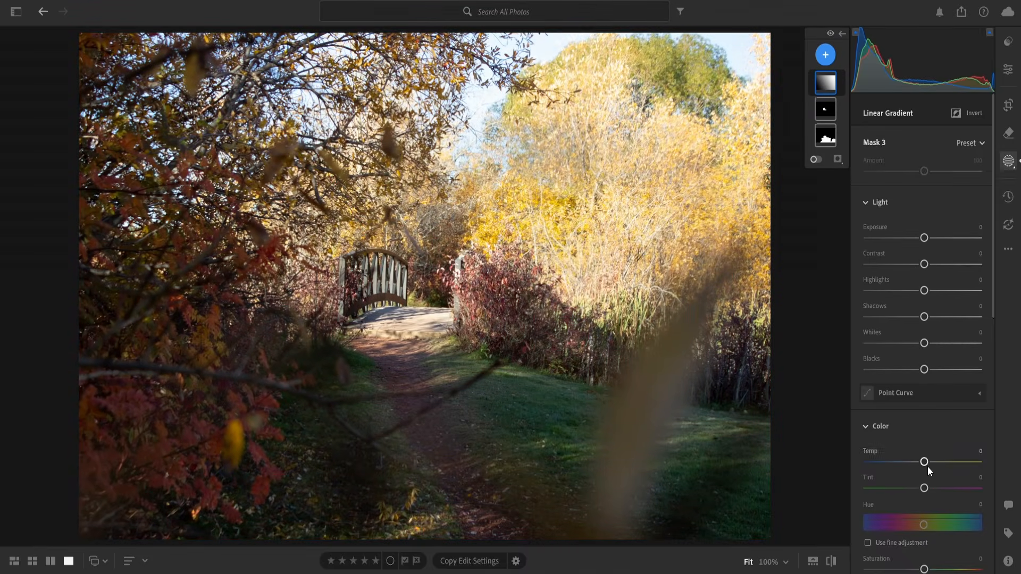
Darken the first gradient mask with Exposure -0.96, Highlights -1 and Blacks -35
drag(925, 238, 914, 240)
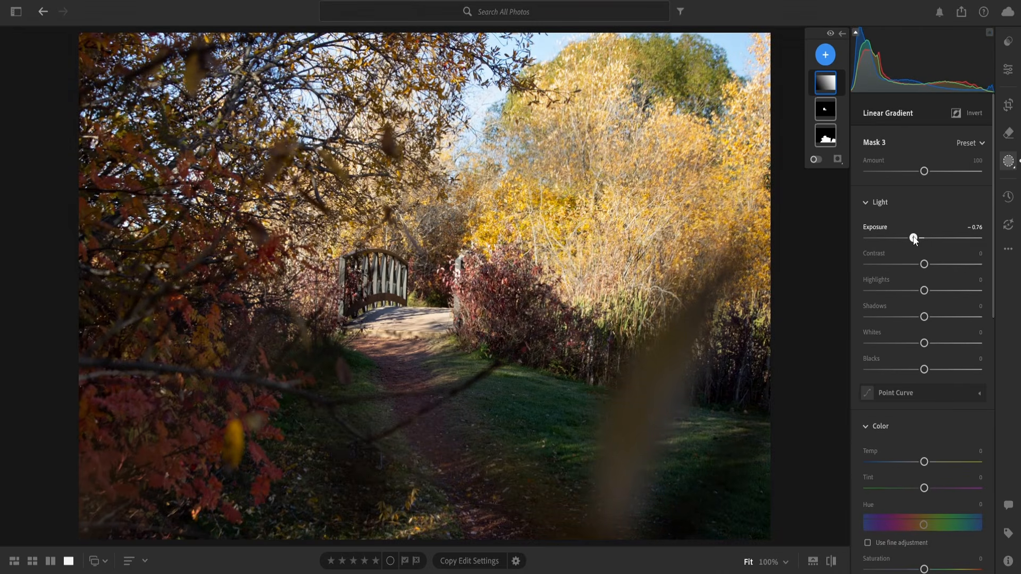
drag(914, 238, 907, 242)
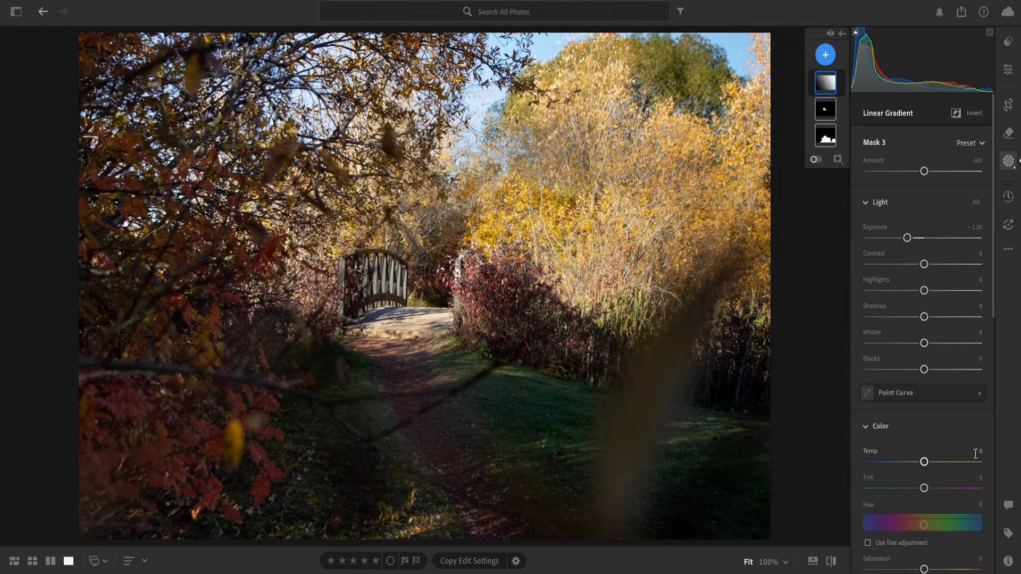
drag(924, 369, 904, 375)
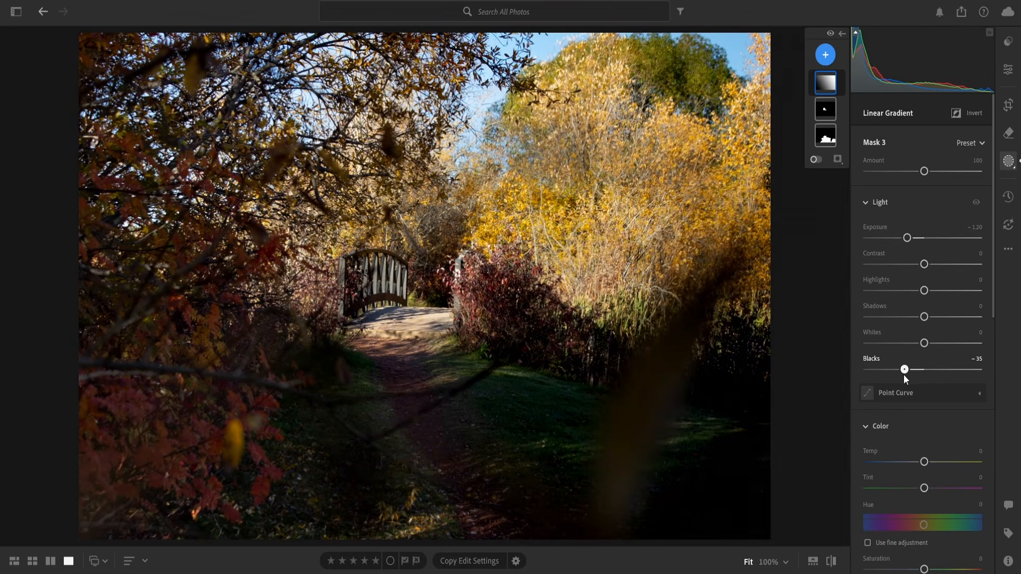
drag(907, 239, 912, 238)
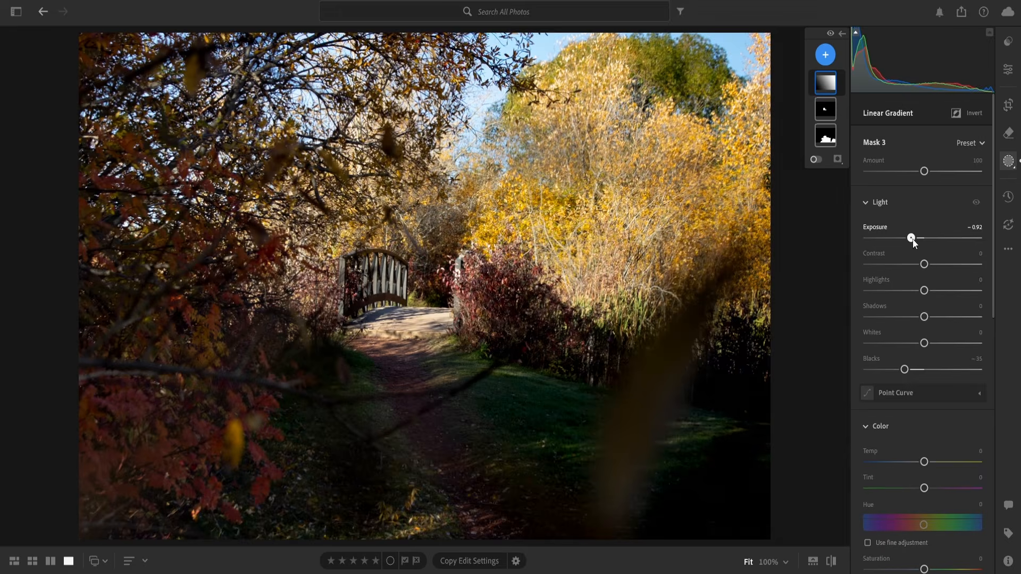
drag(924, 291, 923, 290)
Add a second diagonal Linear Gradient mask from the photo's upper-left corner down toward the lower right of the path
click(834, 59)
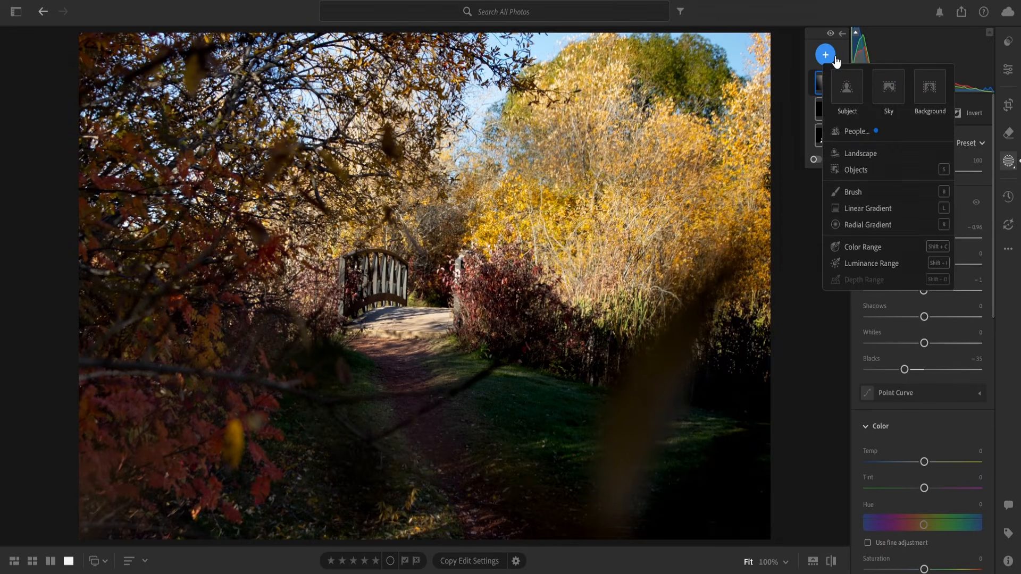
click(876, 207)
drag(85, 44, 525, 497)
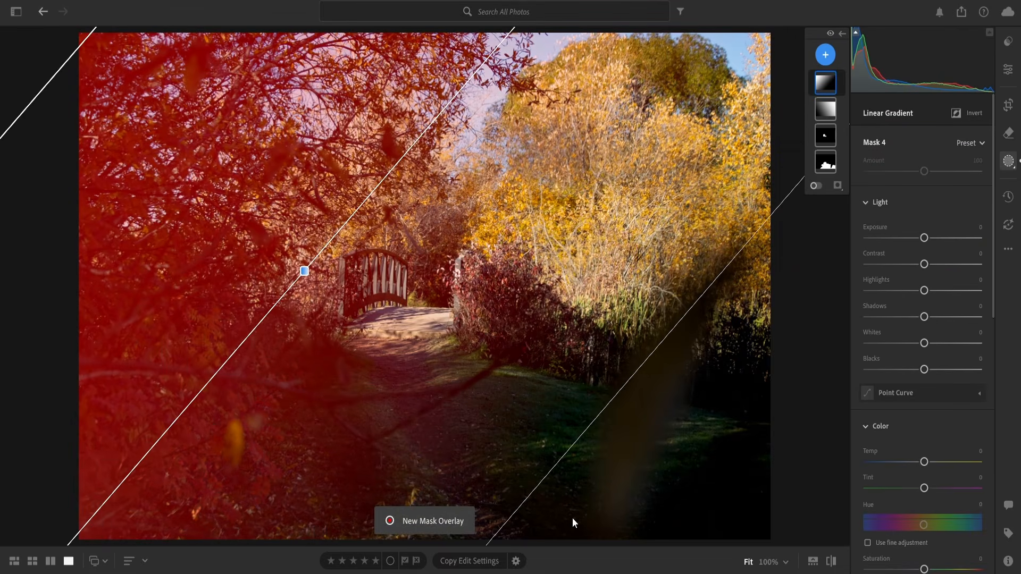
Brighten and enrich the left foliage gradient with Exposure +1.04 and Saturation +85
drag(923, 237, 939, 245)
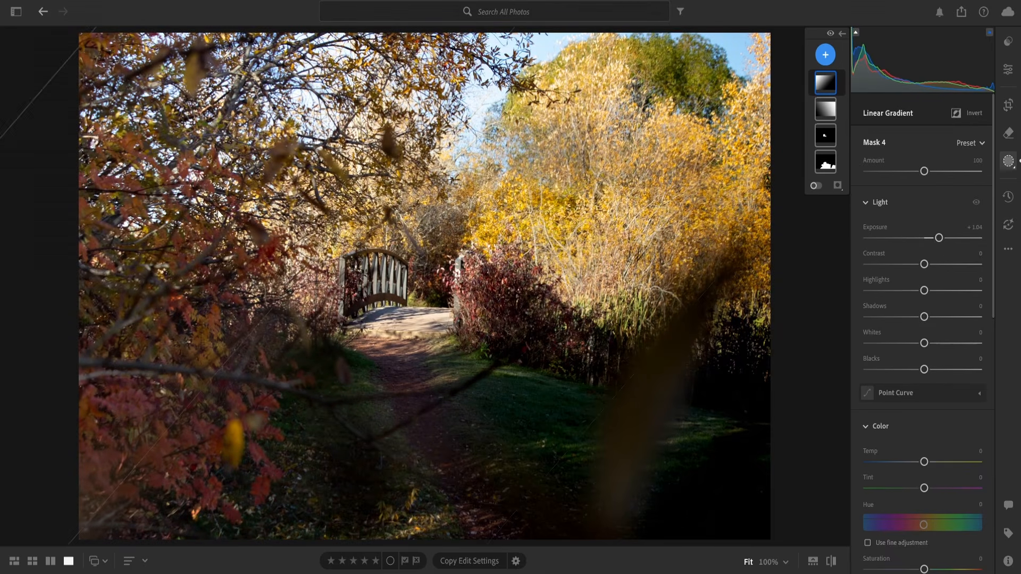
scroll(940, 461, down, 3)
drag(925, 484, 972, 485)
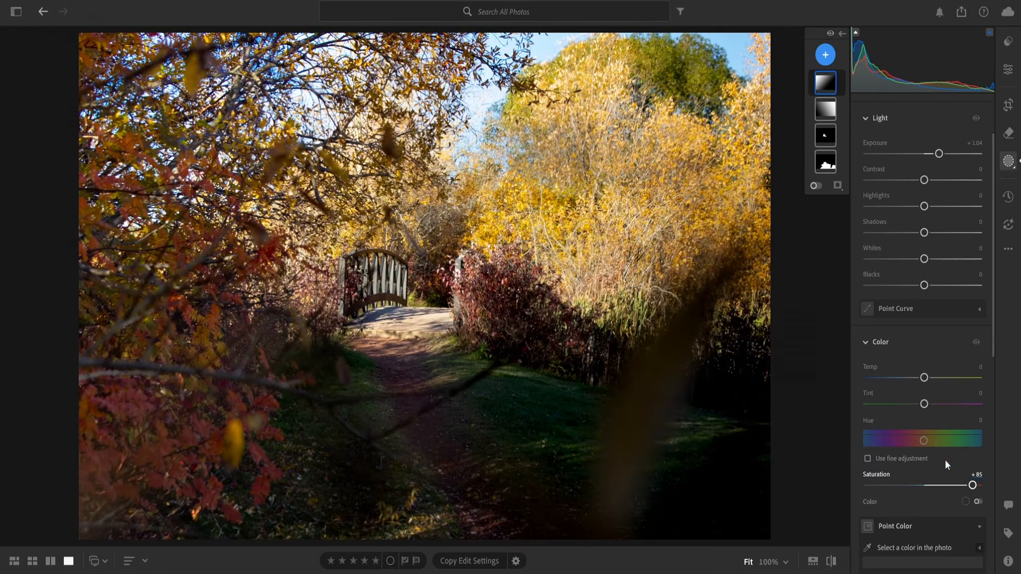
Set the left foliage gradient's Clarity to +49 and Dehaze to +79
scroll(951, 385, down, 3)
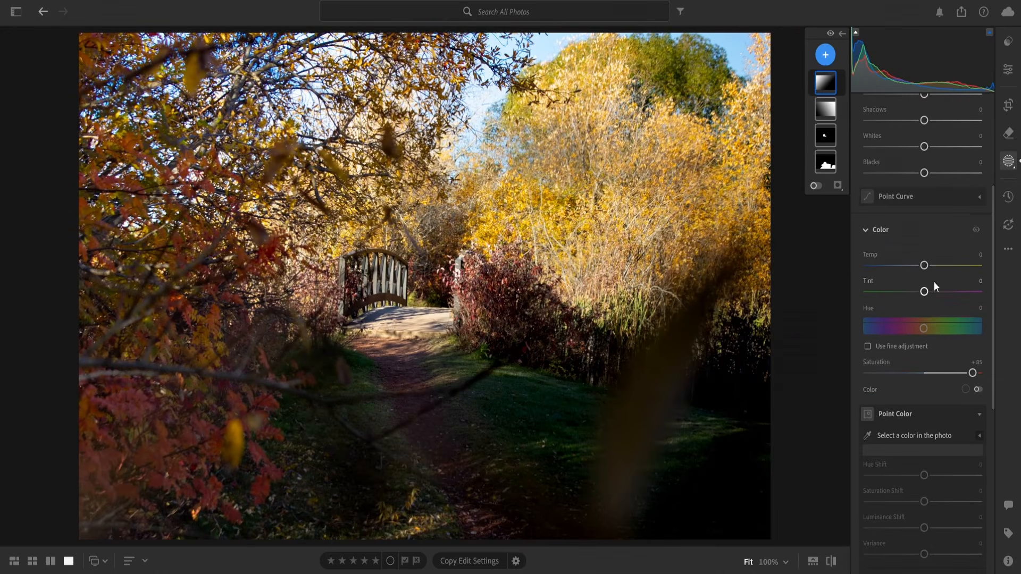
scroll(948, 464, down, 6)
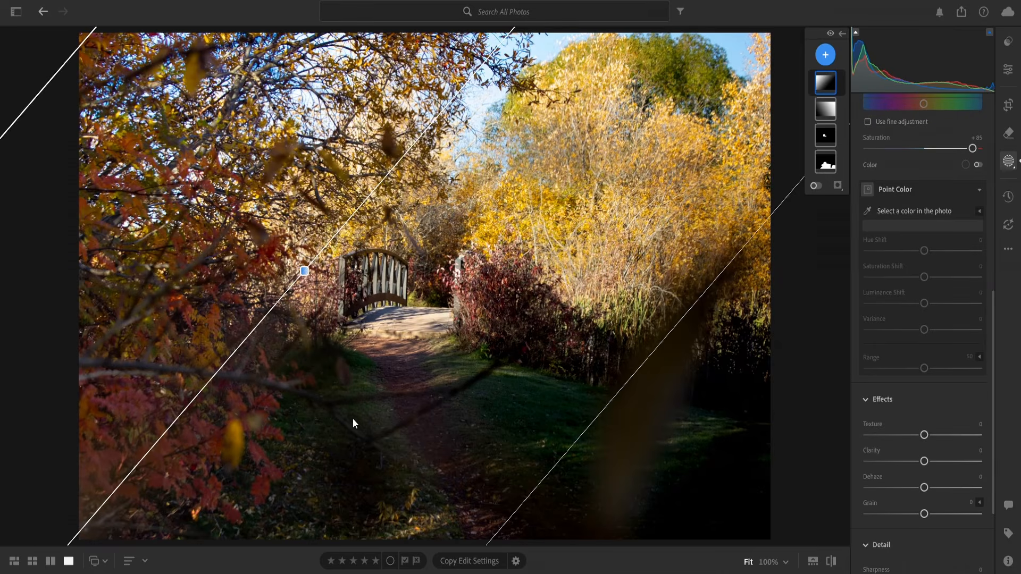
drag(925, 461, 968, 496)
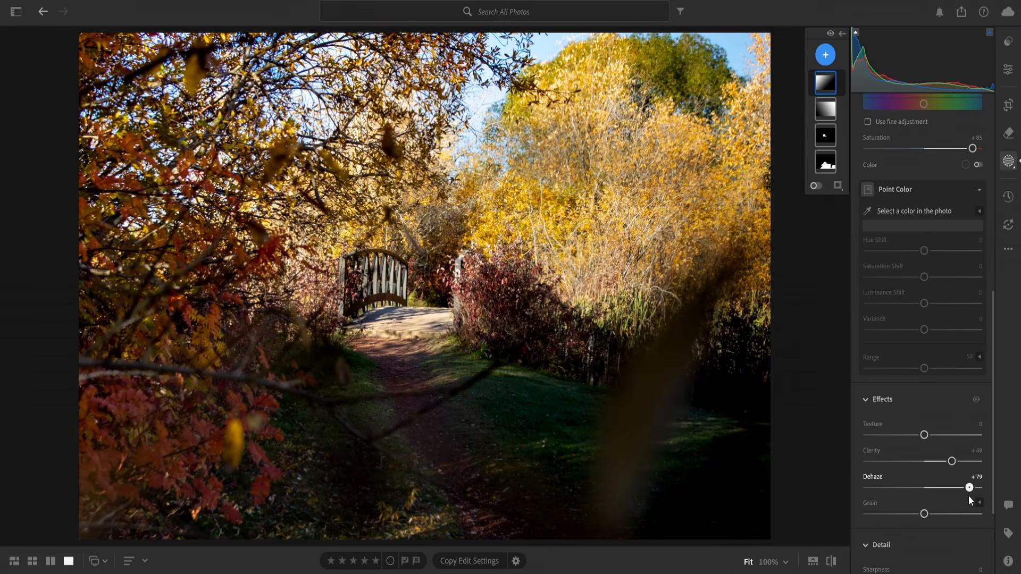
Raise the left foliage gradient's Exposure to +1.72 and set its Shadows to +3
scroll(951, 455, up, 6)
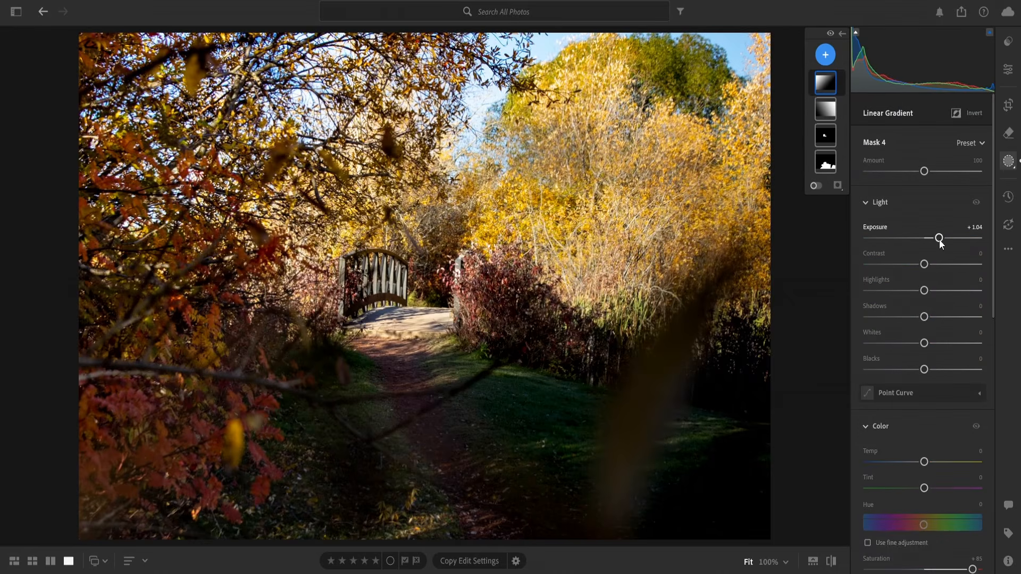
drag(940, 240, 950, 241)
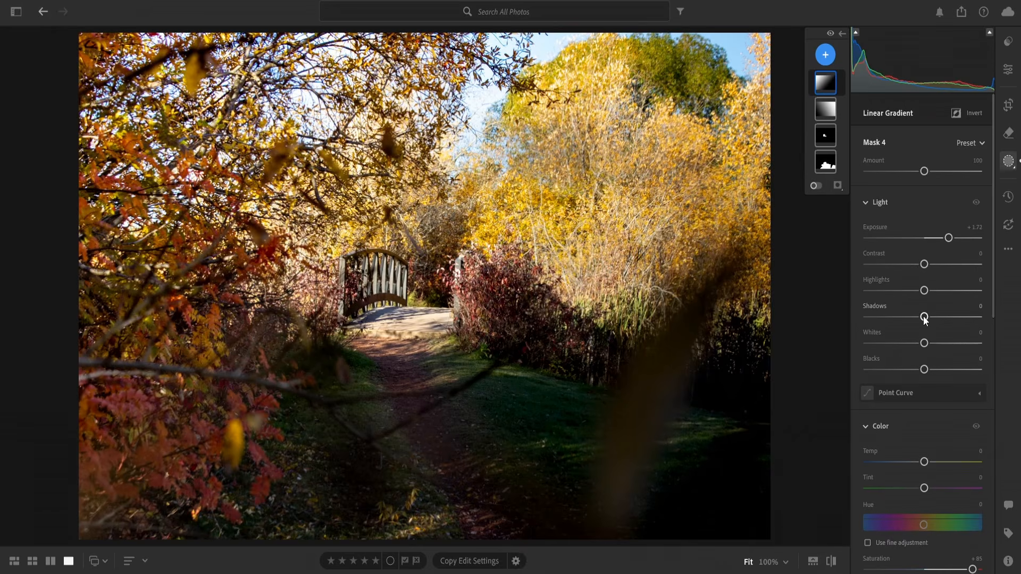
mouse_move(924, 318)
mouse_down()
mouse_move(881, 321)
mouse_move(943, 318)
mouse_move(926, 319)
mouse_up()
Add a Radial Gradient mask over the dirt path, rotated and narrowed into a slim ellipse that follows the path's diagonal
click(827, 55)
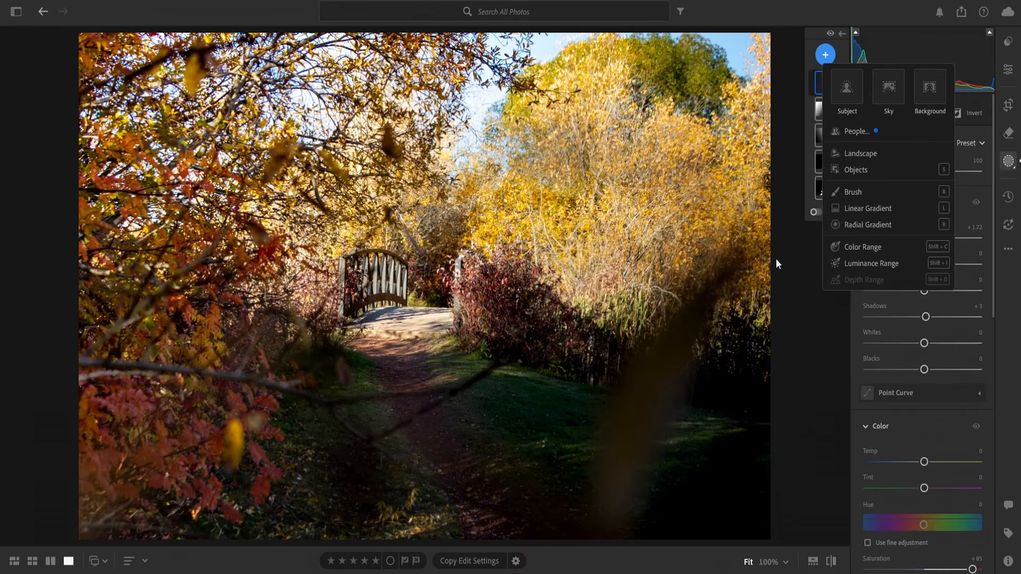
key(r)
drag(412, 392, 412, 523)
drag(475, 389, 474, 351)
drag(412, 367, 479, 455)
drag(521, 481, 534, 488)
mouse_move(474, 437)
mouse_down()
mouse_move(485, 451)
mouse_move(480, 442)
mouse_up()
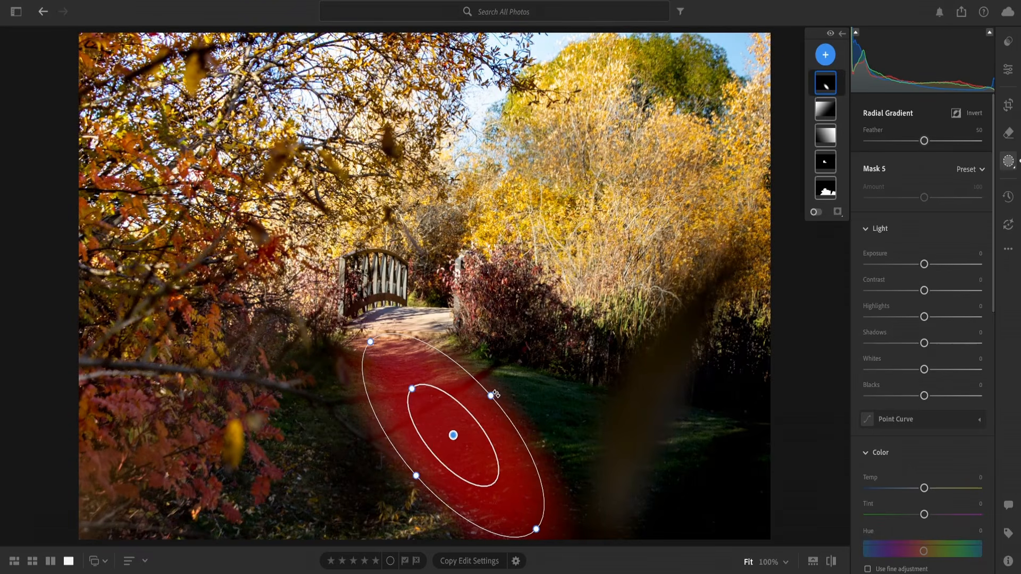
drag(493, 394, 477, 404)
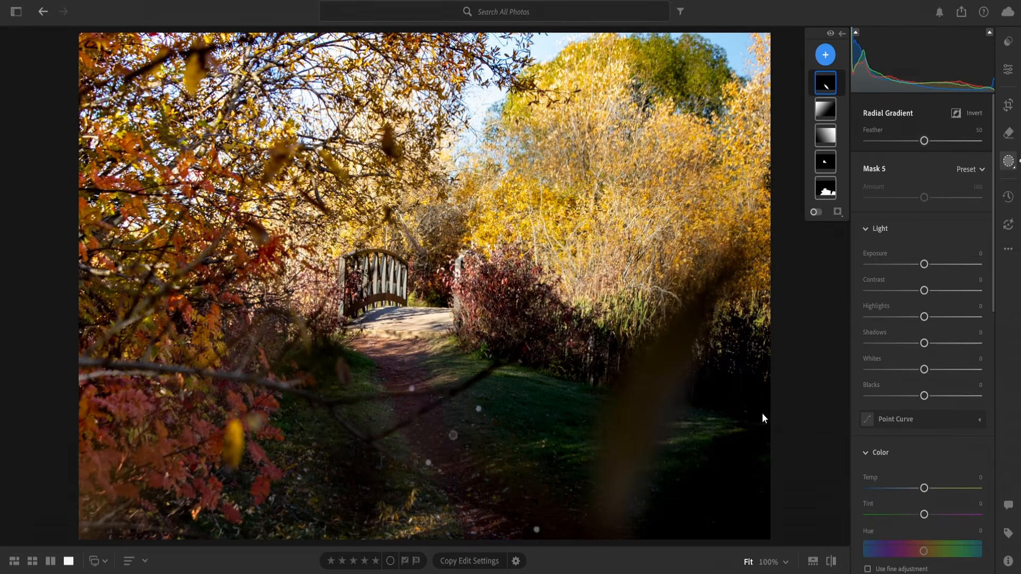
Adjust the path mask's color with Temp +2, Saturation +27 and Hue -3.2
mouse_move(926, 489)
mouse_down()
mouse_move(934, 489)
mouse_move(925, 488)
mouse_up()
scroll(928, 505, down, 1)
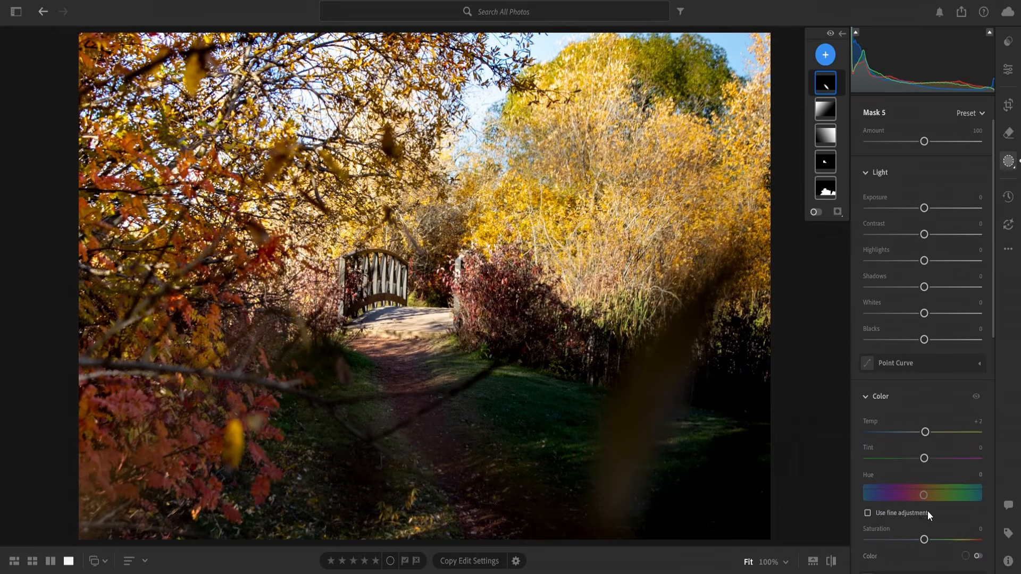
drag(924, 540, 938, 540)
drag(925, 495, 923, 495)
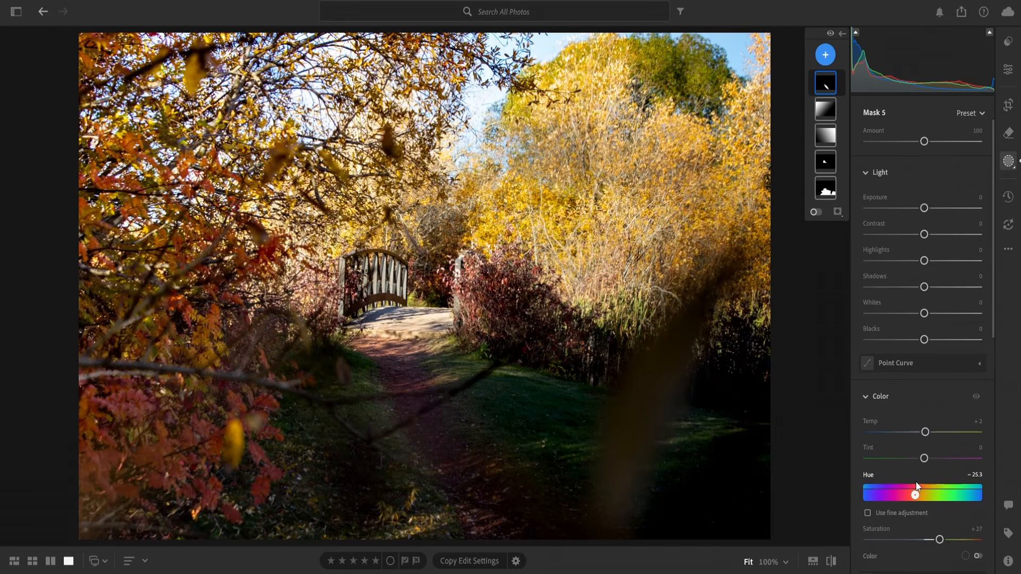
drag(920, 481, 912, 487)
mouse_move(921, 497)
mouse_down()
mouse_move(968, 499)
mouse_move(922, 500)
mouse_up()
scroll(936, 503, down, 3)
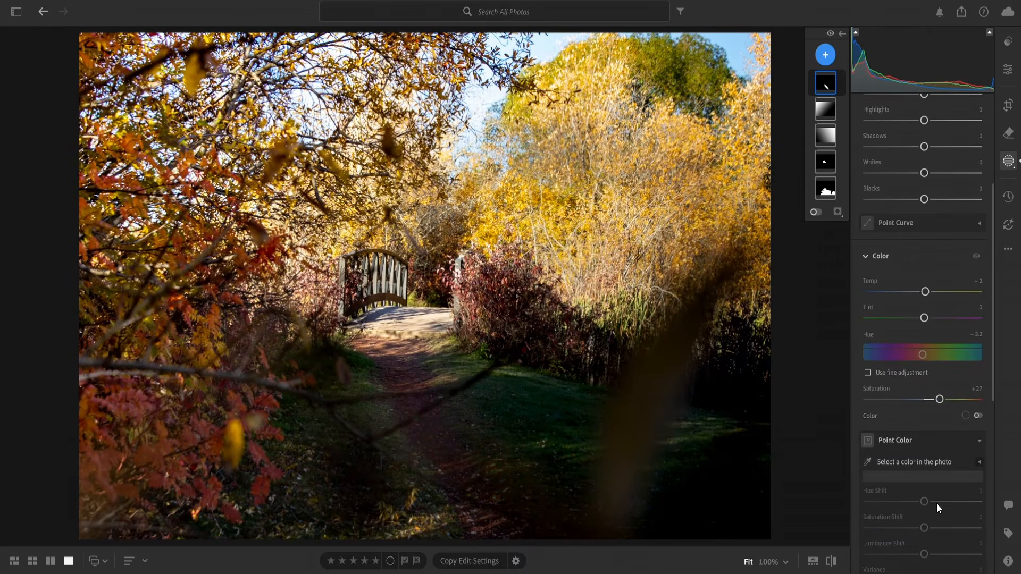